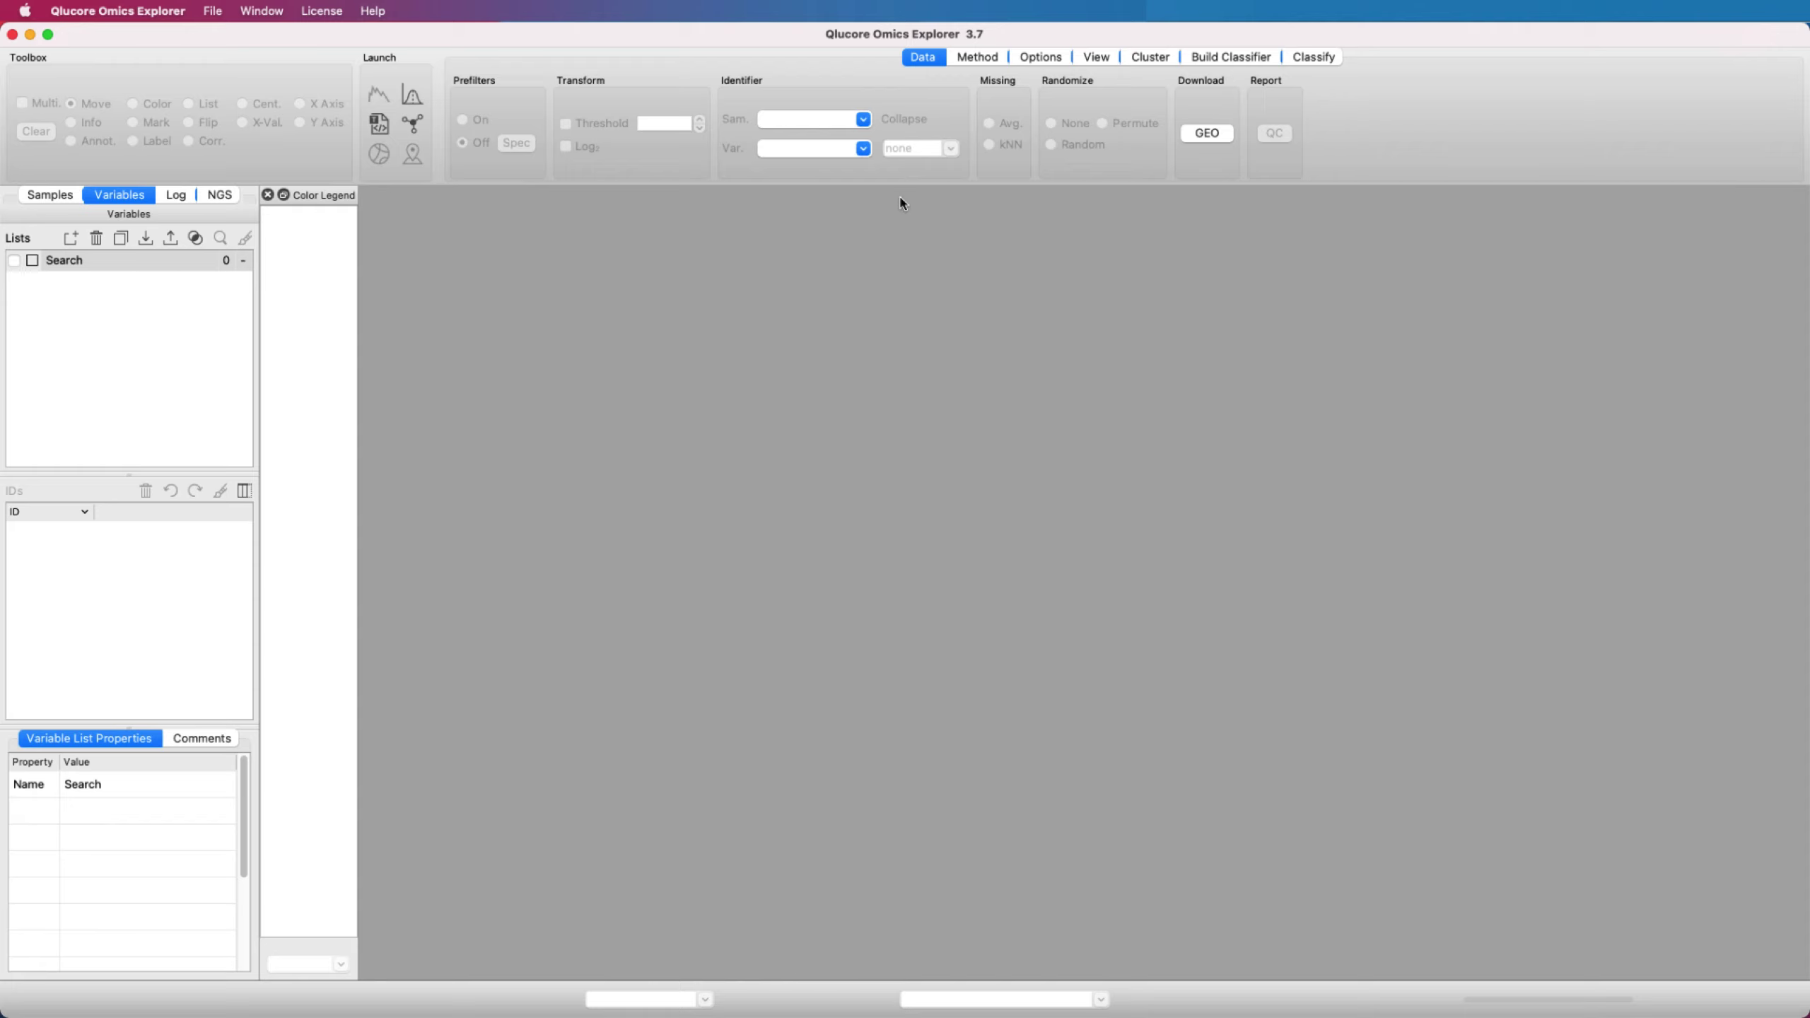
Step: Open the Qlucore Test Data Set example file and rotate its PCA plot to reveal the third component axis
{"action": "left_click", "coordinate": [376, 12]}
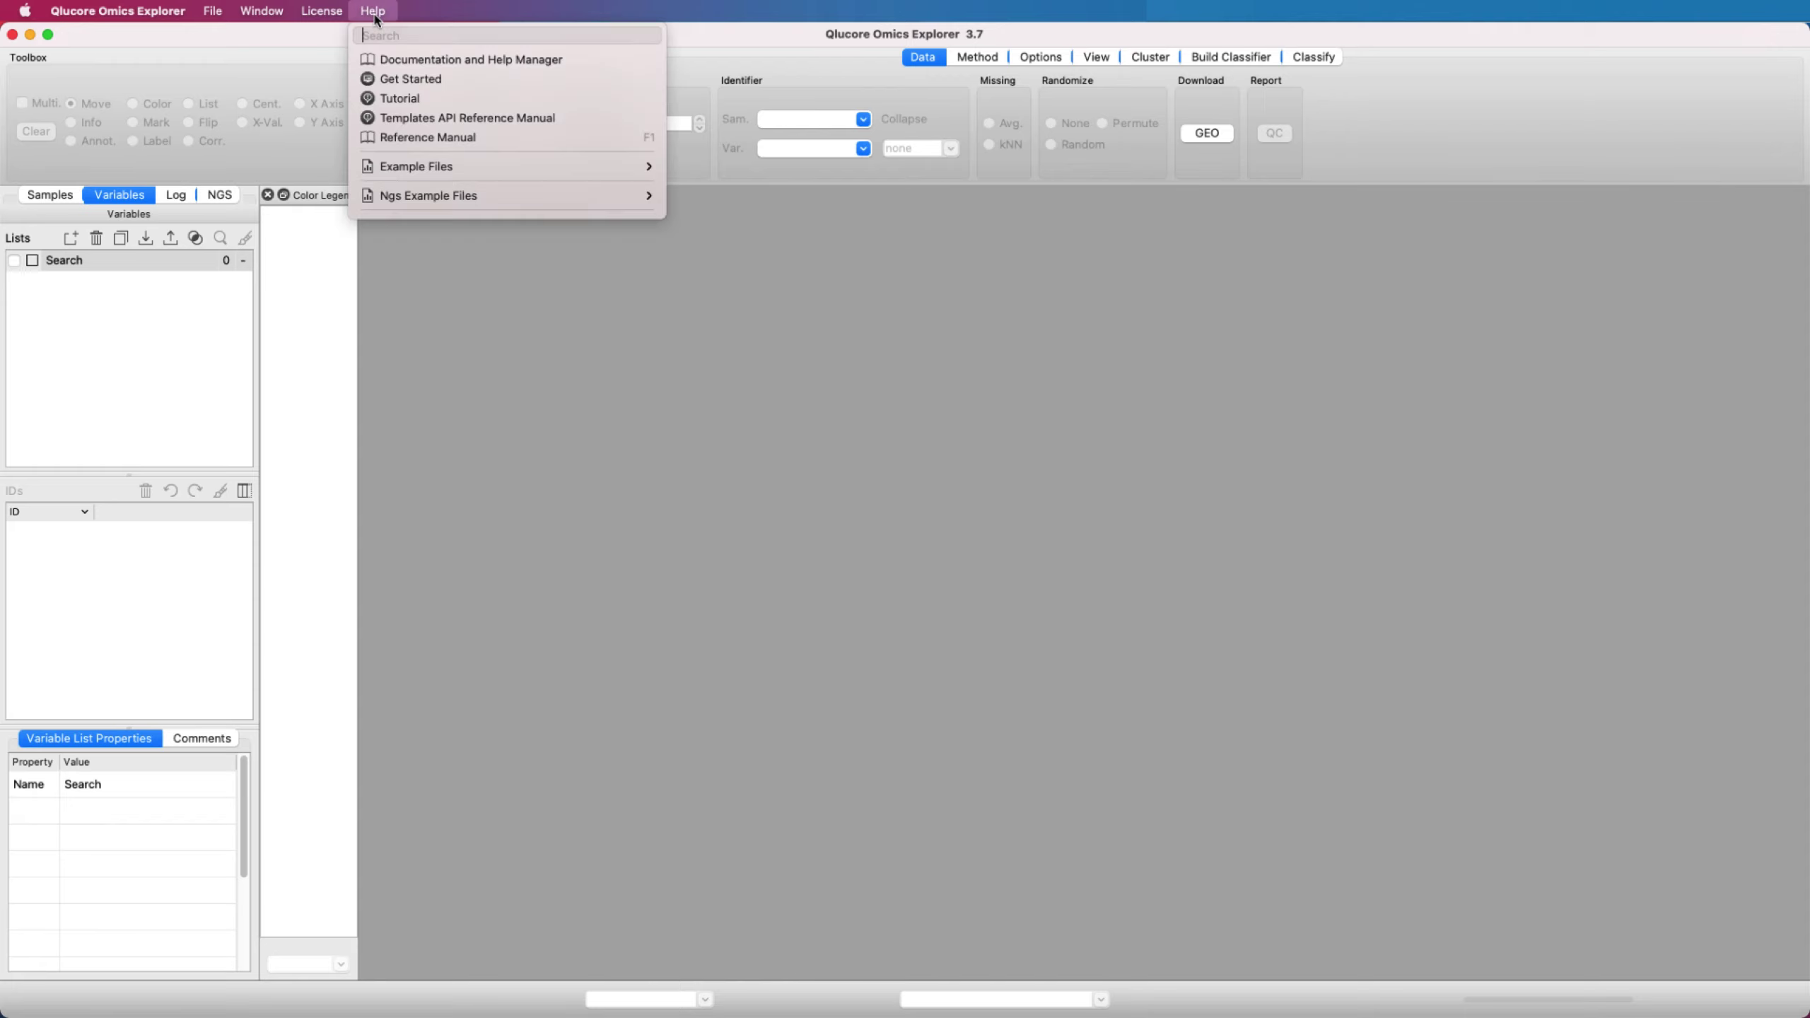
{"action": "mouse_move", "coordinate": [454, 162]}
{"action": "left_click", "coordinate": [683, 164]}
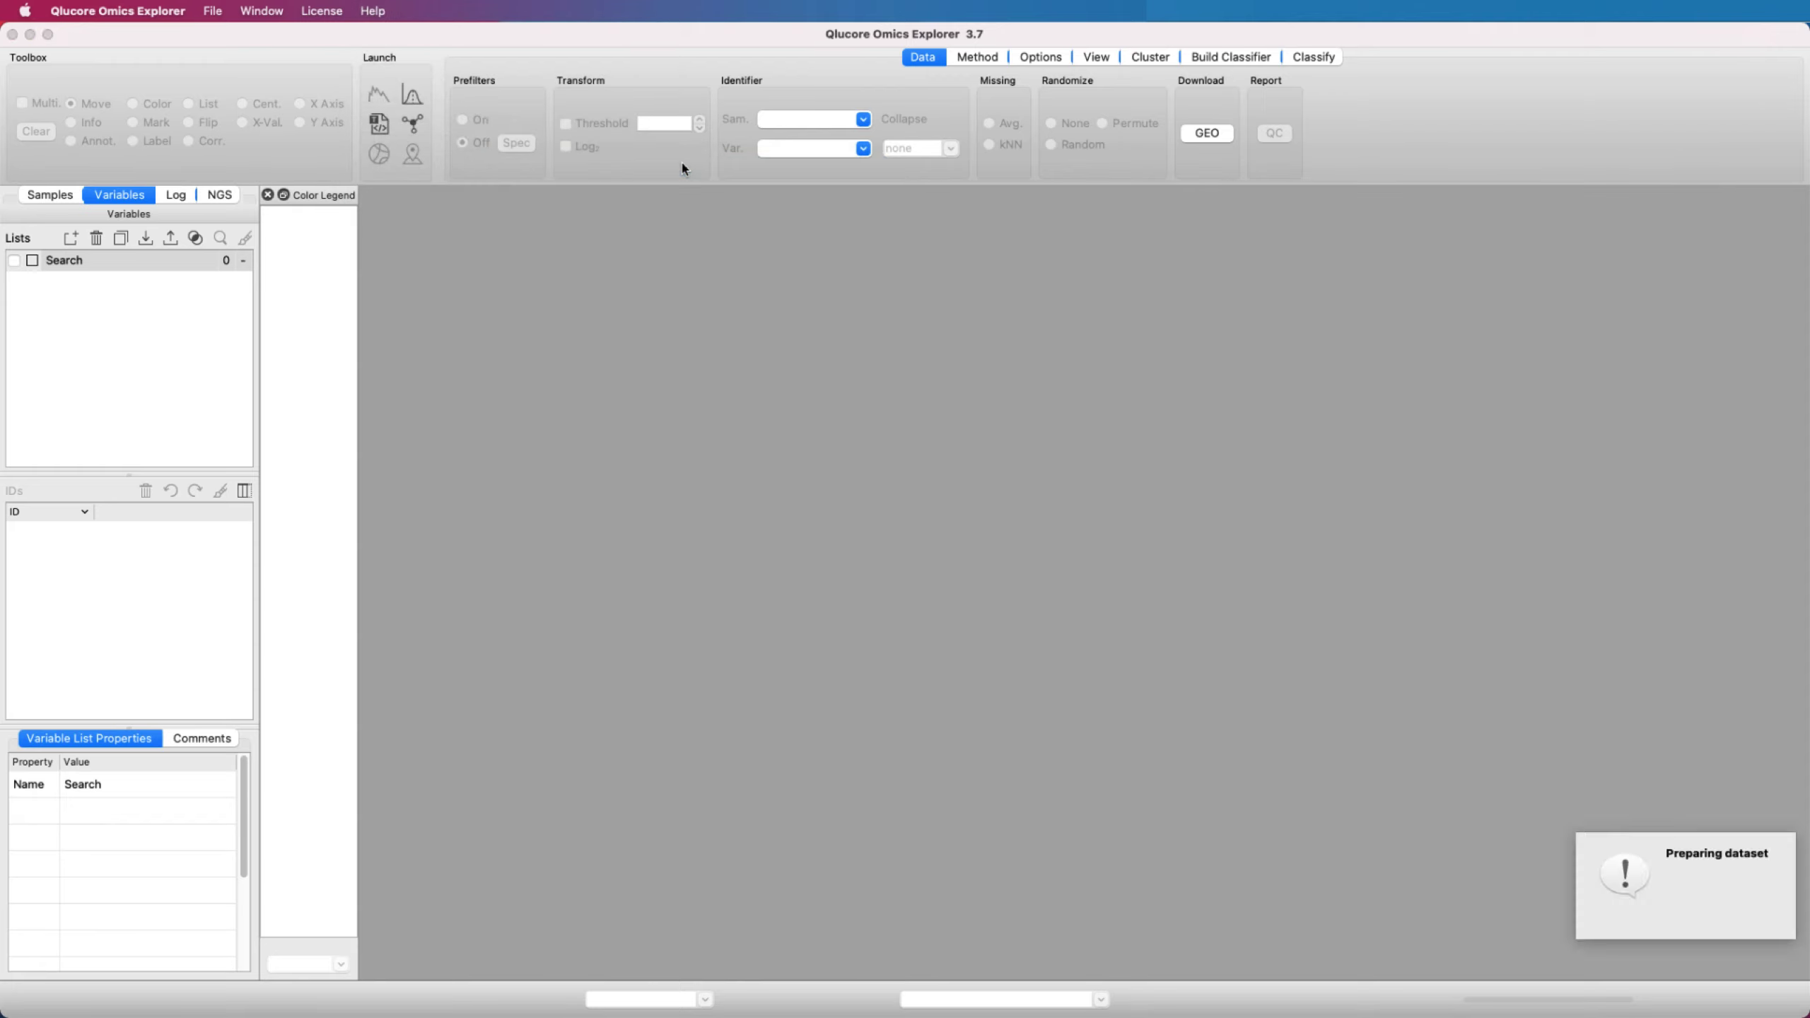
{"action": "double_click", "coordinate": [608, 198]}
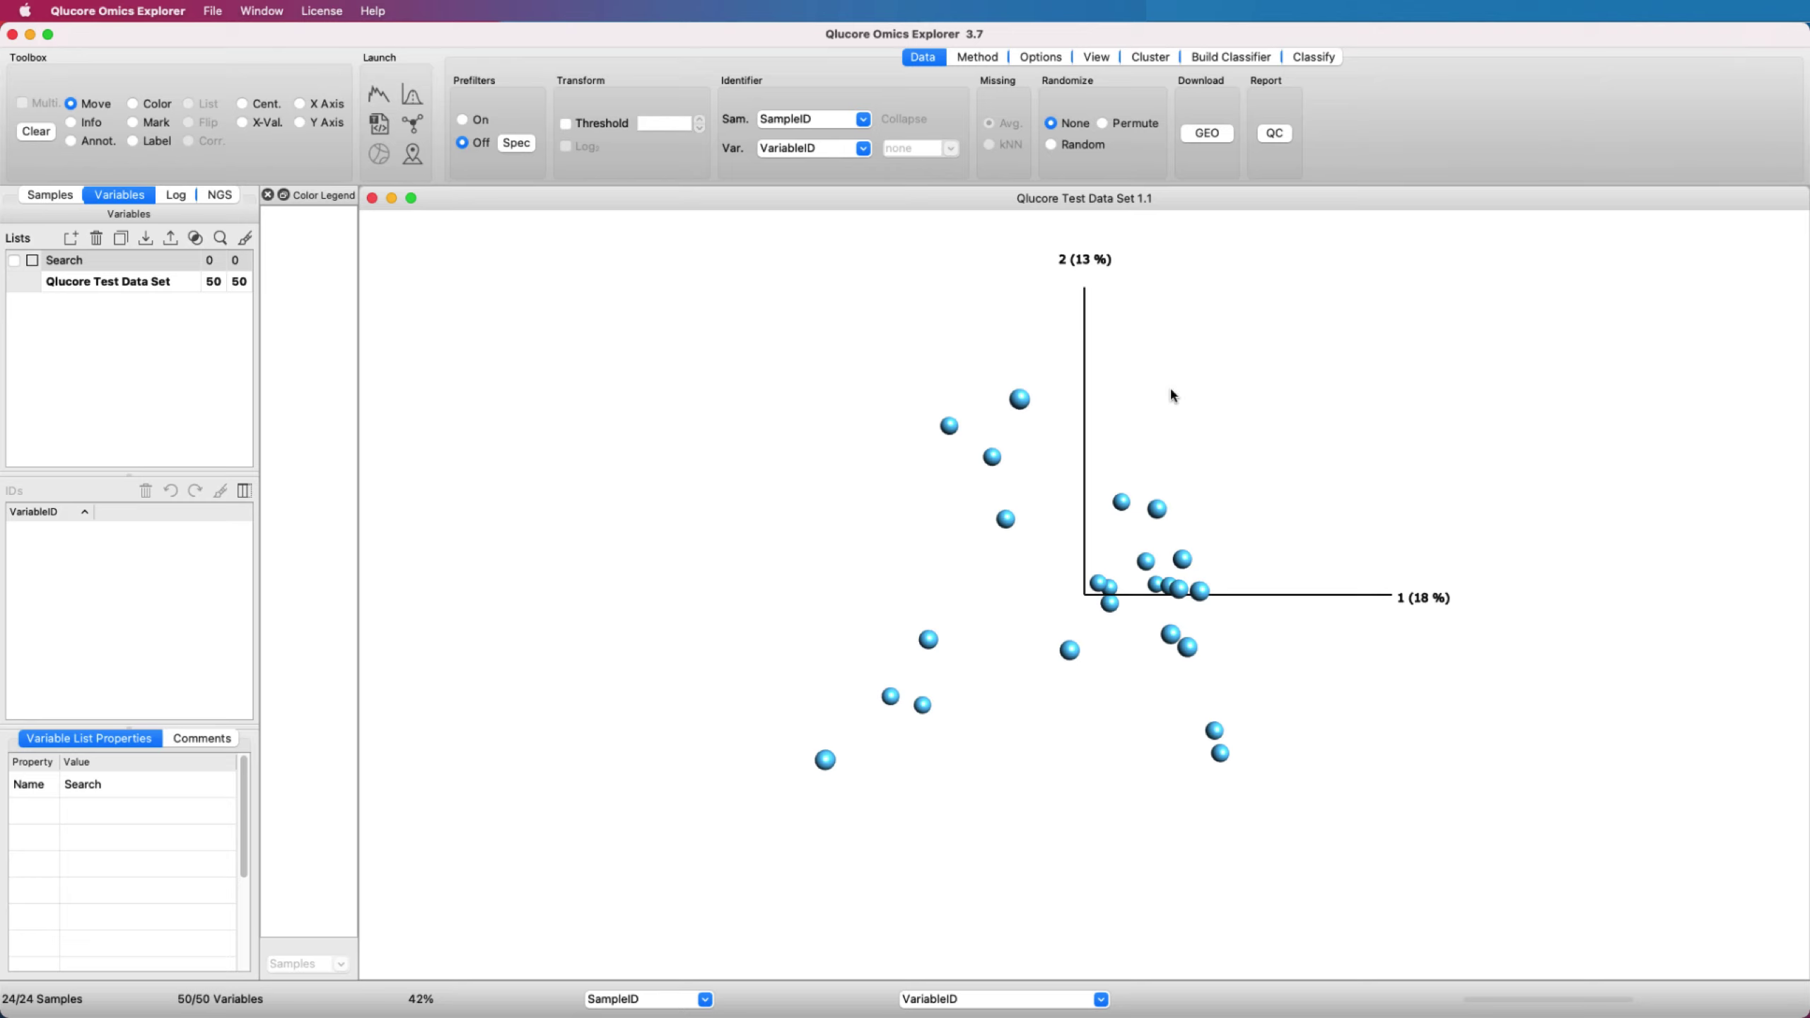
{"action": "left_click_drag", "start_coordinate": [1172, 392], "coordinate": [829, 308]}
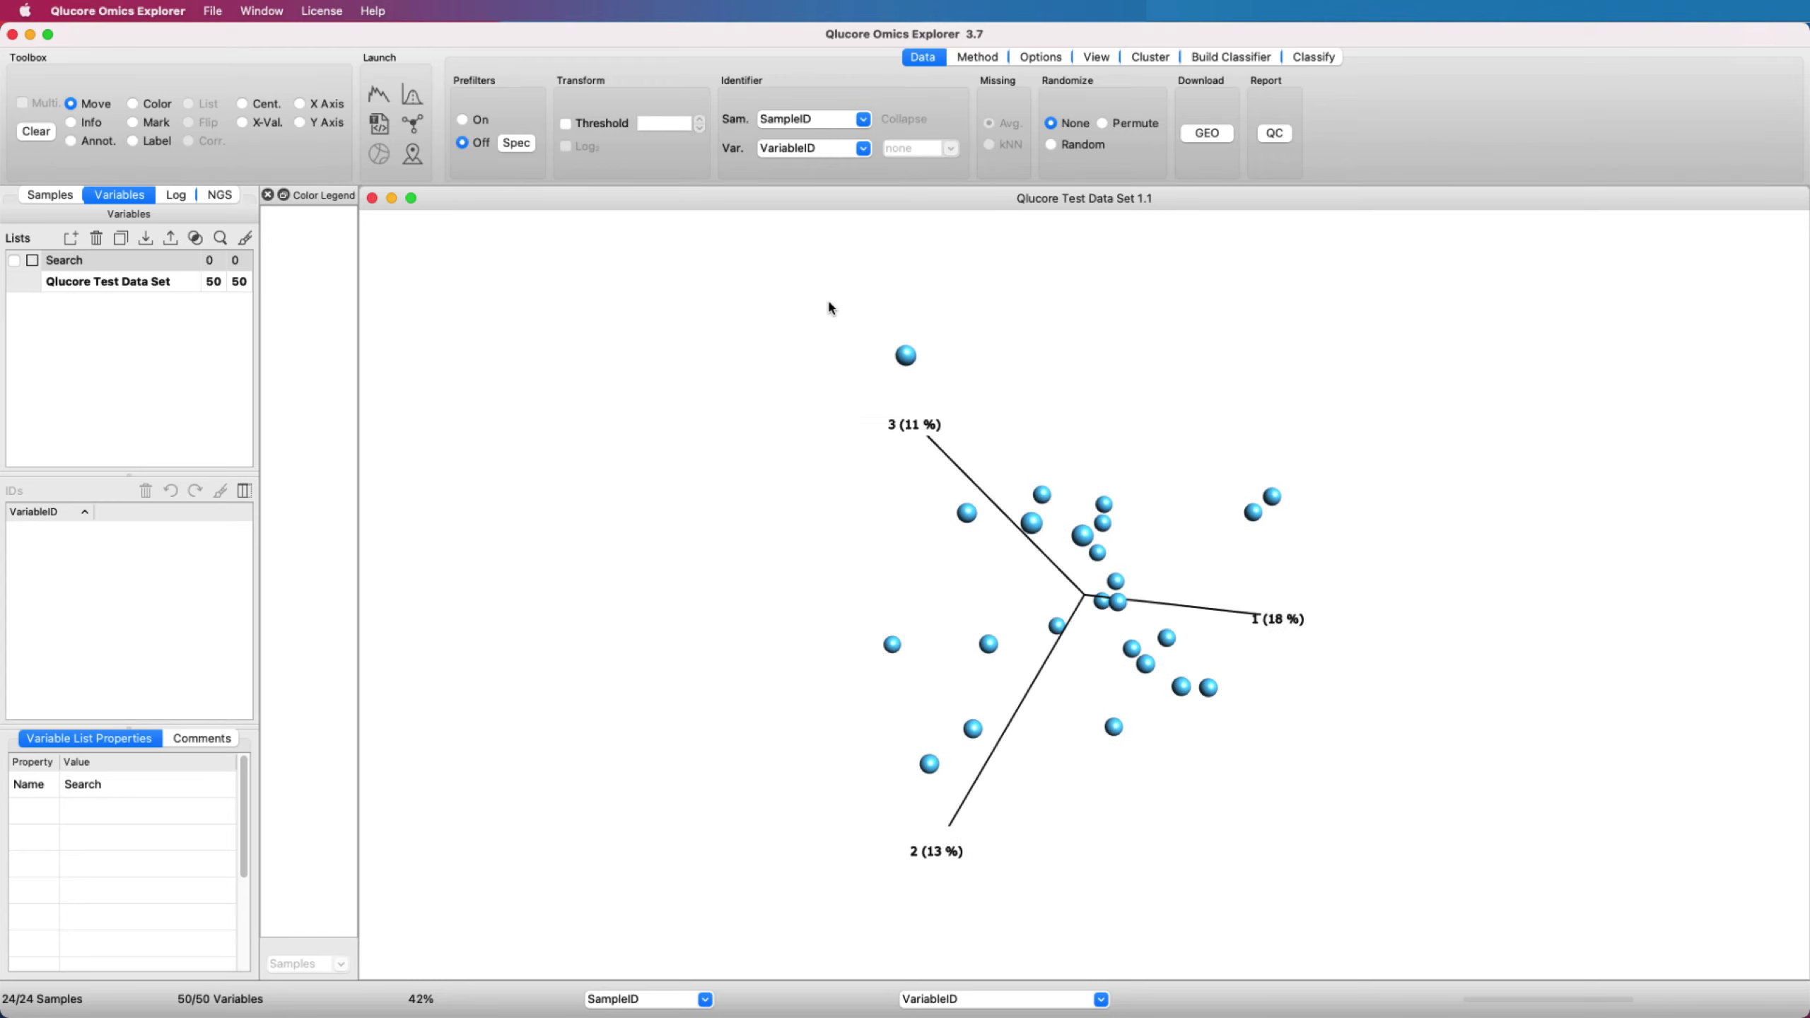
Step: Label Sample22 and the nearby group of samples in the PCA plot, and remove these labels again
{"action": "left_click", "coordinate": [144, 142]}
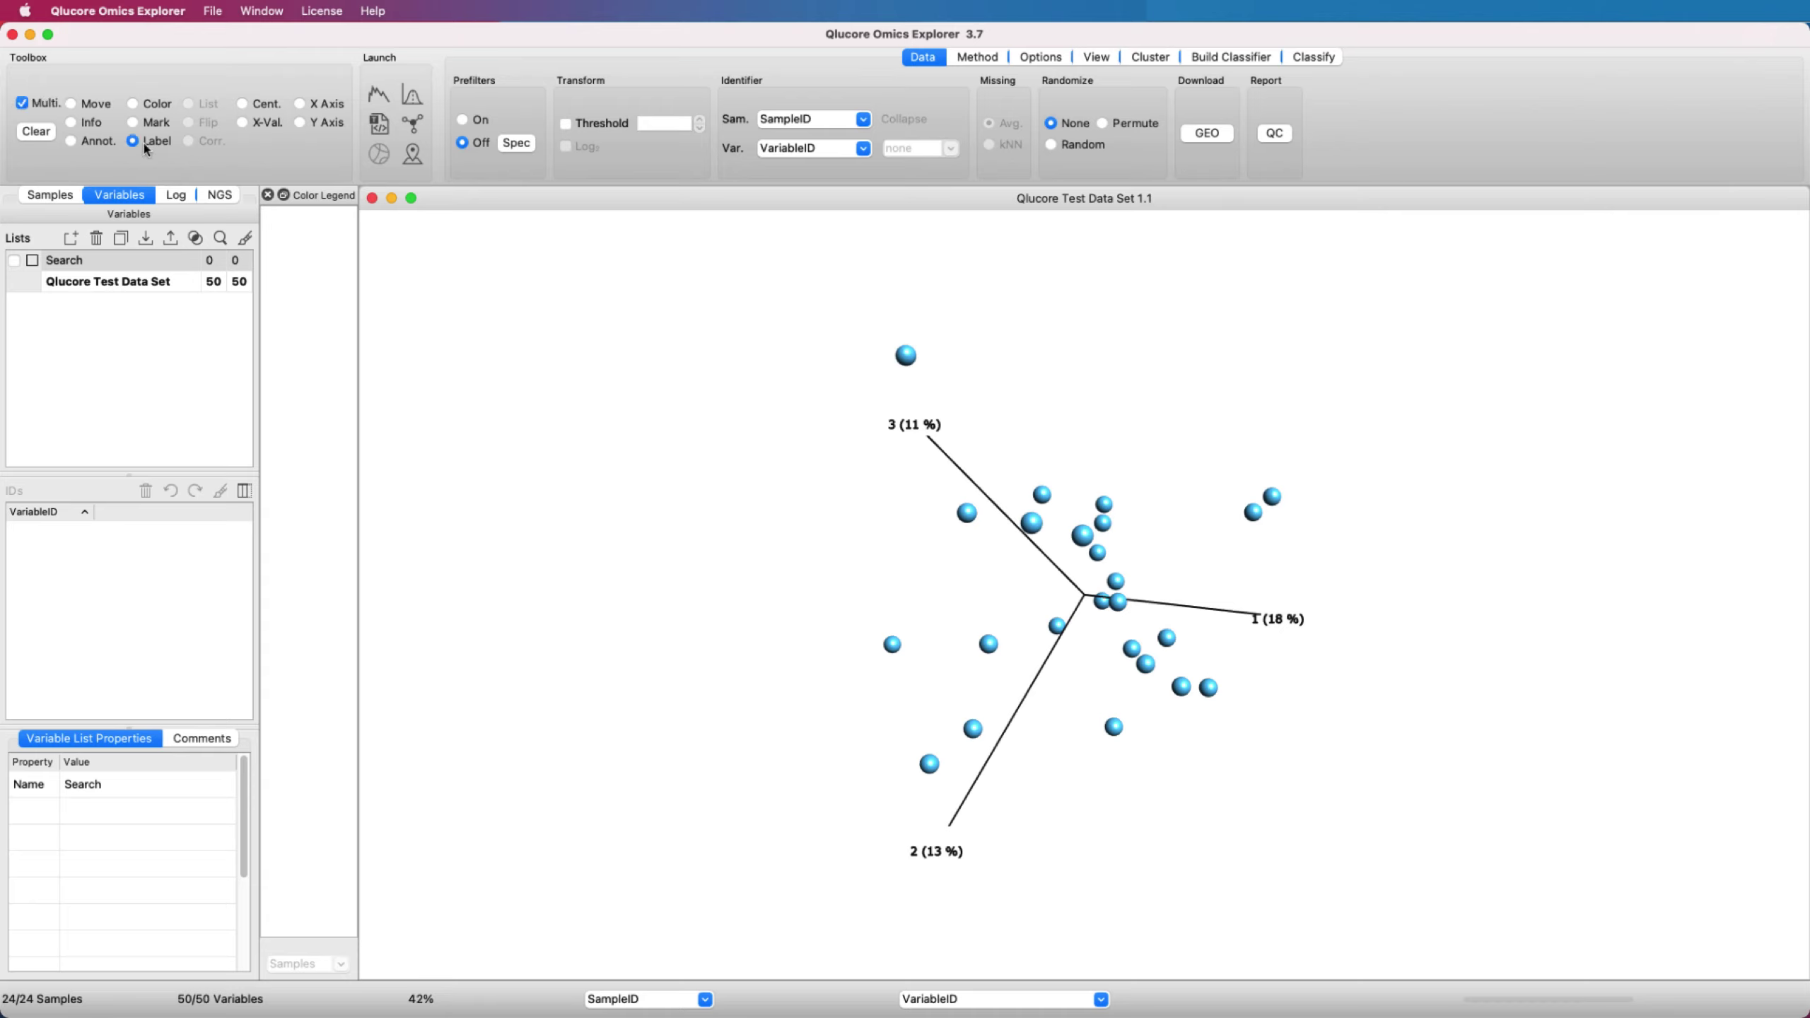
{"action": "left_click", "coordinate": [909, 358]}
{"action": "mouse_move", "coordinate": [1021, 483]}
{"action": "left_mouse_down"}
{"action": "mouse_move", "coordinate": [1152, 535]}
{"action": "mouse_move", "coordinate": [1022, 574]}
{"action": "mouse_move", "coordinate": [1005, 502]}
{"action": "left_mouse_up"}
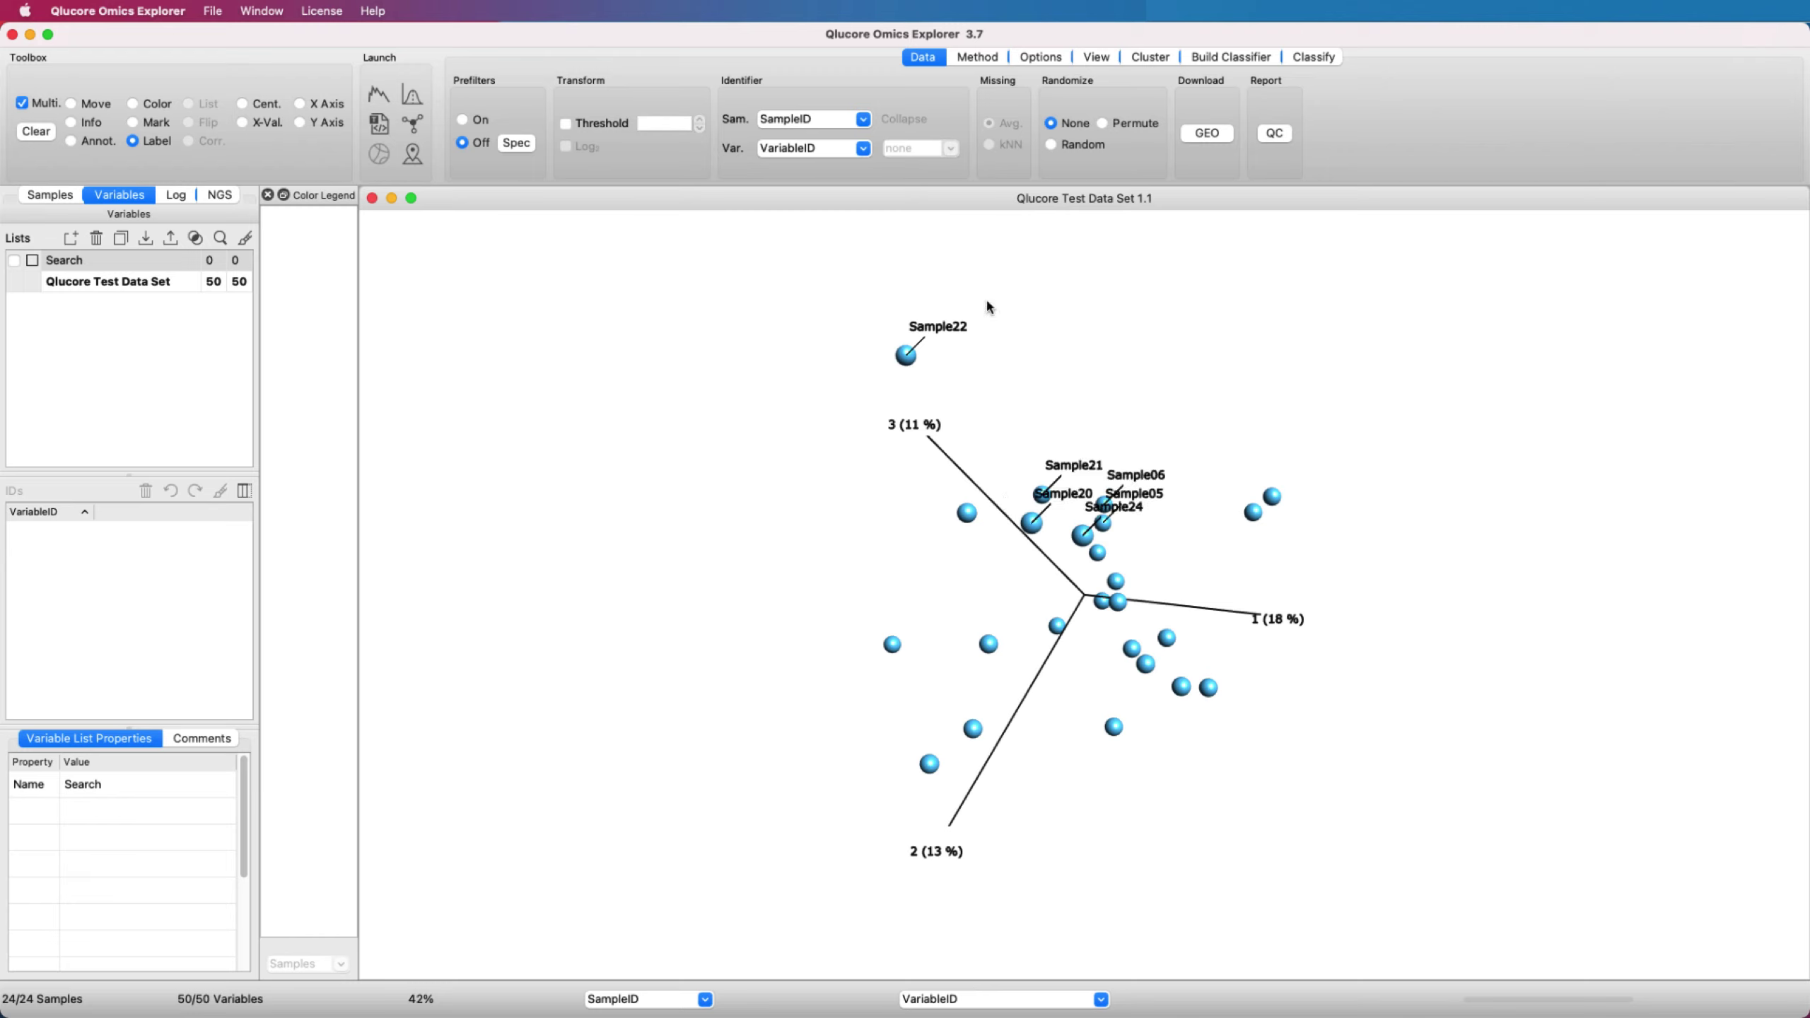
{"action": "mouse_move", "coordinate": [956, 291]}
{"action": "left_mouse_down"}
{"action": "mouse_move", "coordinate": [853, 289]}
{"action": "mouse_move", "coordinate": [1163, 609]}
{"action": "mouse_move", "coordinate": [980, 284]}
{"action": "mouse_move", "coordinate": [959, 283]}
{"action": "left_mouse_up"}
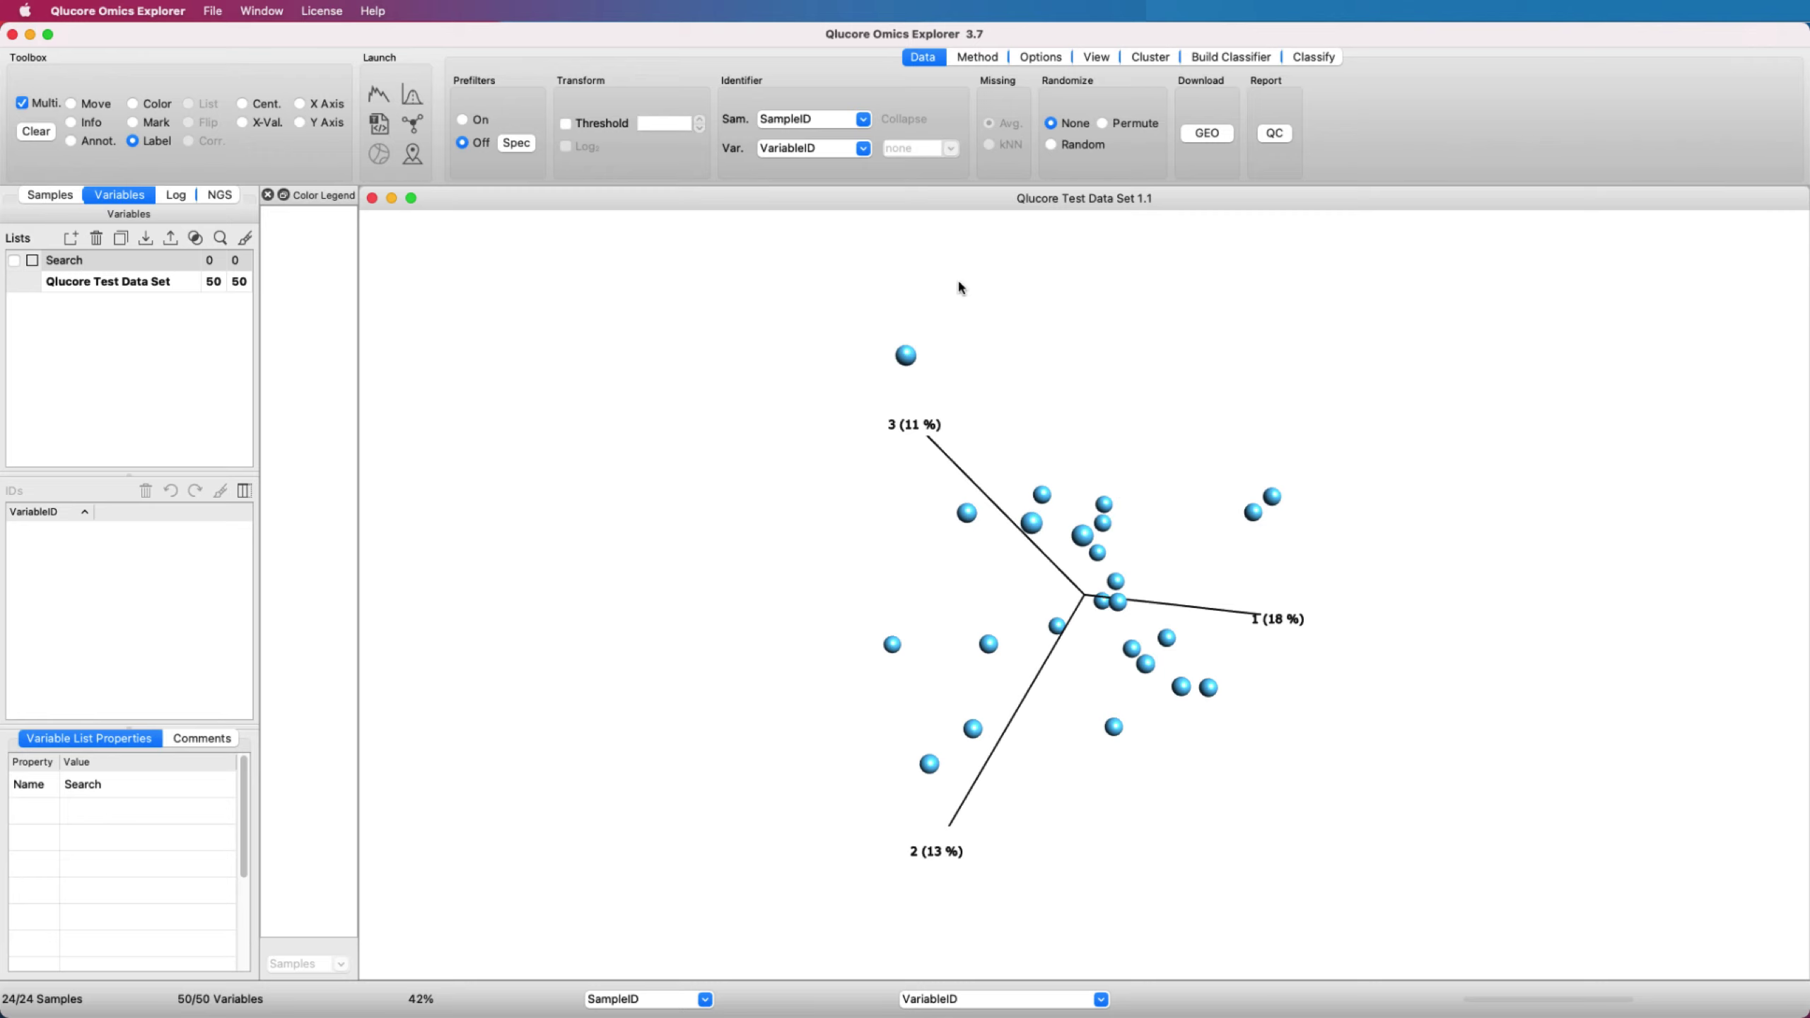
Step: Inspect the annotation values of Sample22 with the Info tool and review which sample annotations are available
{"action": "left_click", "coordinate": [88, 107]}
{"action": "left_click", "coordinate": [80, 124]}
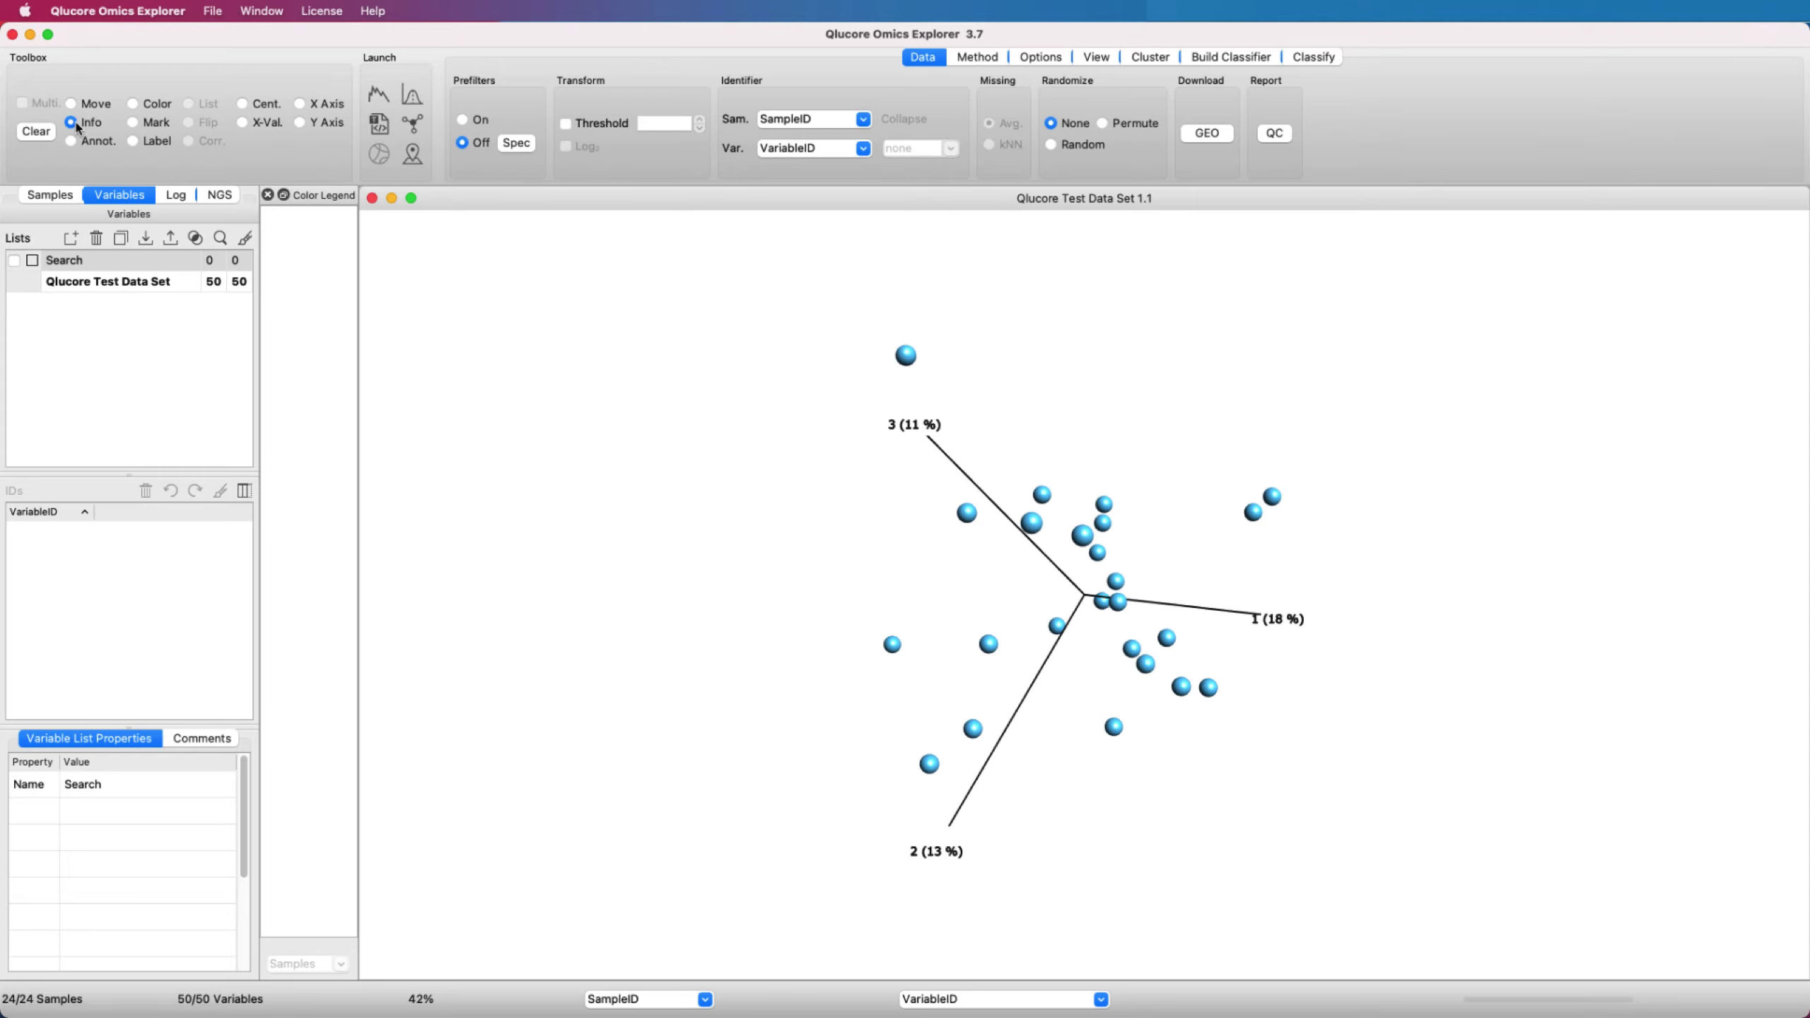
{"action": "left_click", "coordinate": [902, 354]}
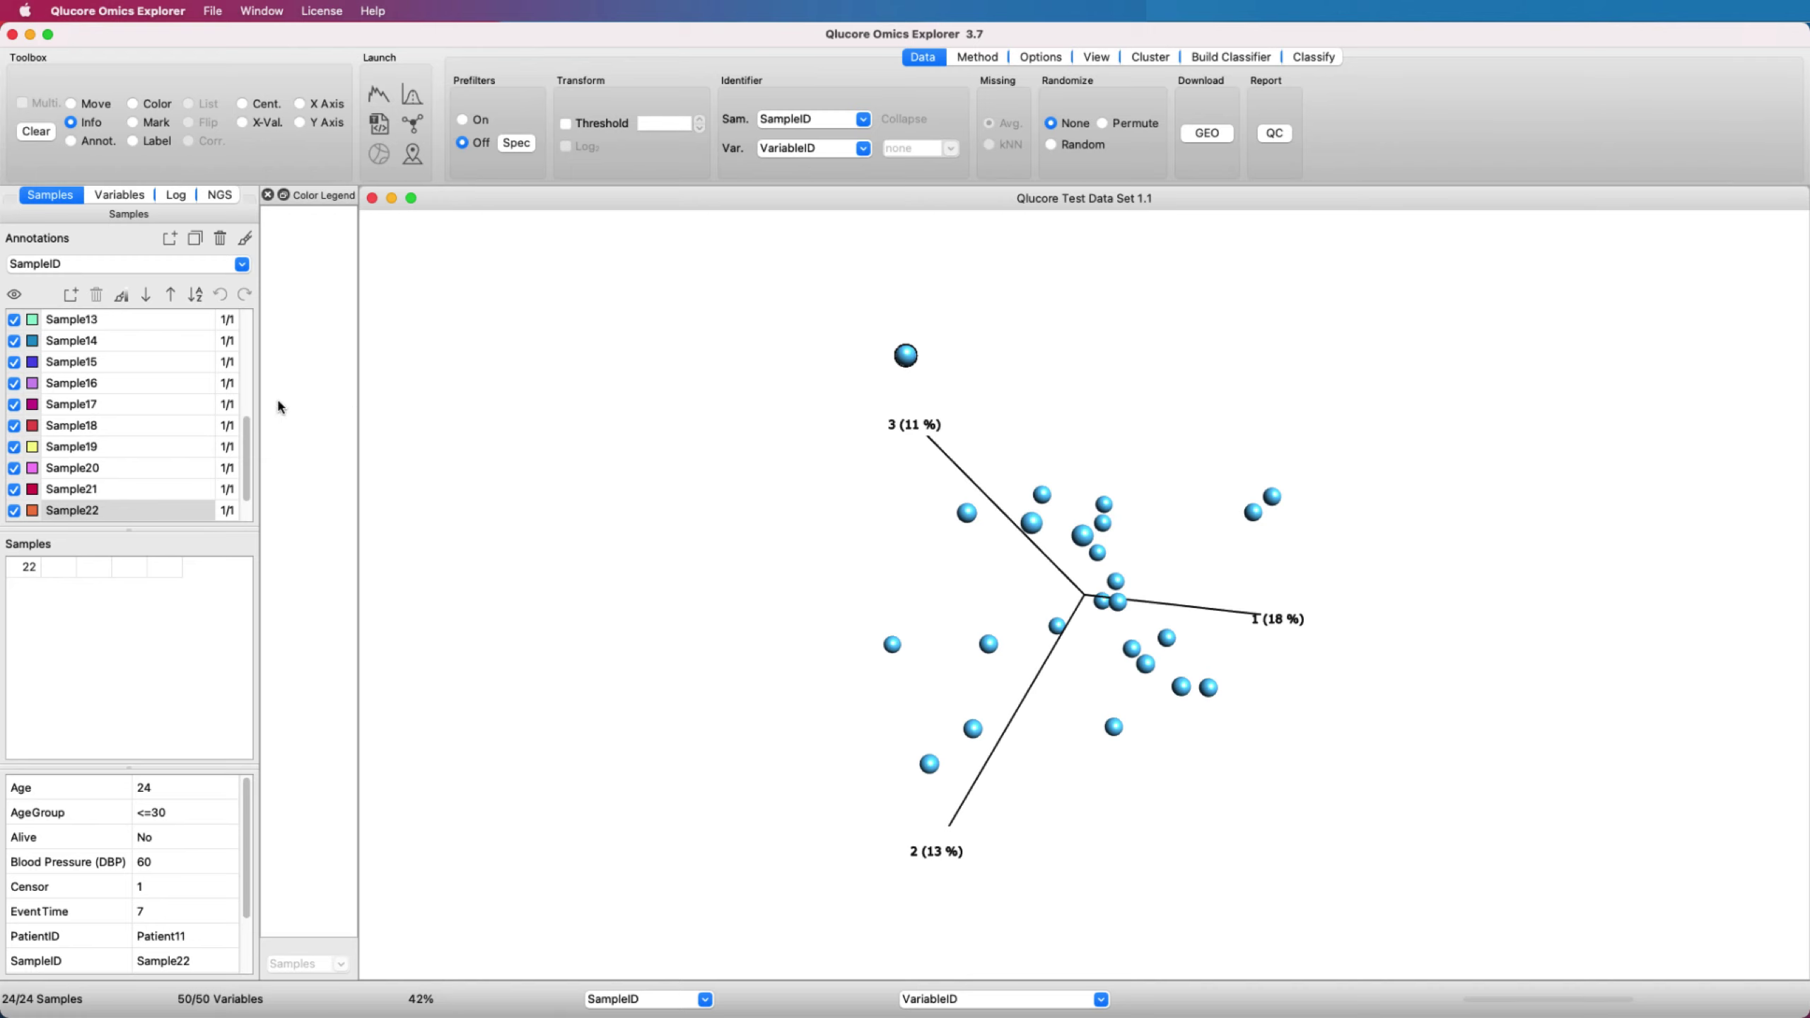
{"action": "scroll", "coordinate": [80, 314], "scroll_direction": "down", "scroll_amount": 2}
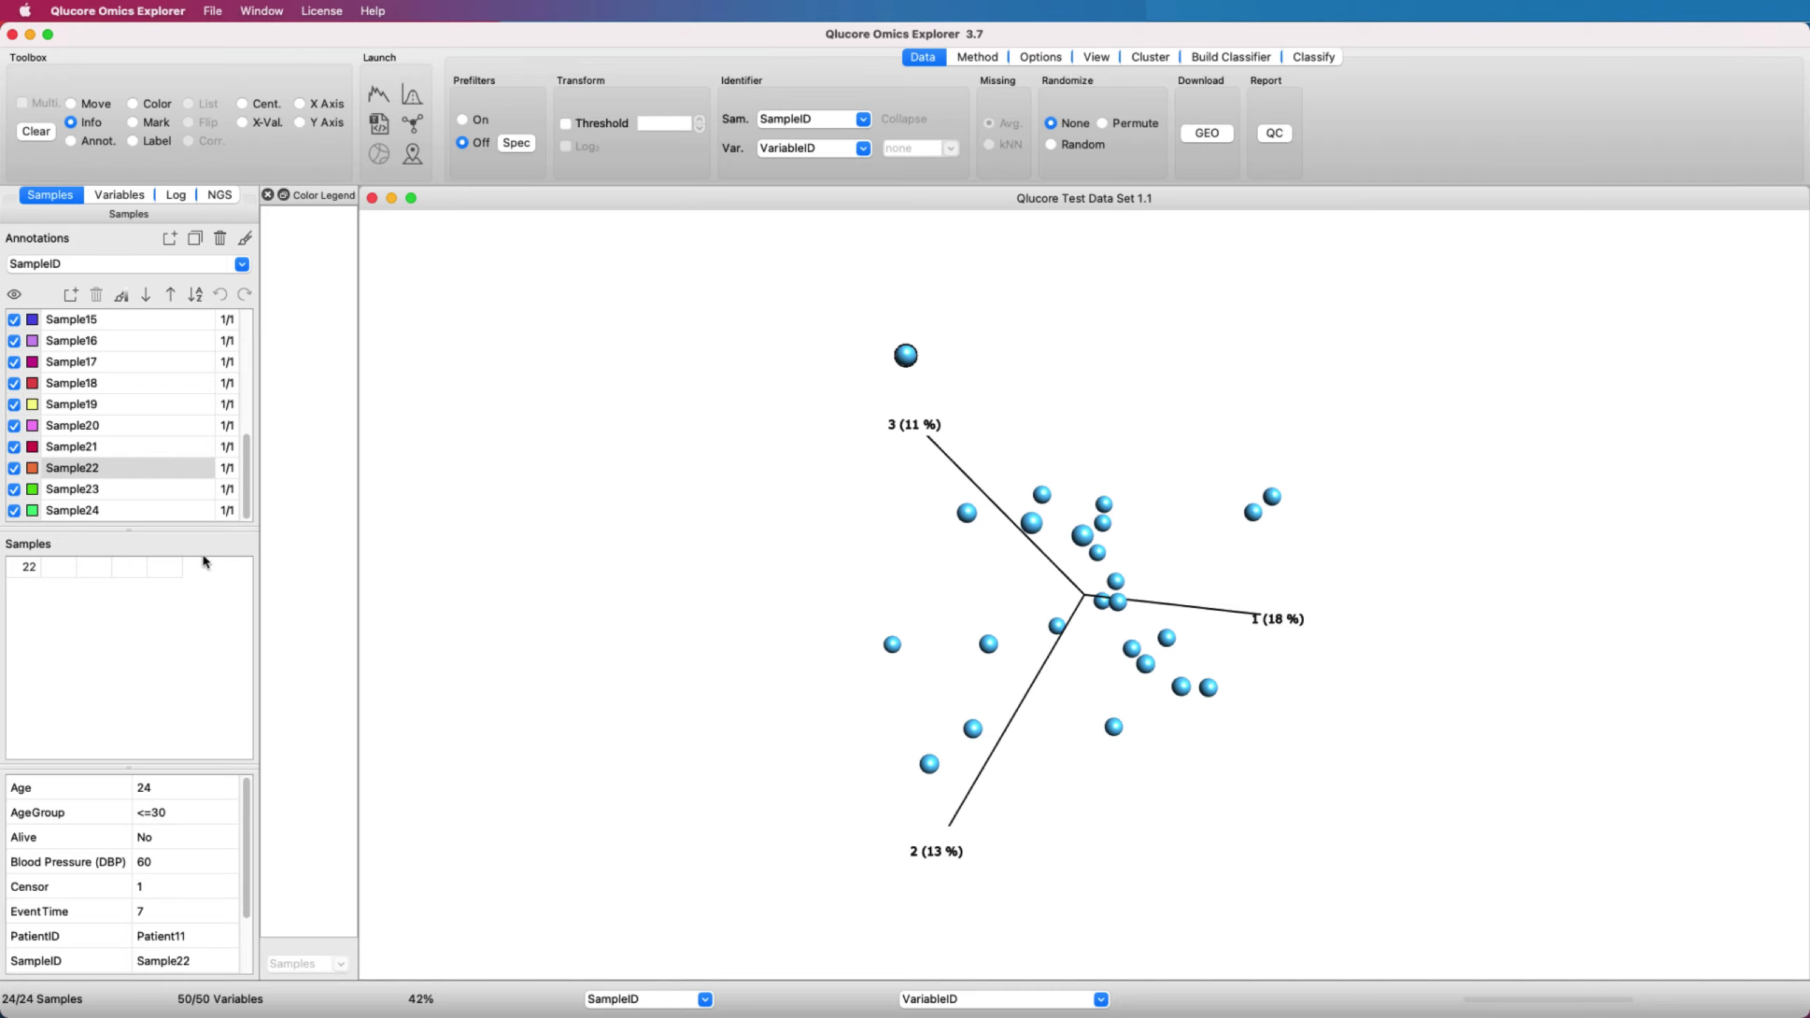
{"action": "left_click", "coordinate": [242, 267]}
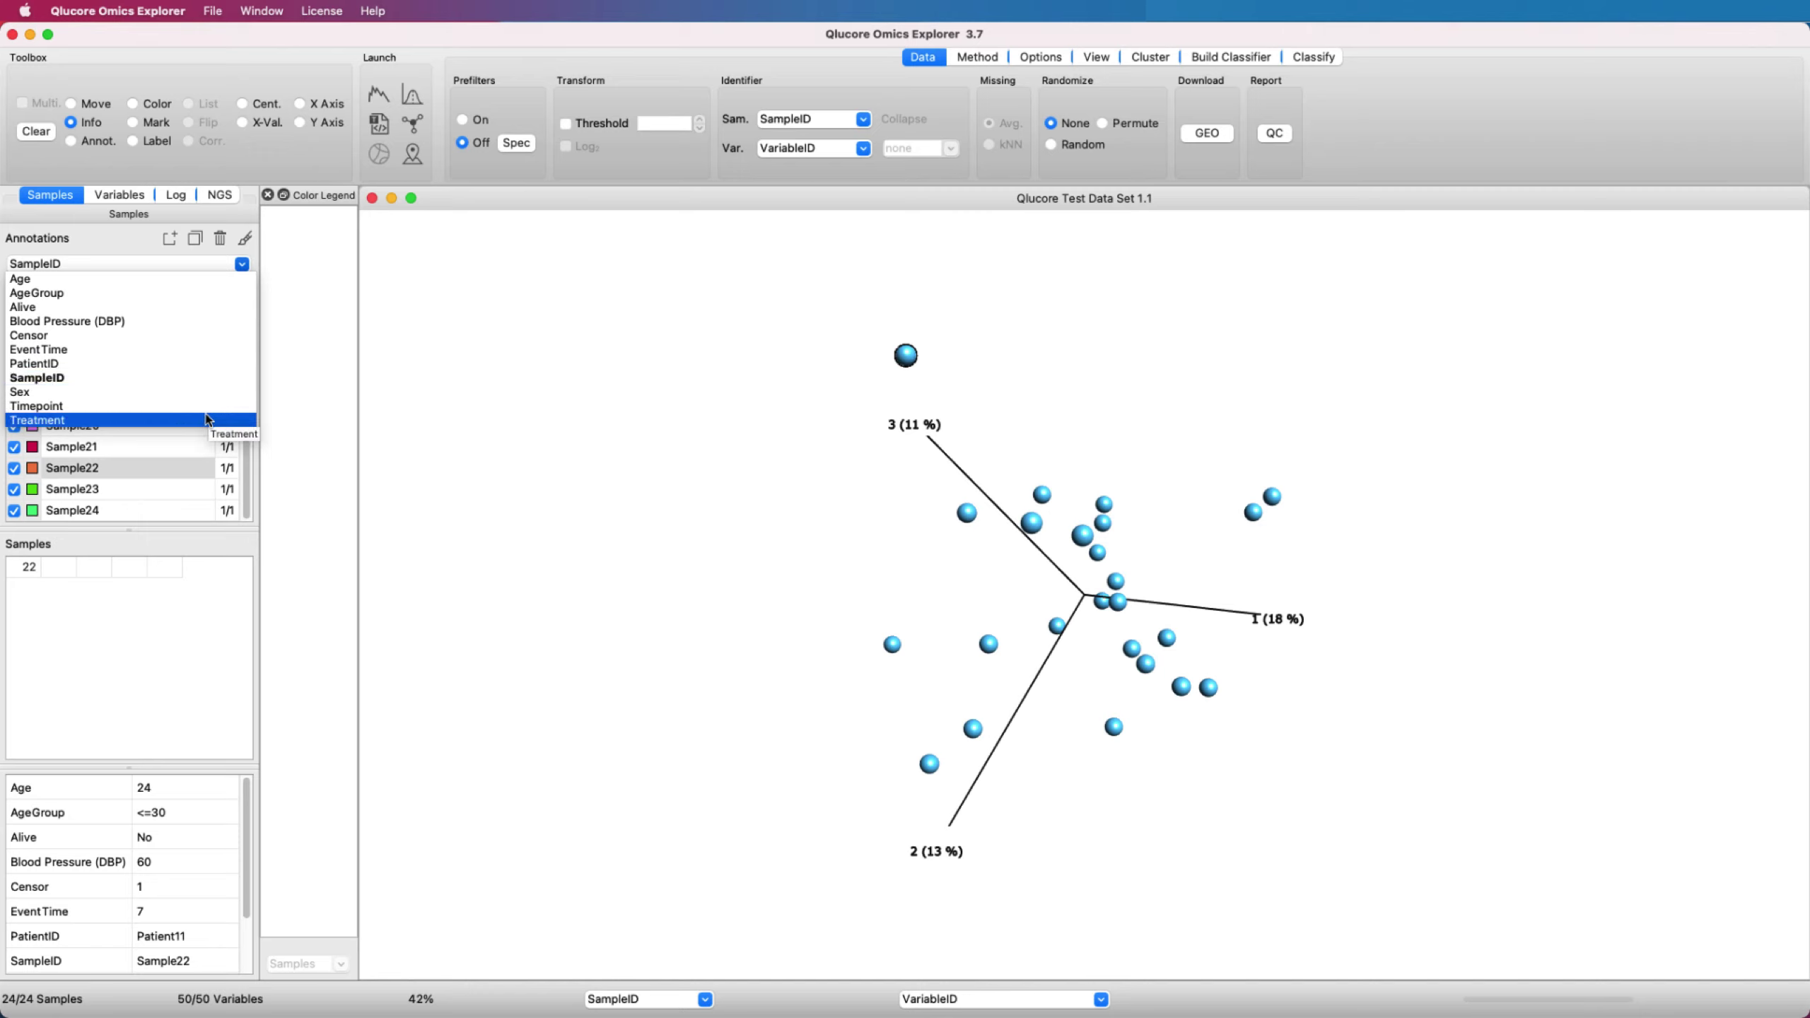
{"action": "left_click", "coordinate": [125, 231]}
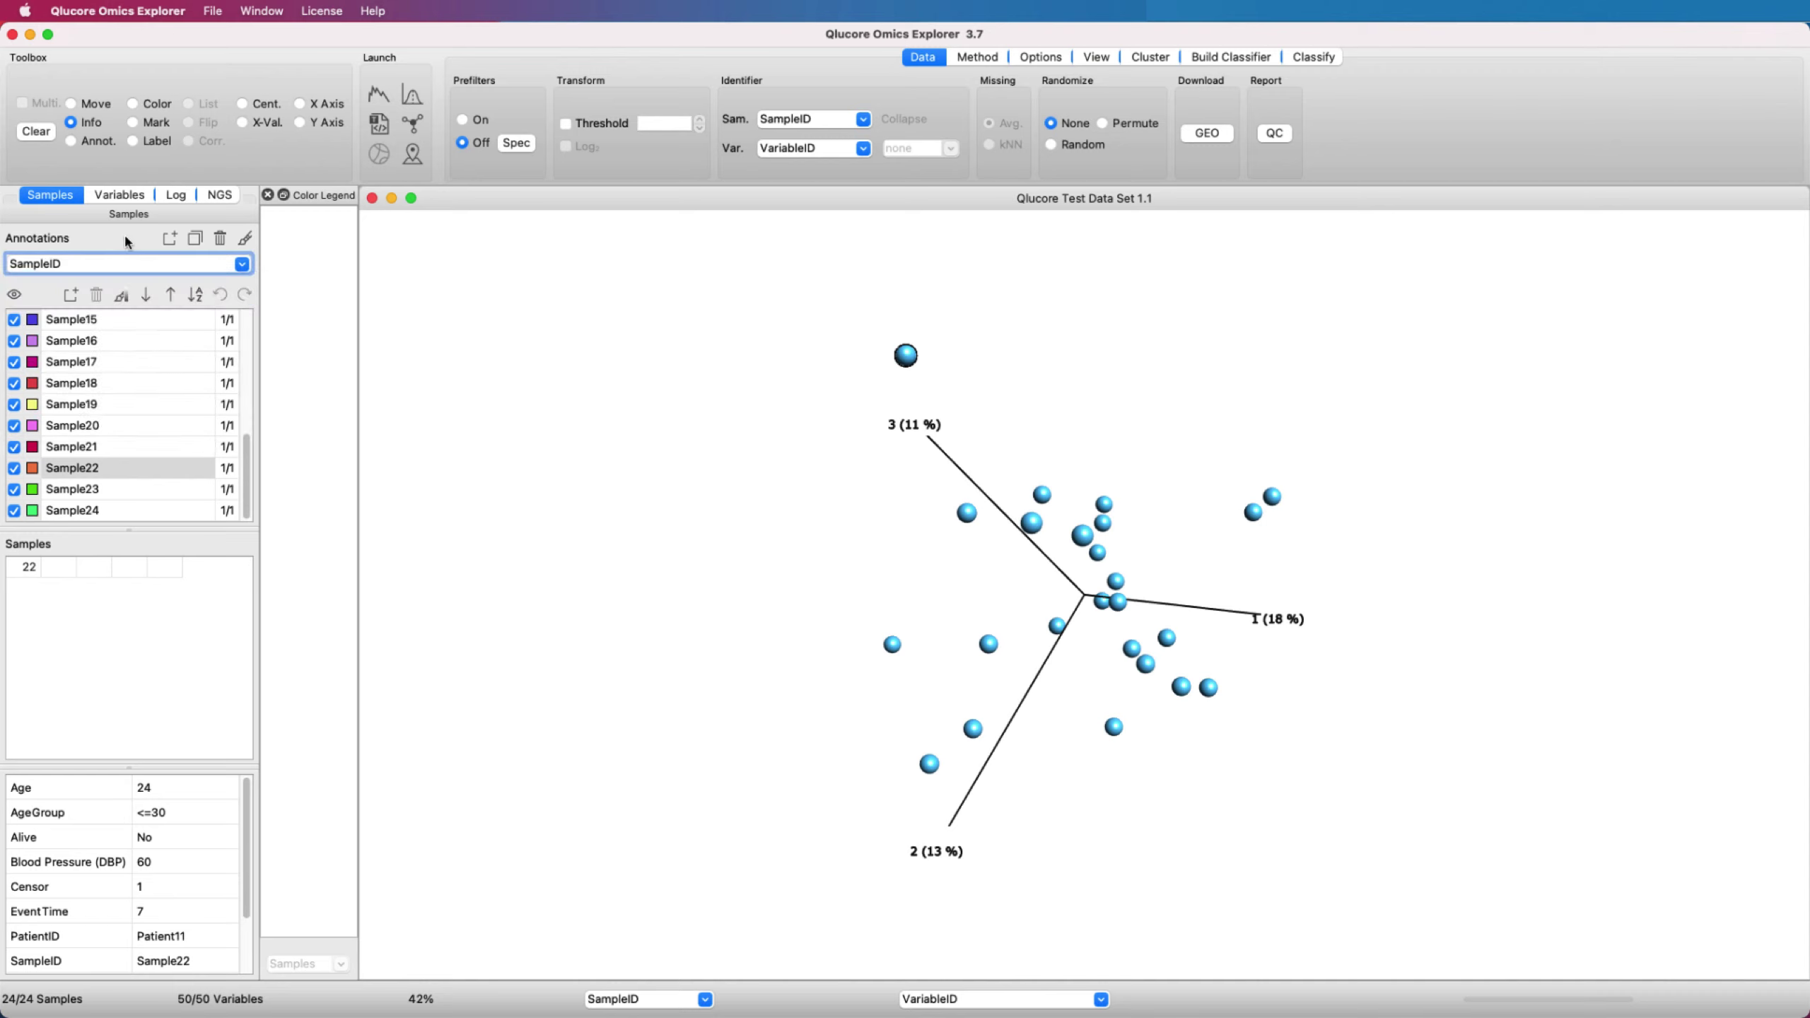
{"action": "left_click", "coordinate": [47, 134]}
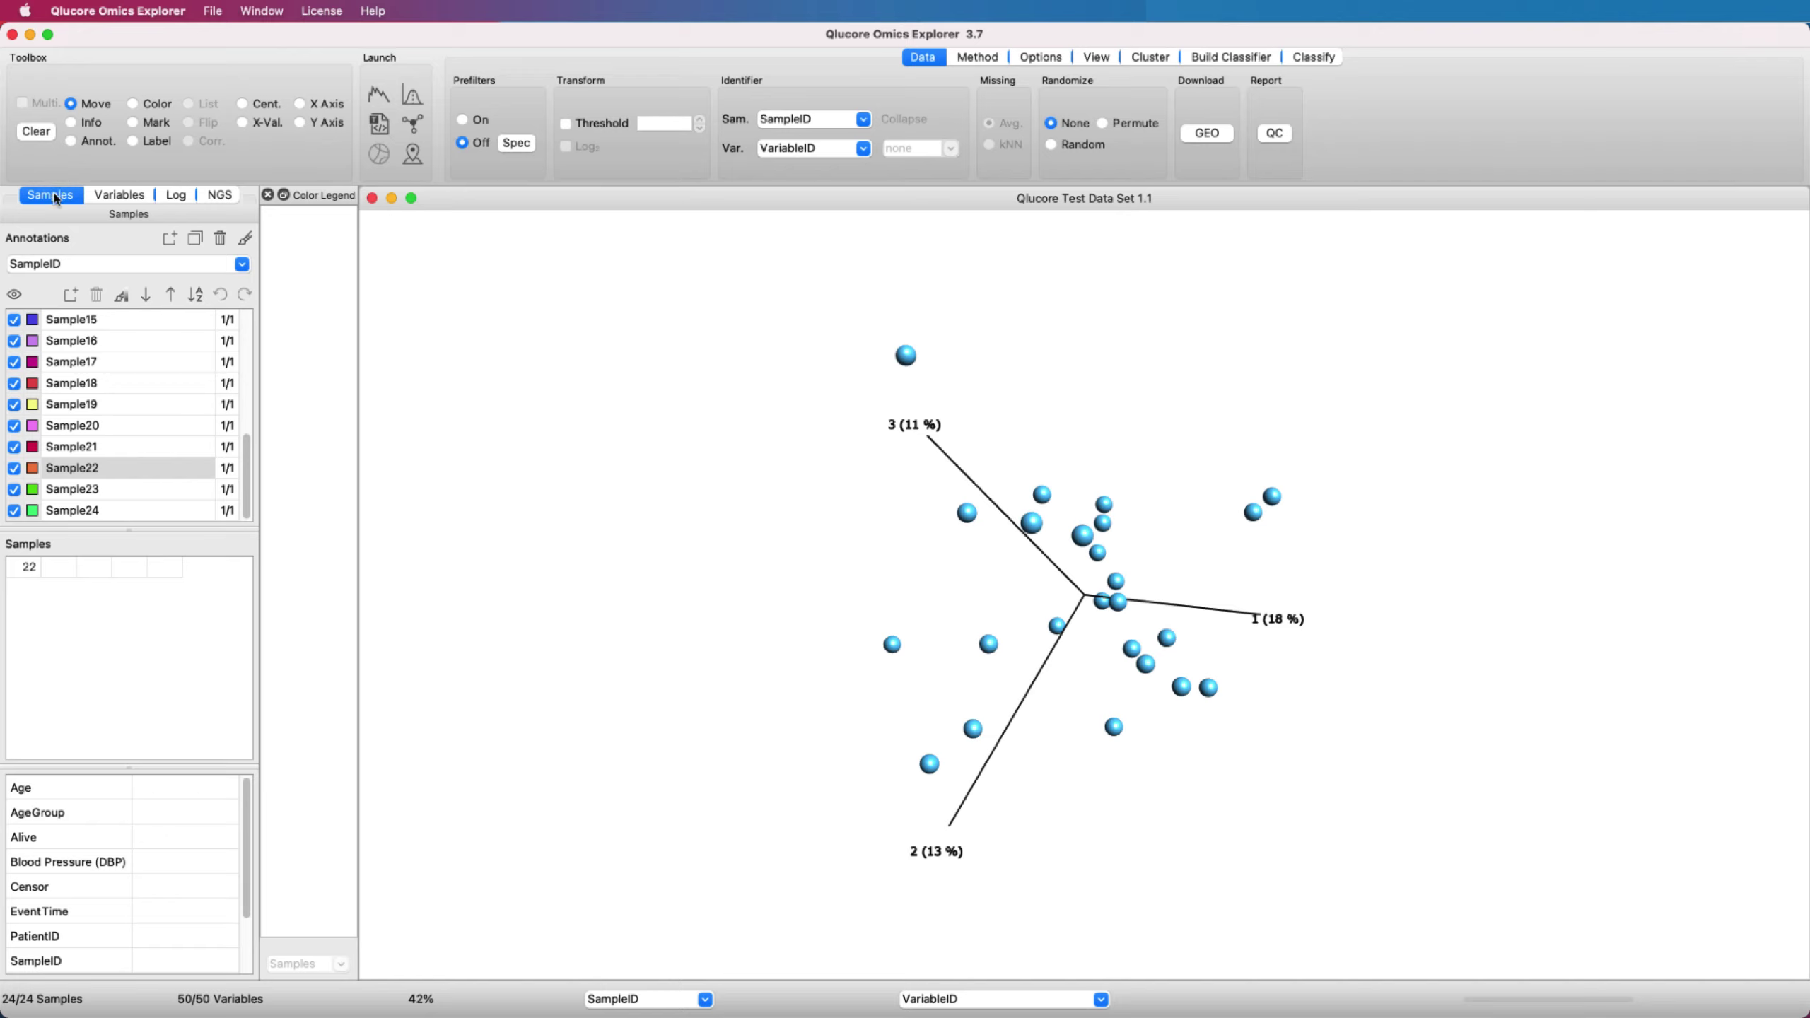
Step: List the variables of the Qlucore Test Data Set list and add a Symbol column to their ID table
{"action": "left_click", "coordinate": [111, 198]}
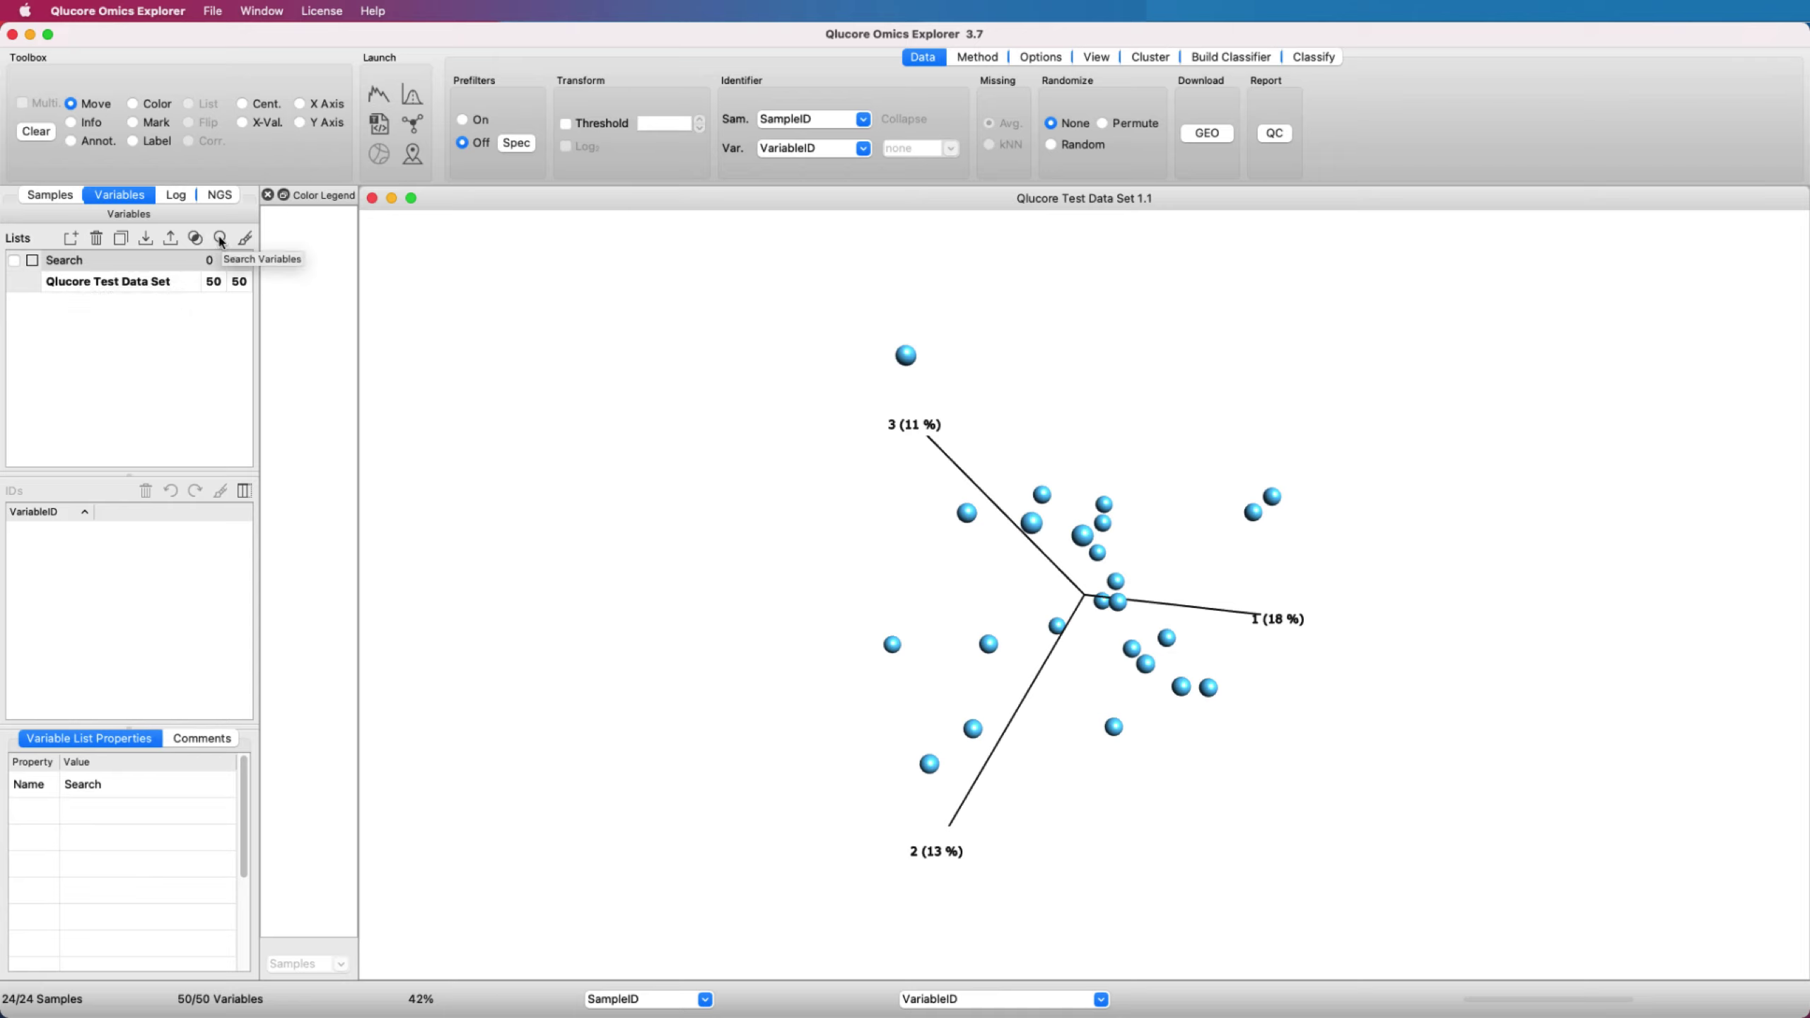
{"action": "left_click", "coordinate": [129, 286]}
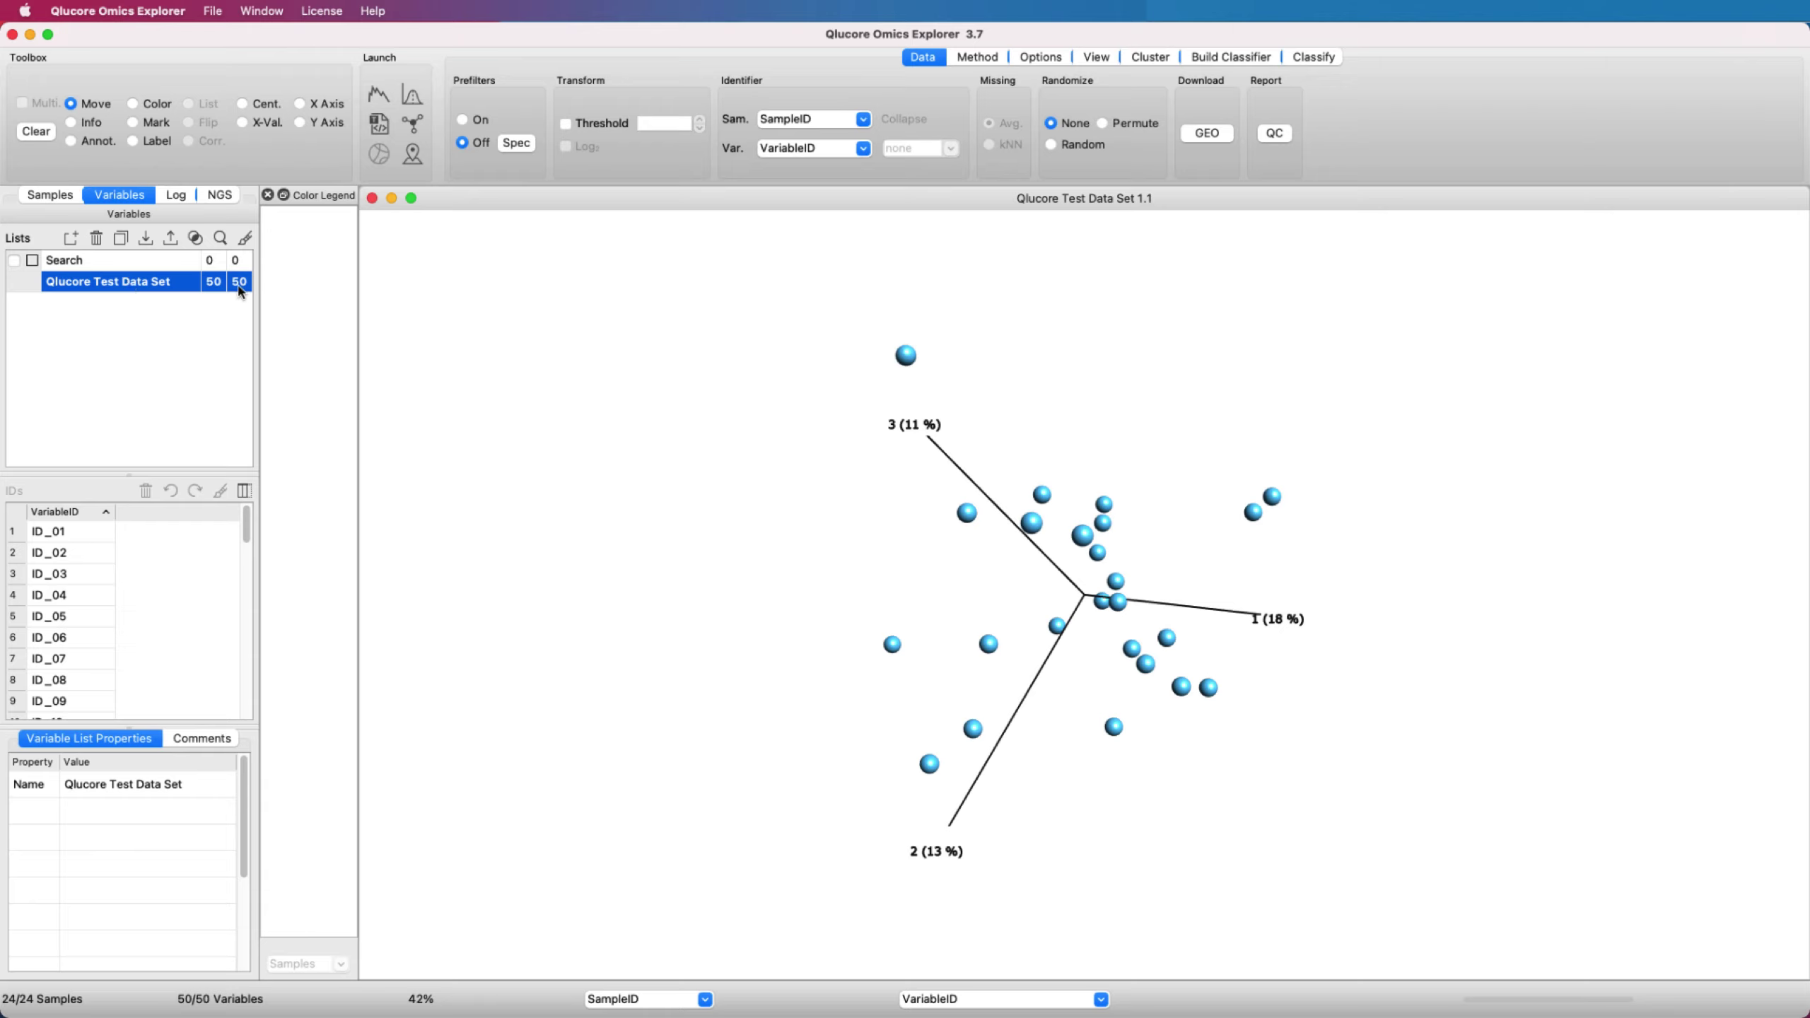
{"action": "mouse_move", "coordinate": [246, 290]}
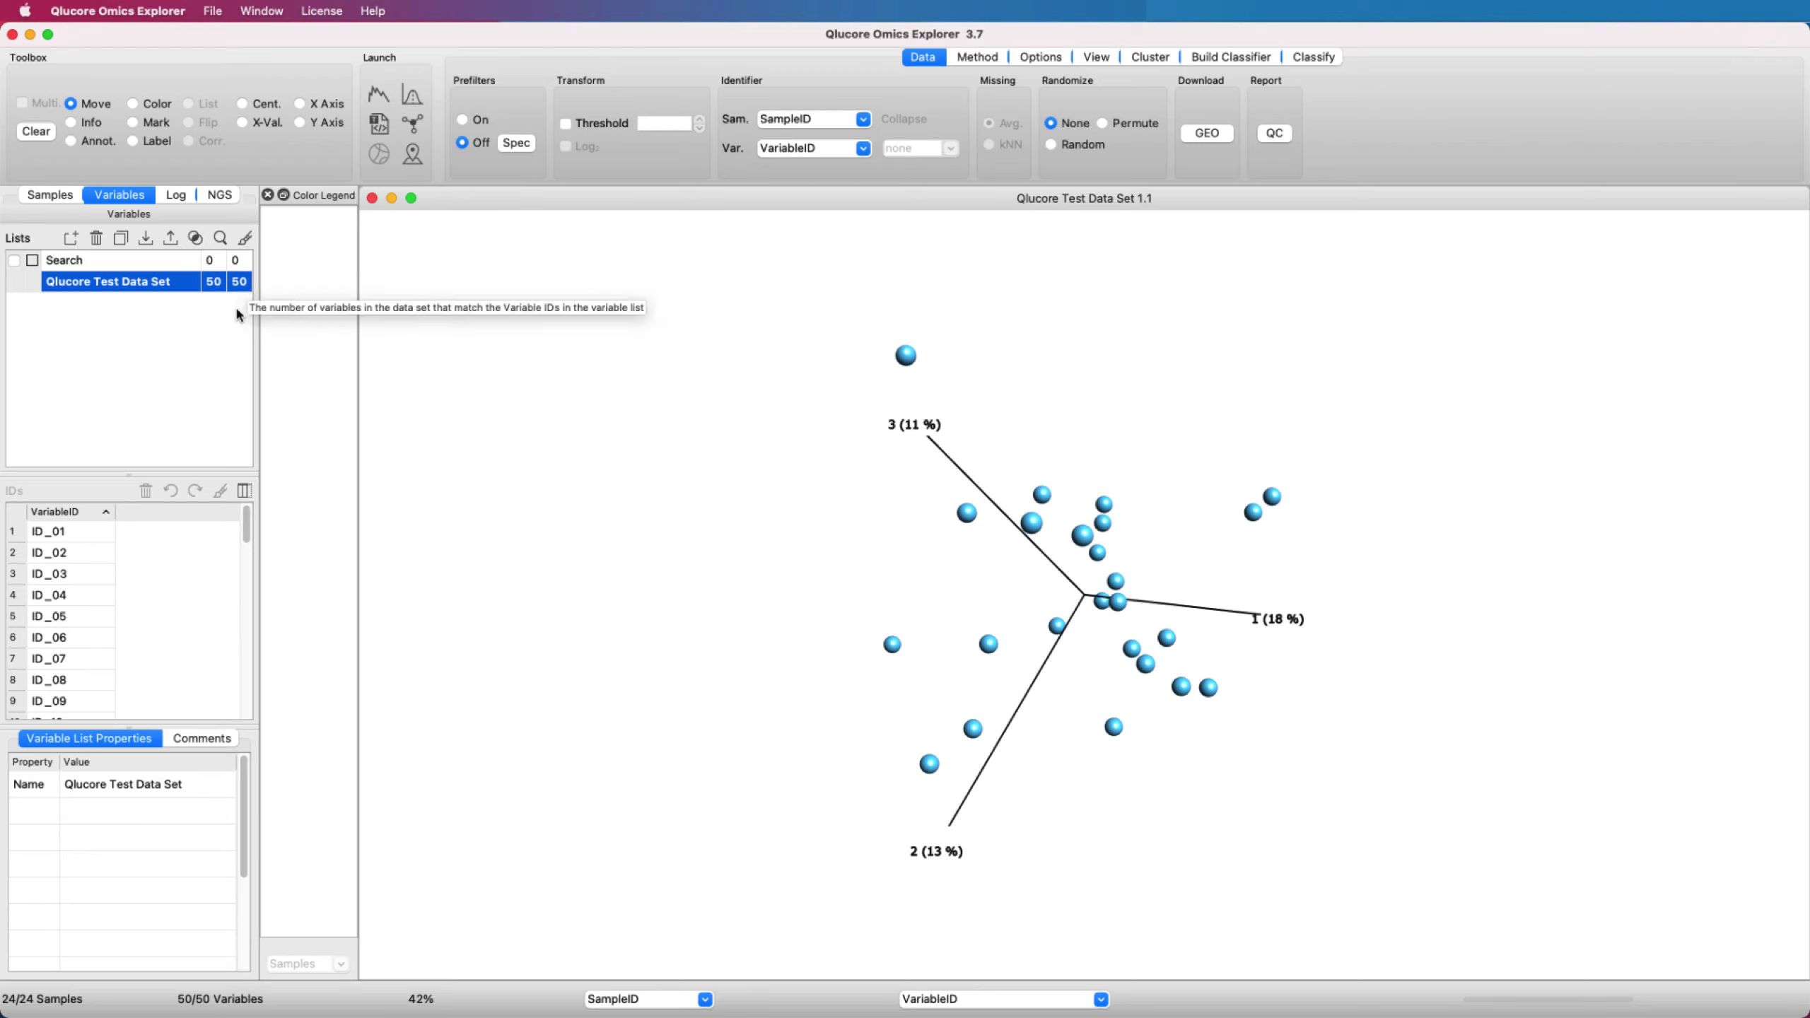
{"action": "left_click", "coordinate": [244, 490]}
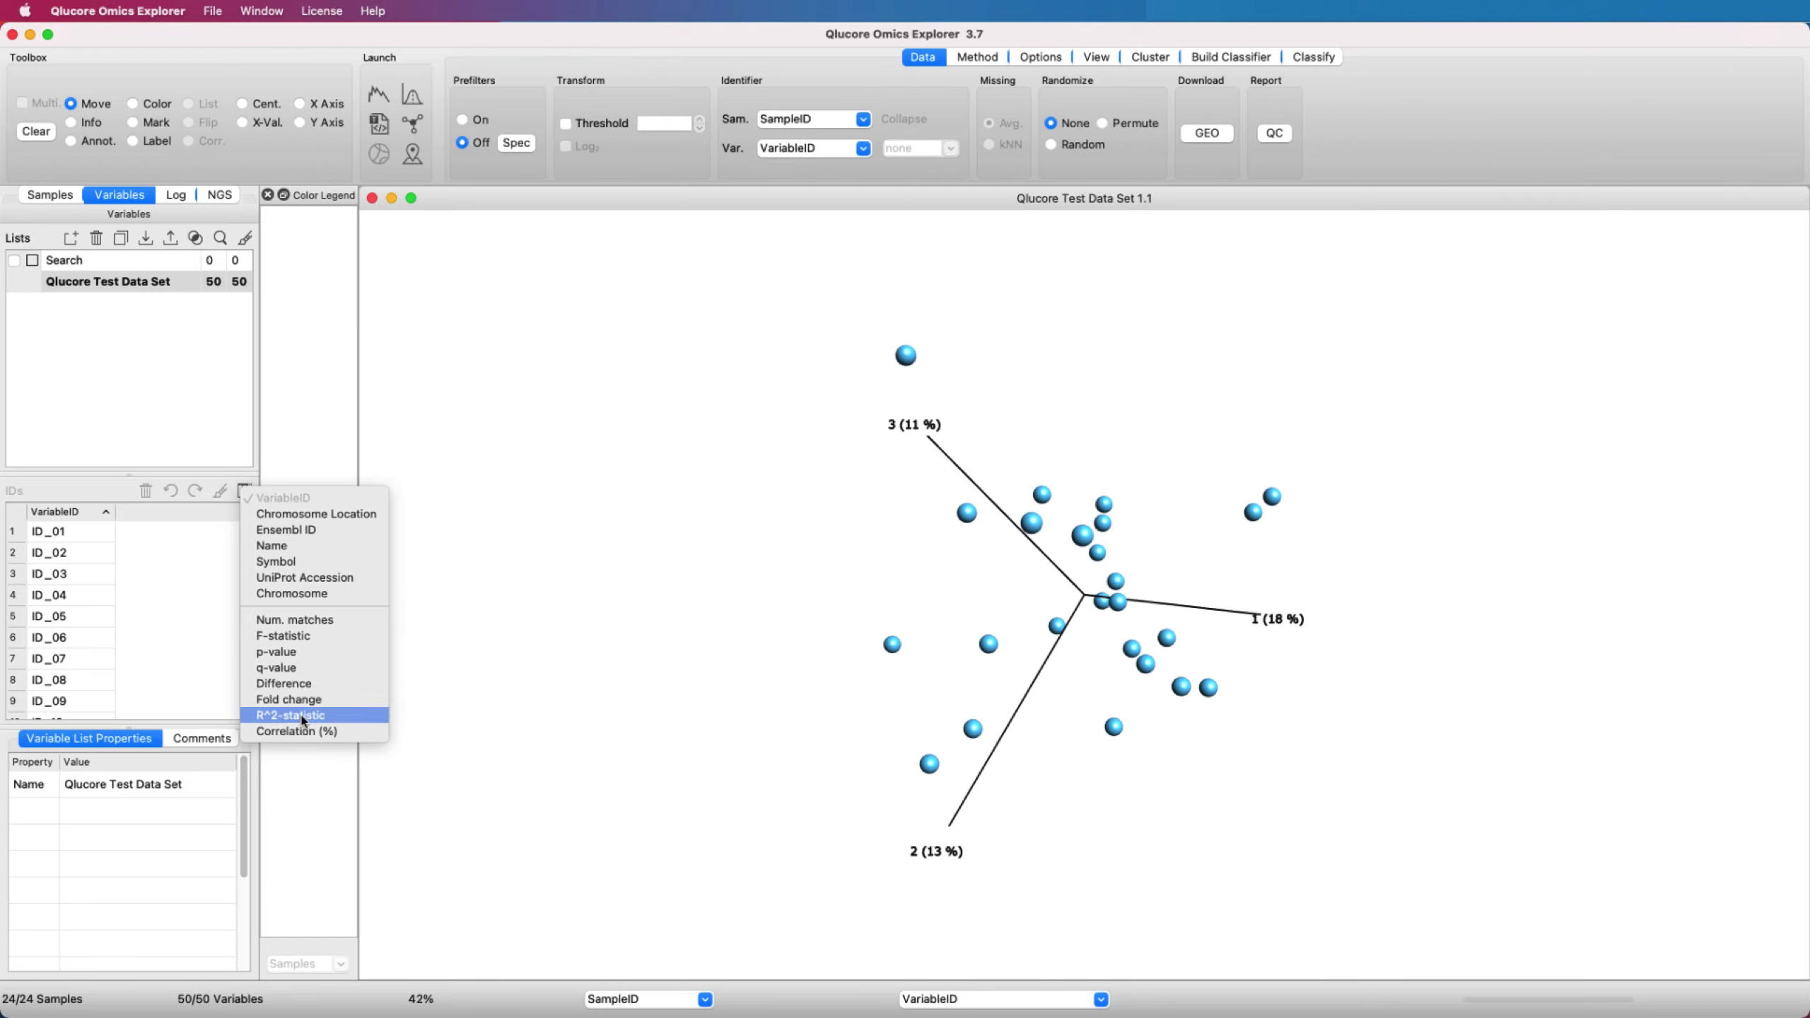
{"action": "left_click", "coordinate": [288, 563]}
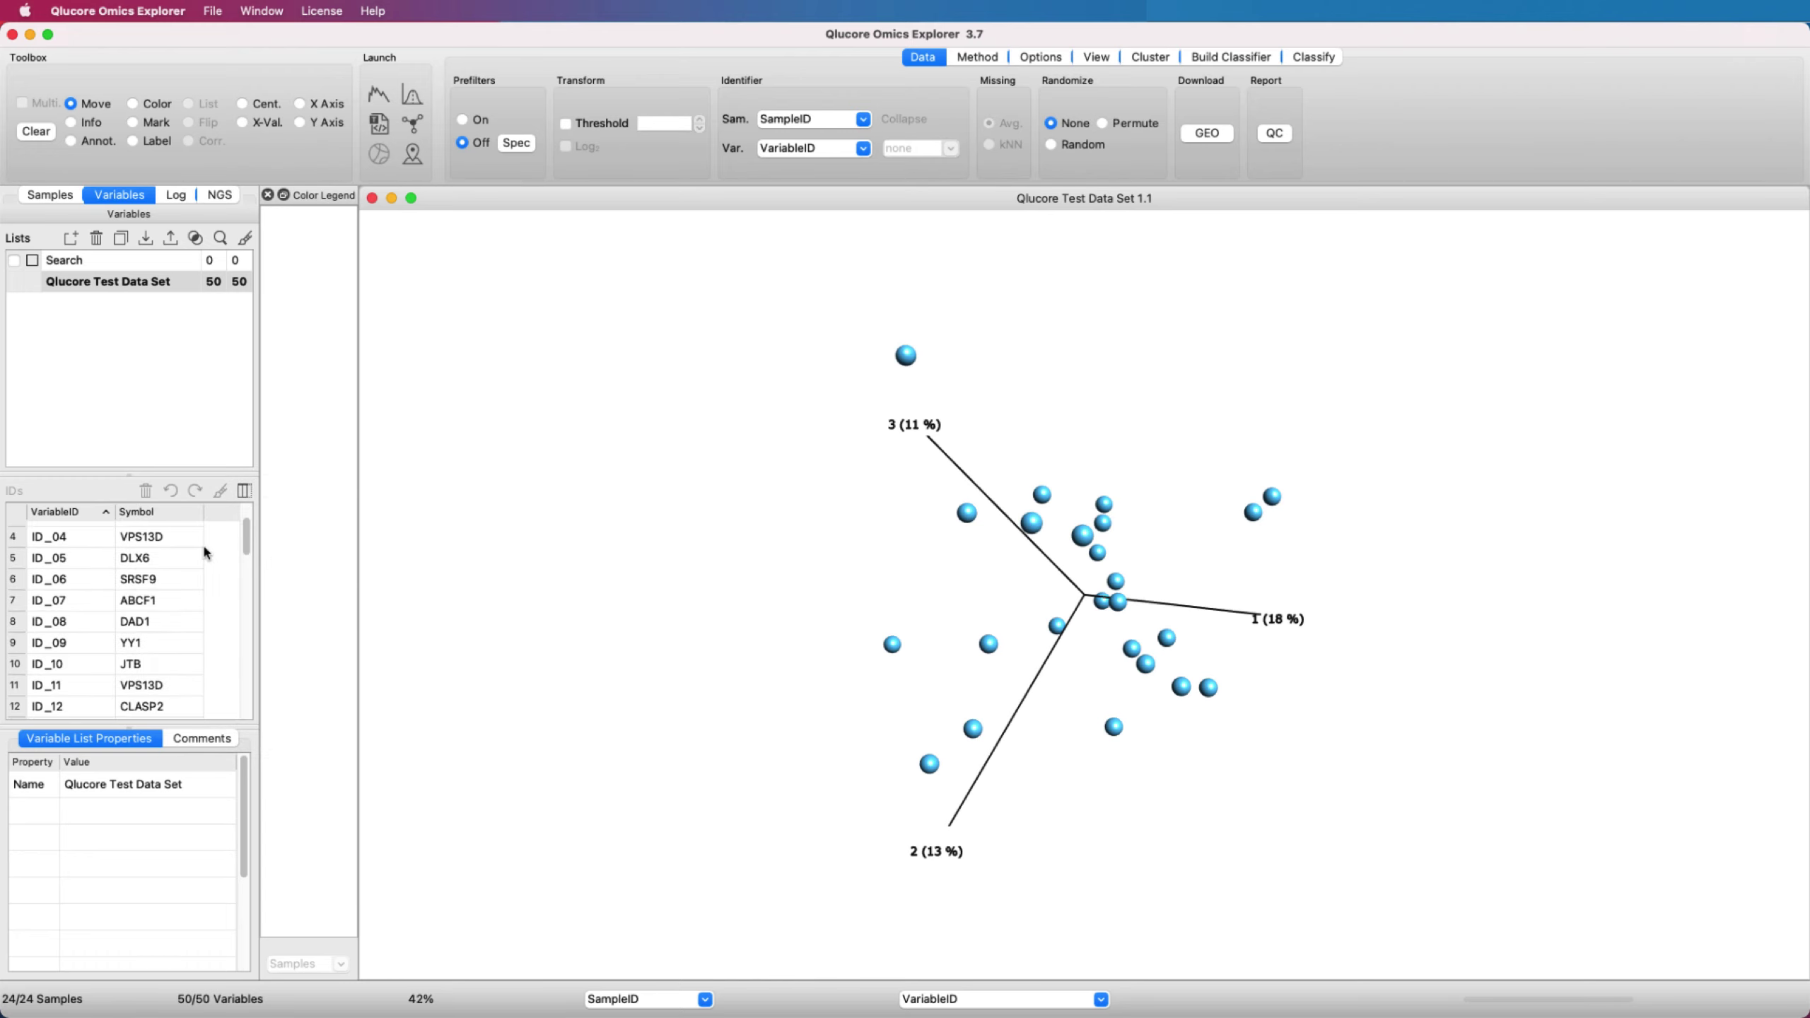
{"action": "scroll", "coordinate": [203, 543], "scroll_direction": "down", "scroll_amount": 8}
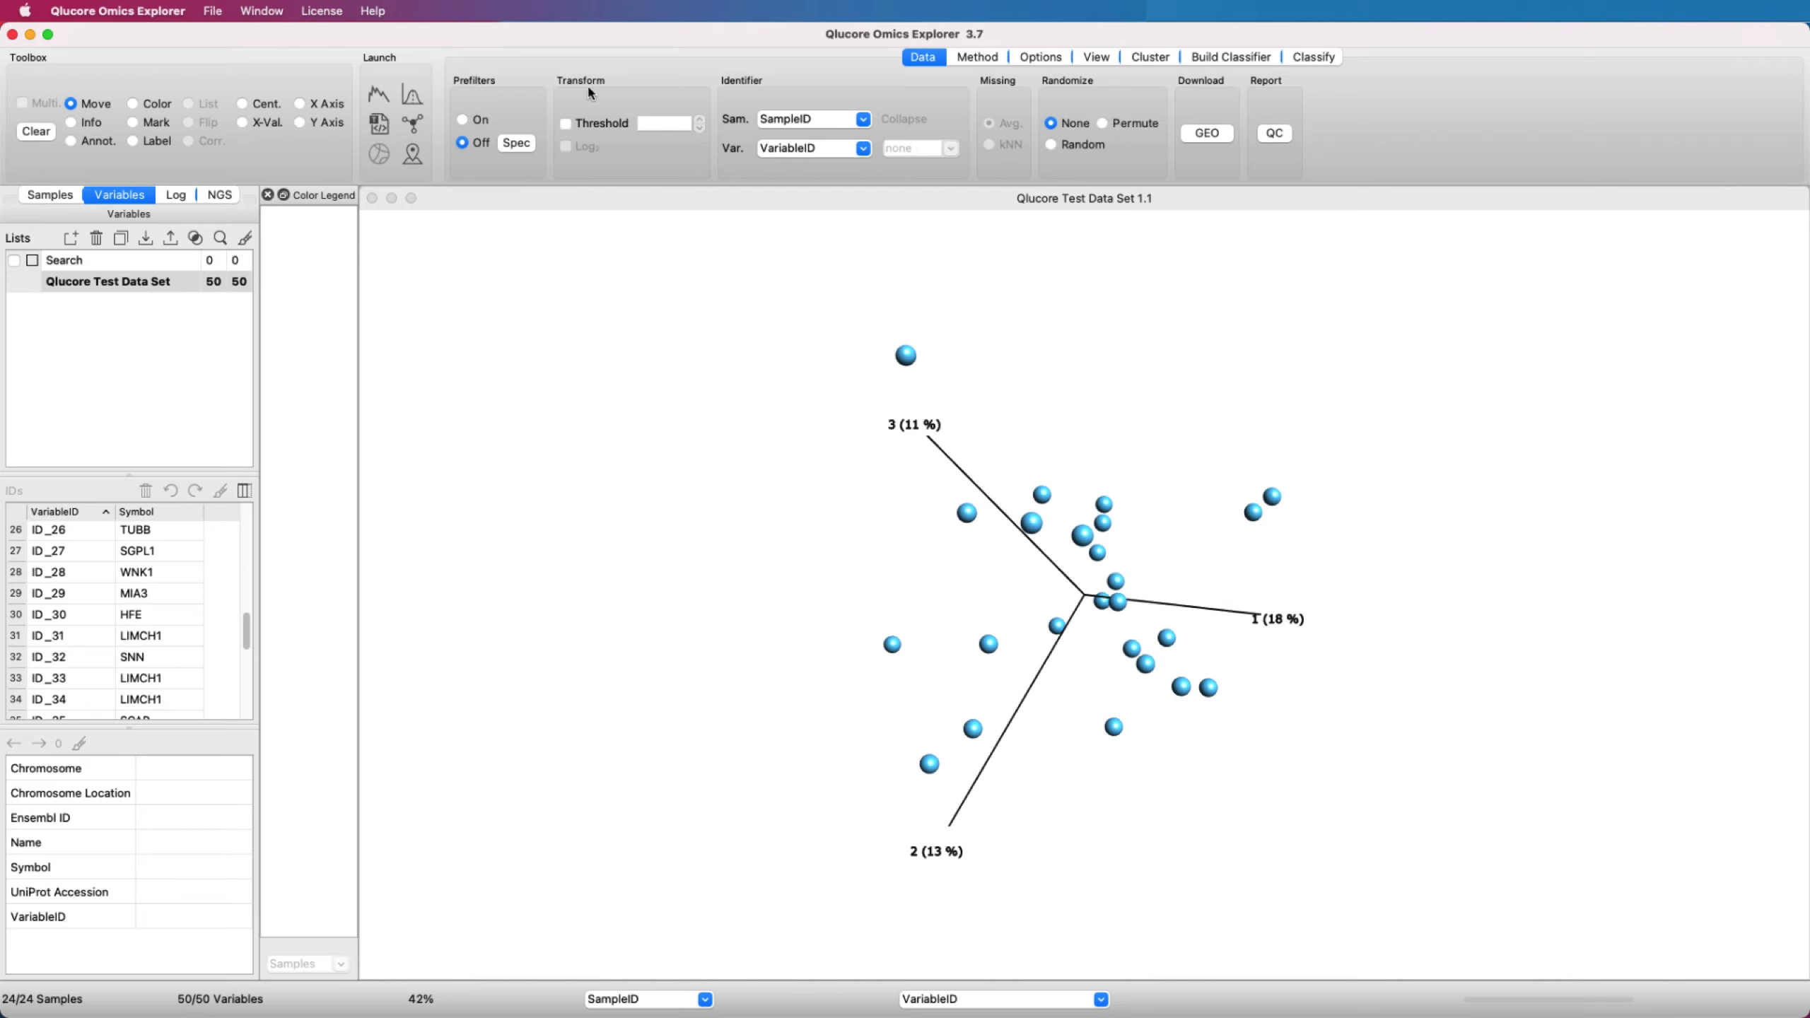
Step: Change the plot type to a heat map and set both of its size dimensions to automatic
{"action": "left_click", "coordinate": [981, 58]}
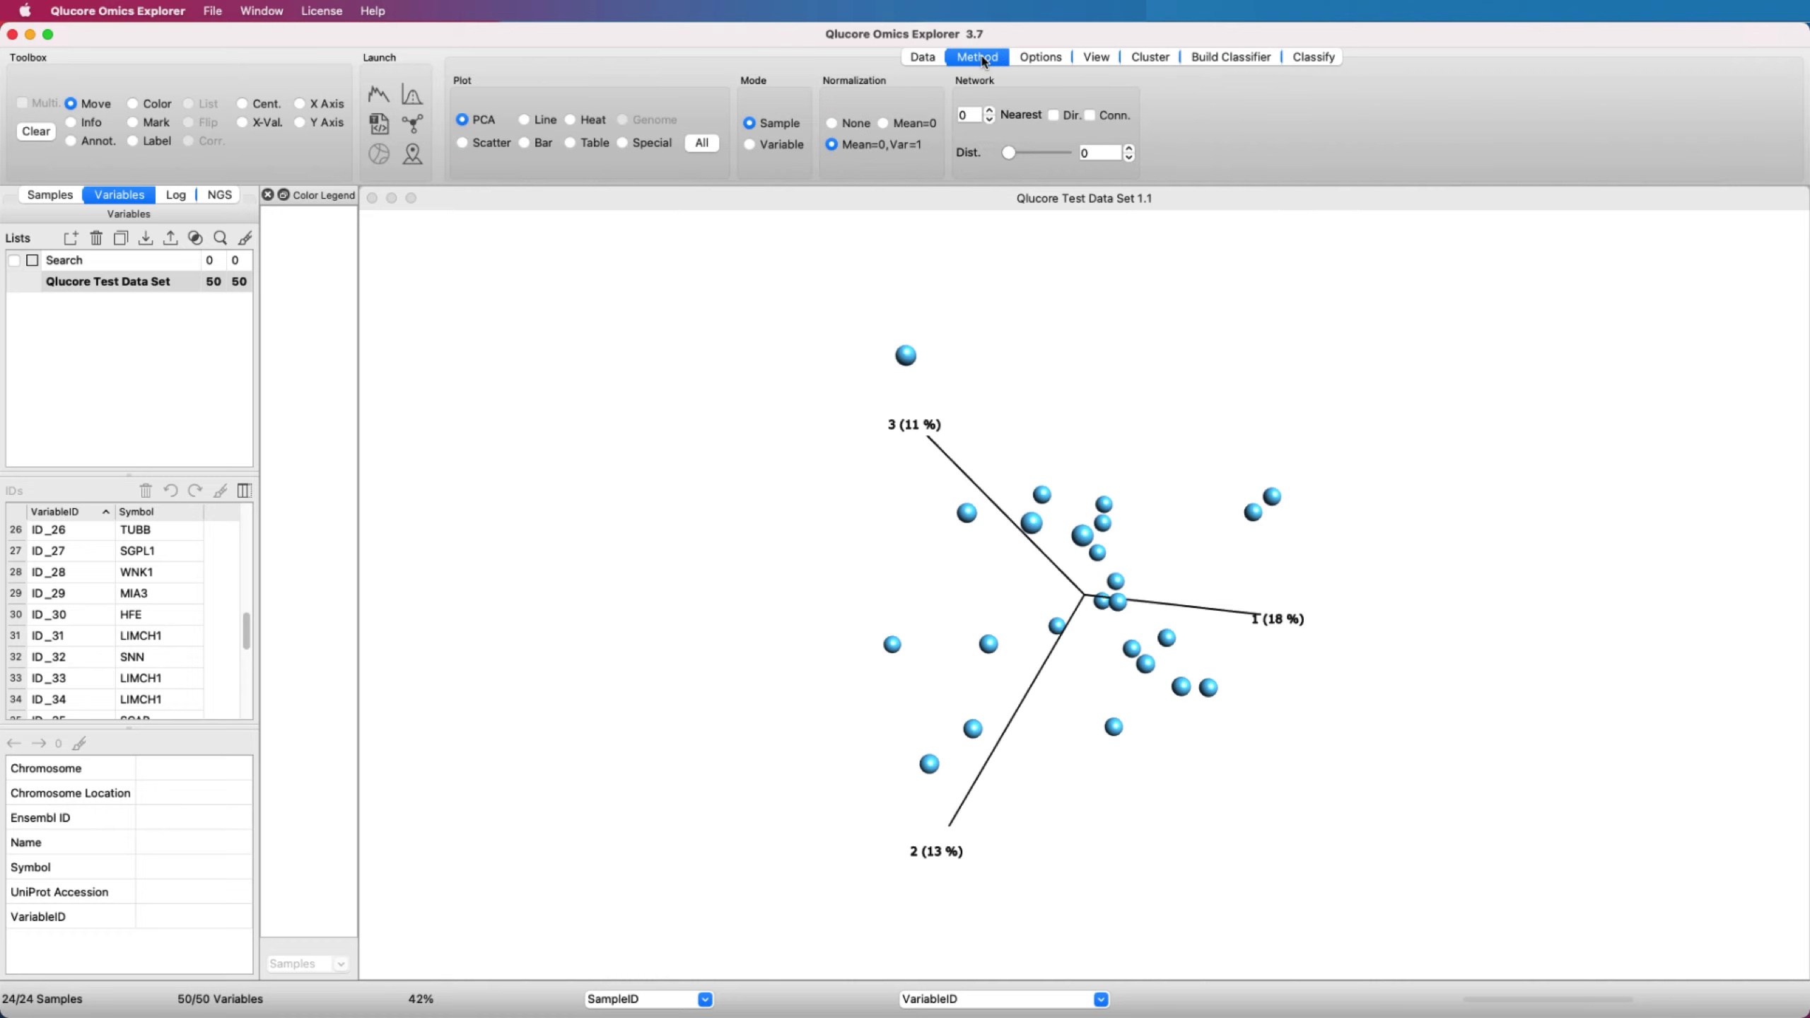
{"action": "left_click", "coordinate": [572, 120]}
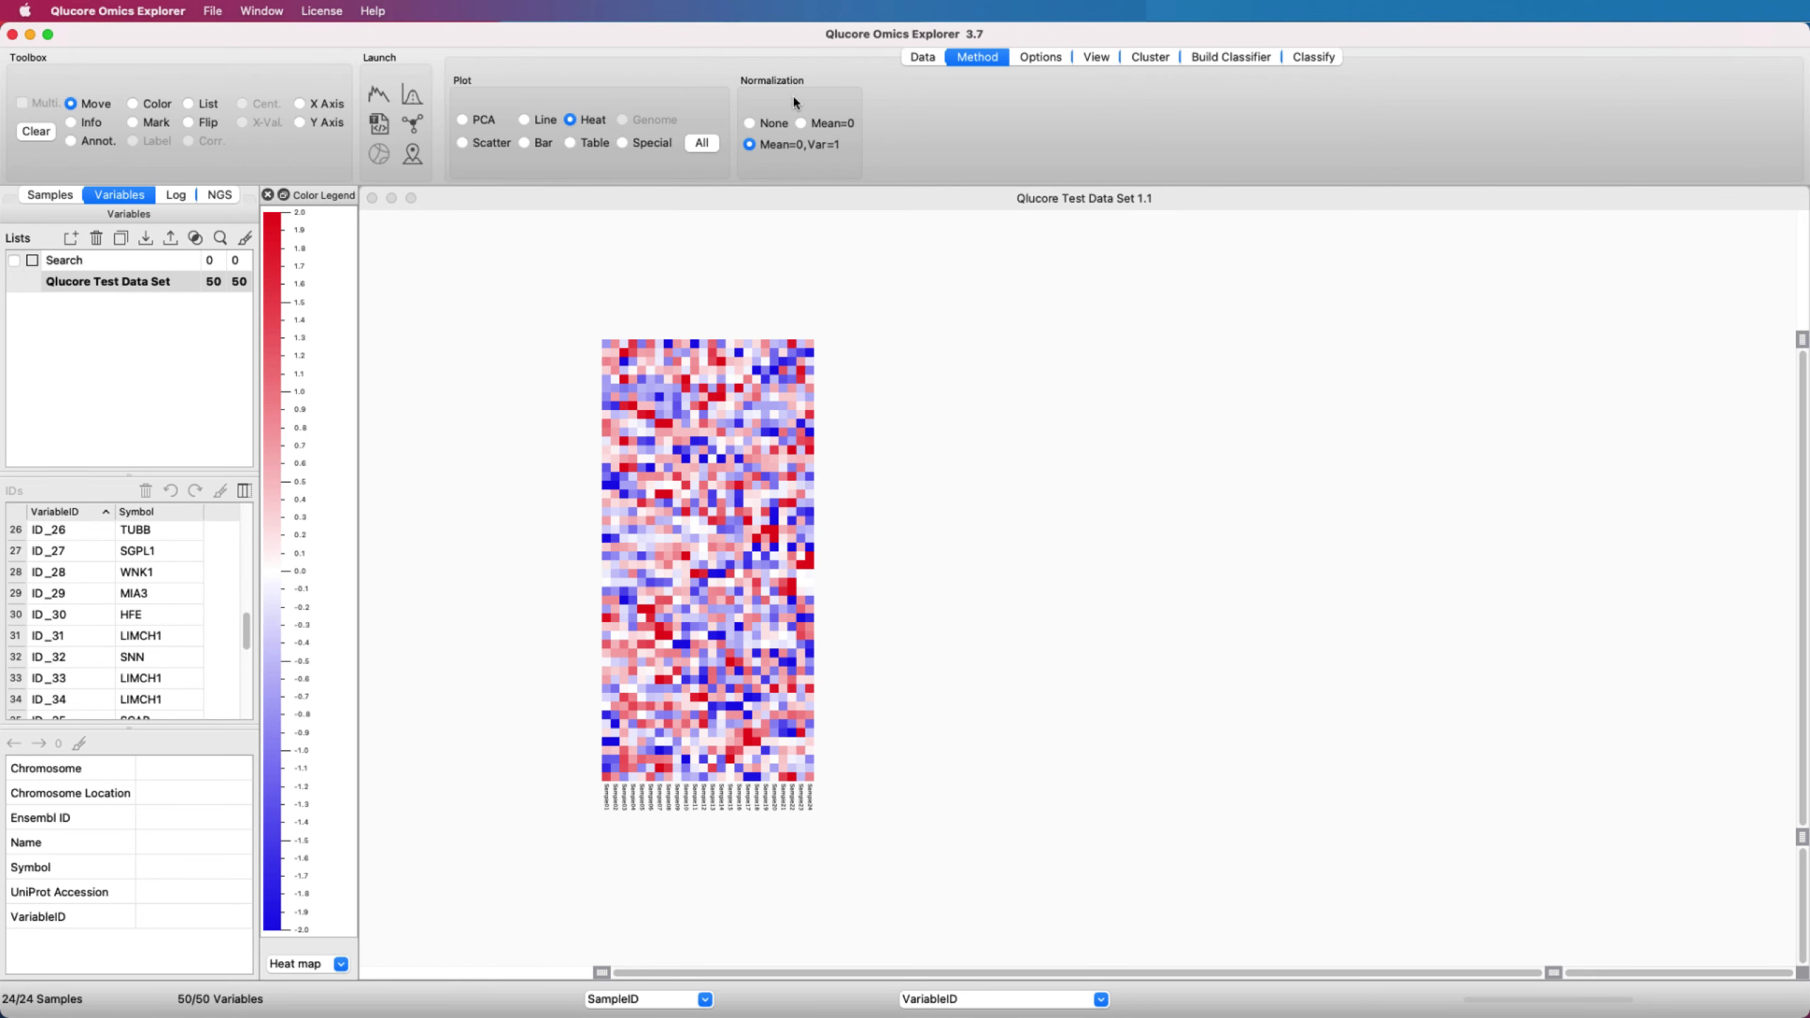
{"action": "left_click", "coordinate": [1095, 59]}
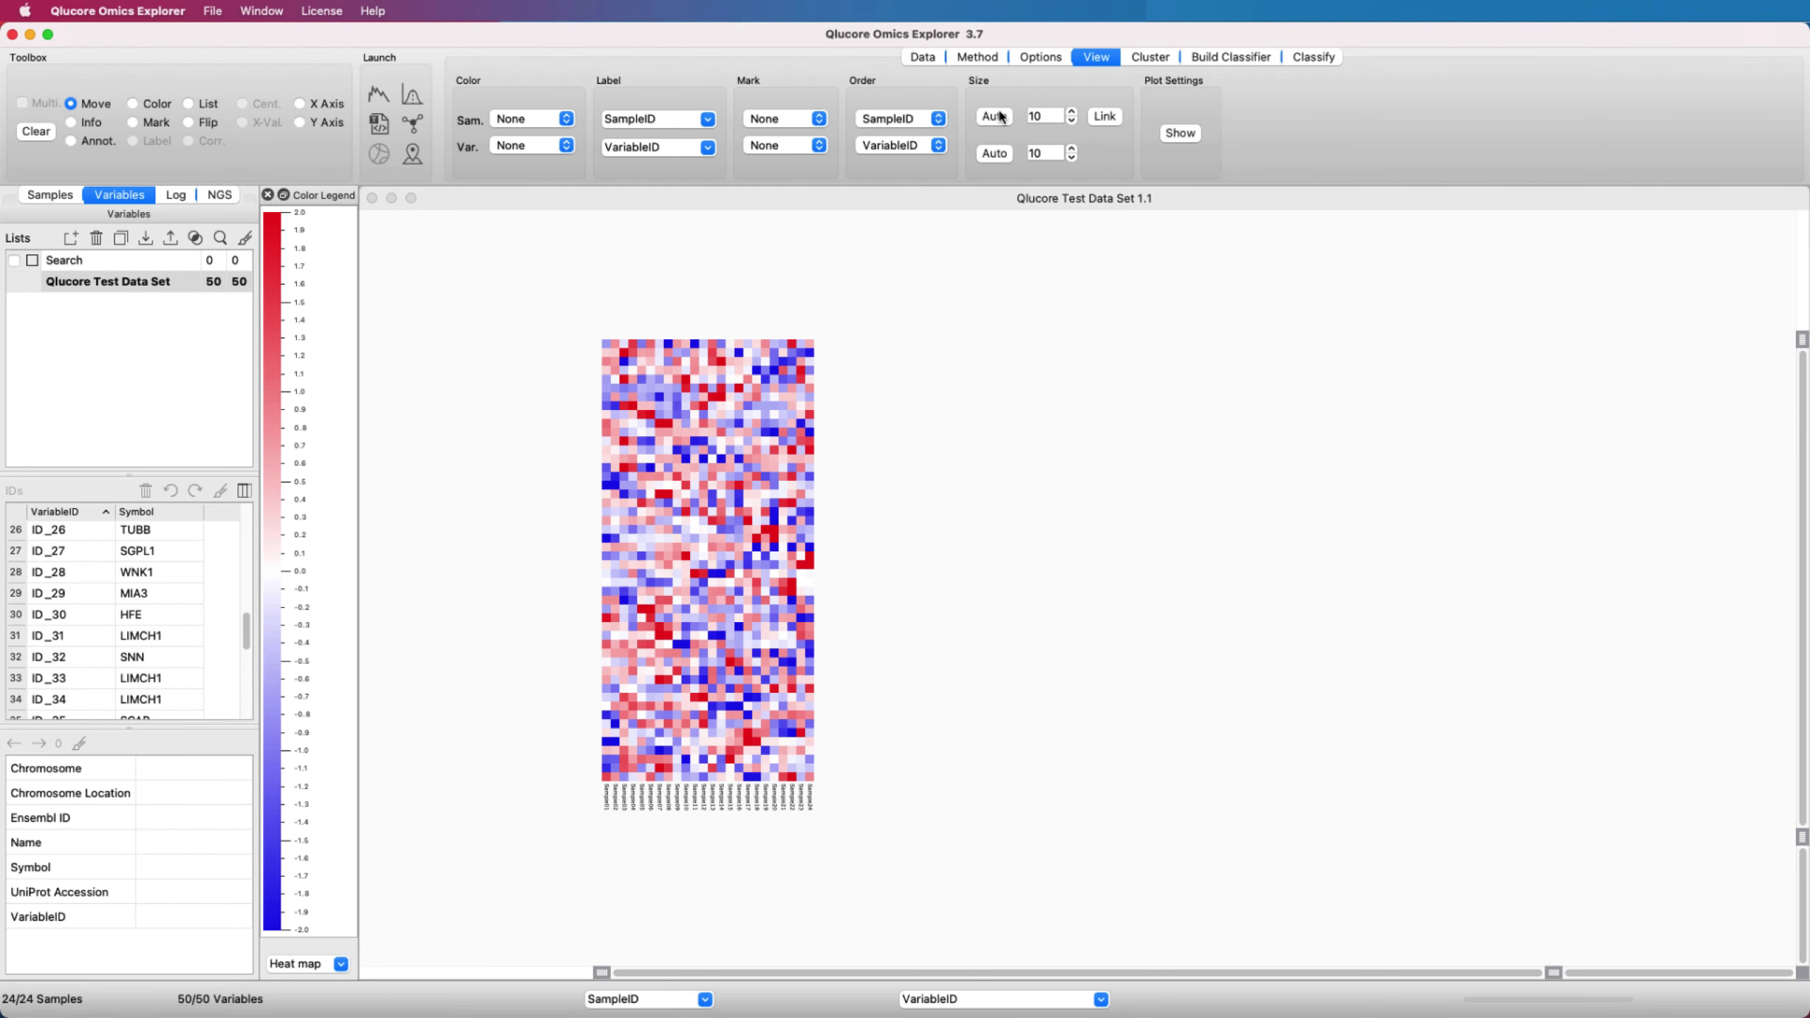
{"action": "left_click", "coordinate": [998, 116]}
{"action": "left_click", "coordinate": [999, 155]}
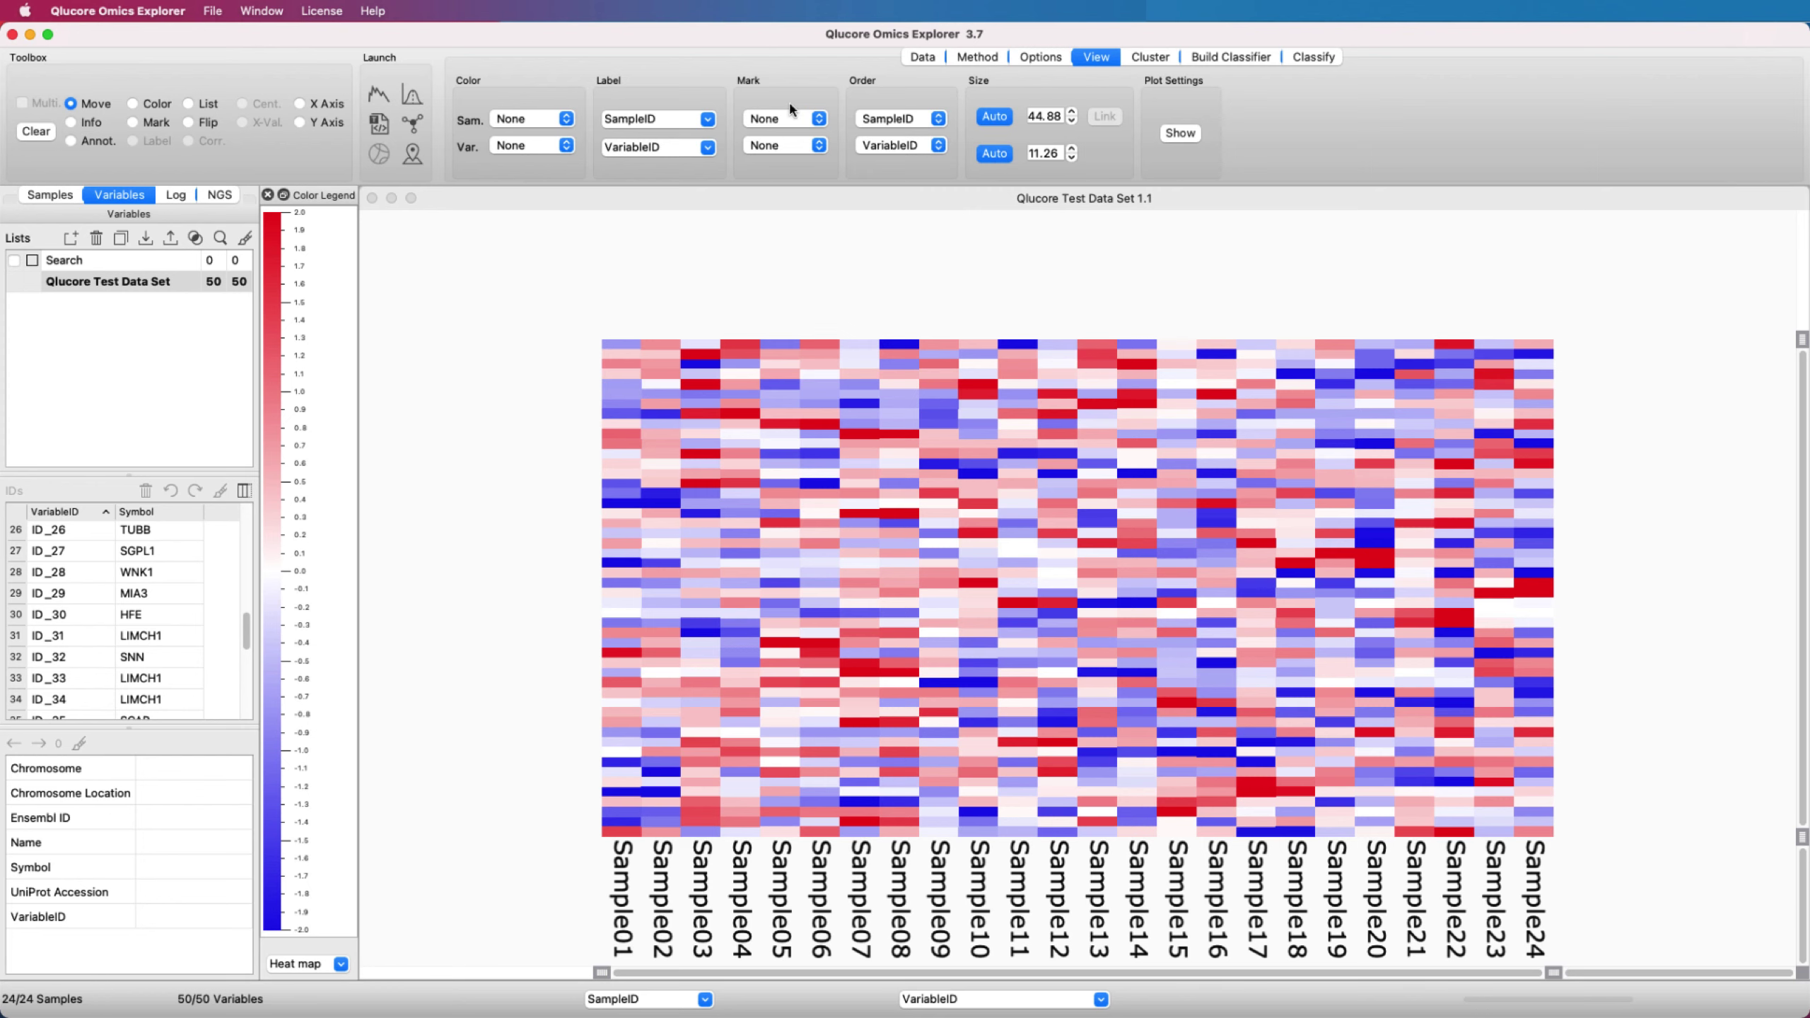
Step: Label the heat map's variables by Symbol and order both samples and variables by hierarchical clustering
{"action": "left_click", "coordinate": [706, 147]}
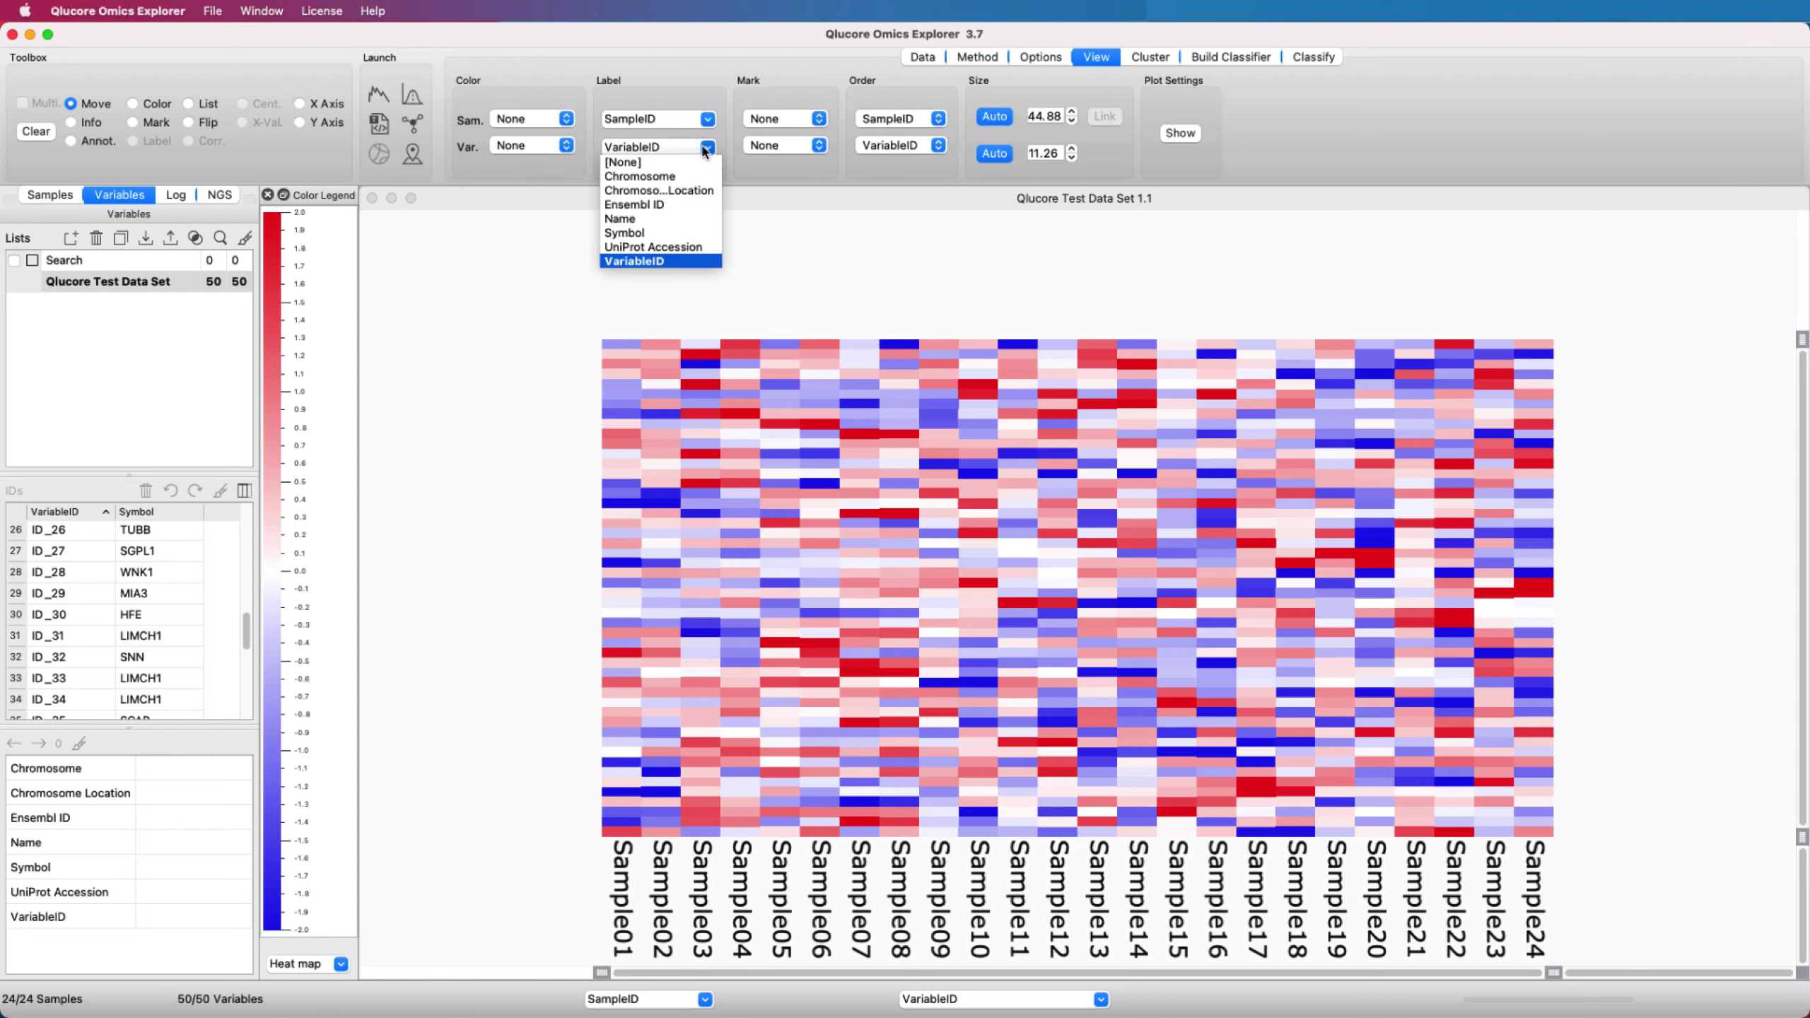
{"action": "left_click", "coordinate": [691, 232]}
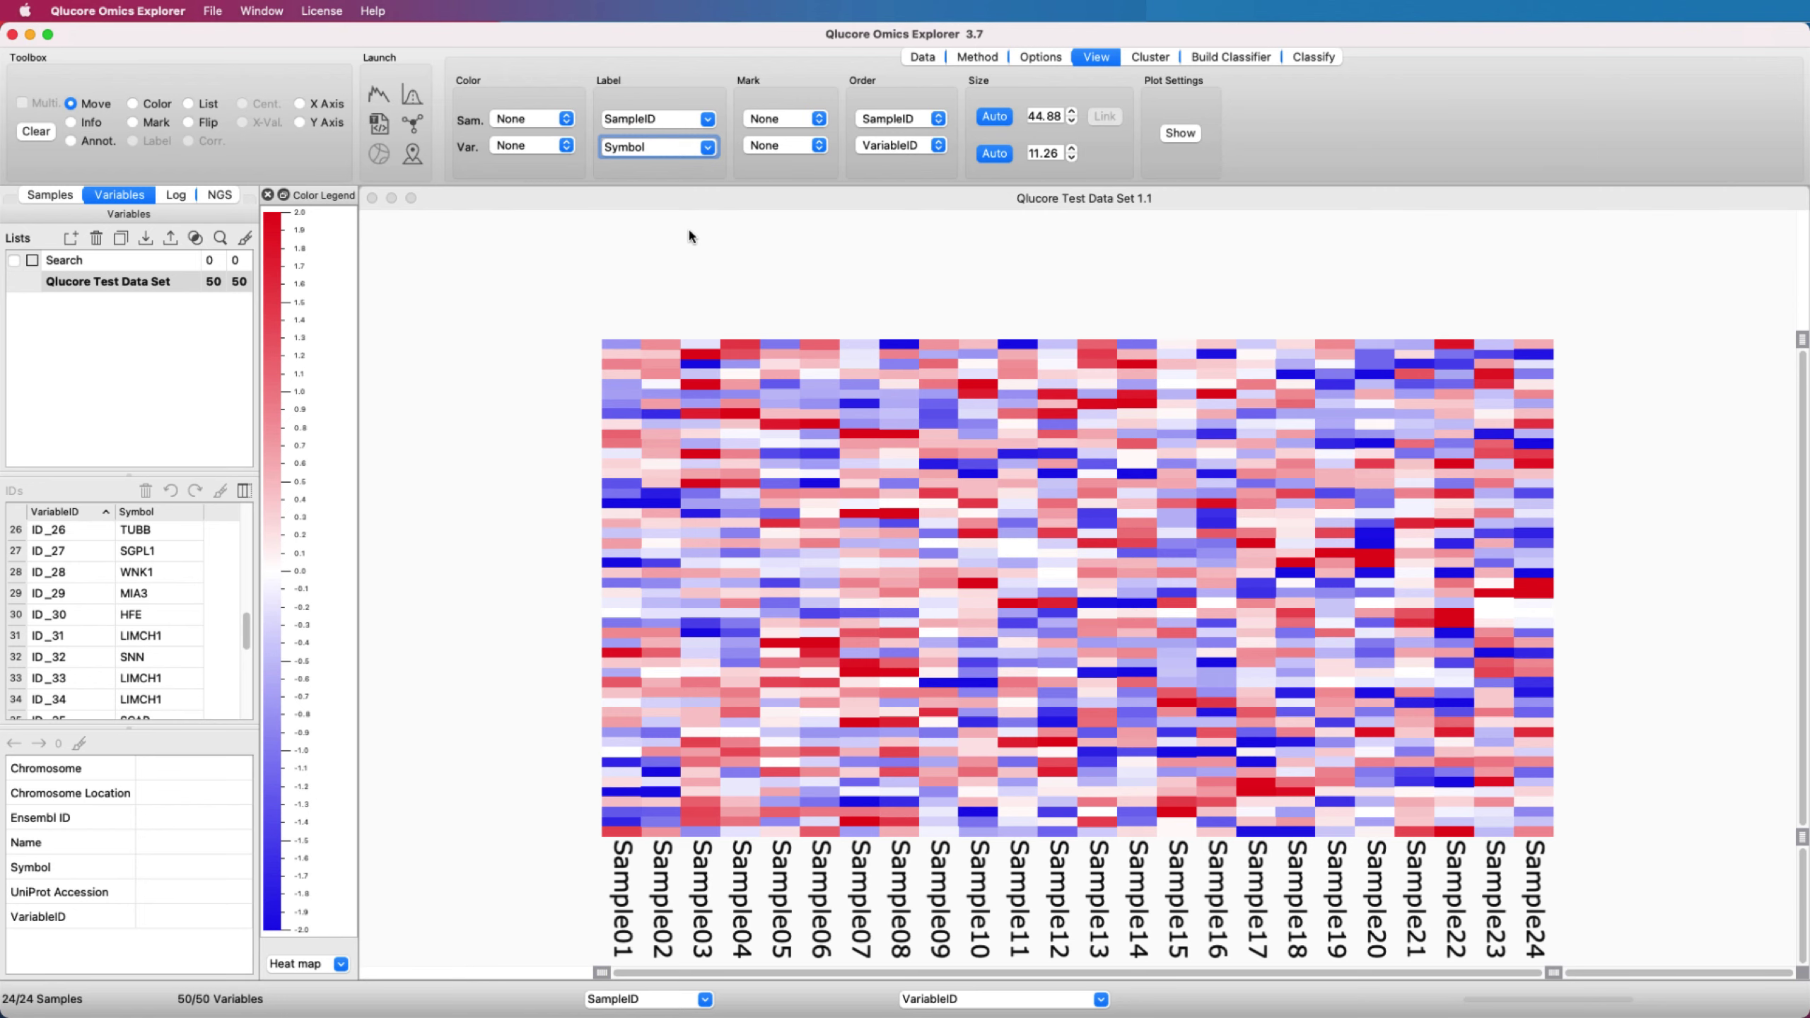
{"action": "left_click", "coordinate": [936, 117]}
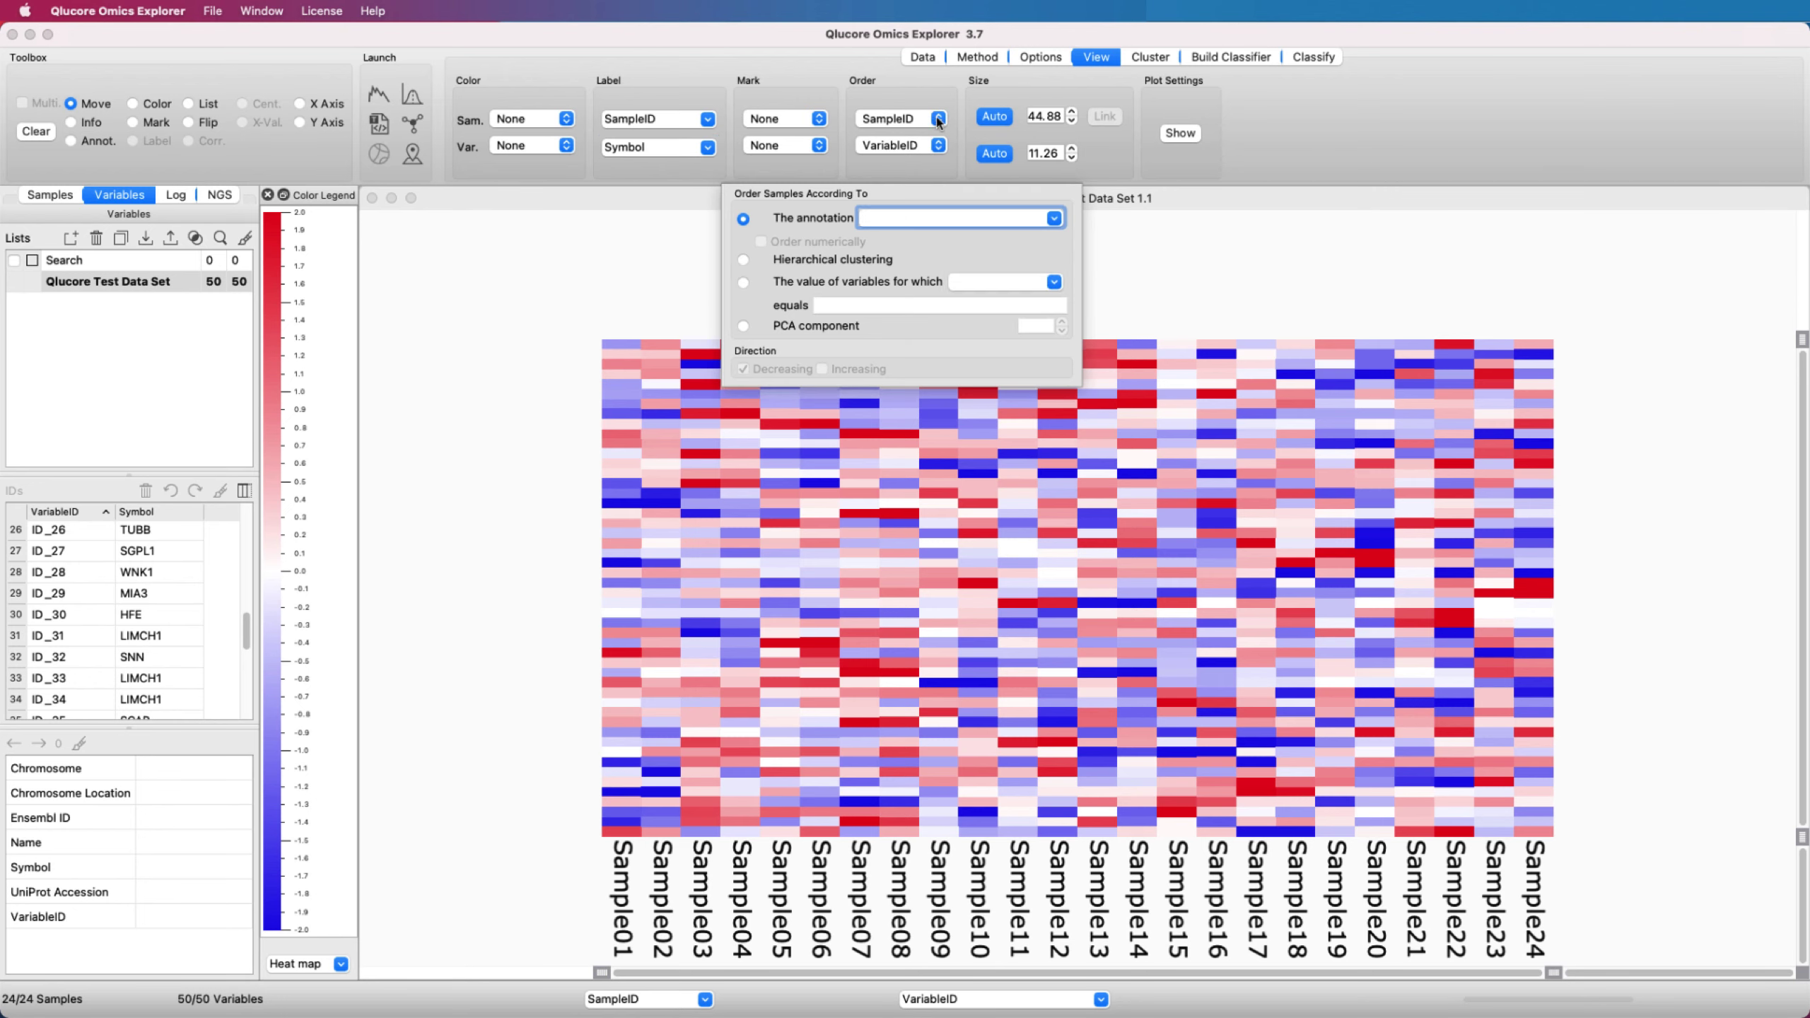
{"action": "left_click", "coordinate": [773, 257]}
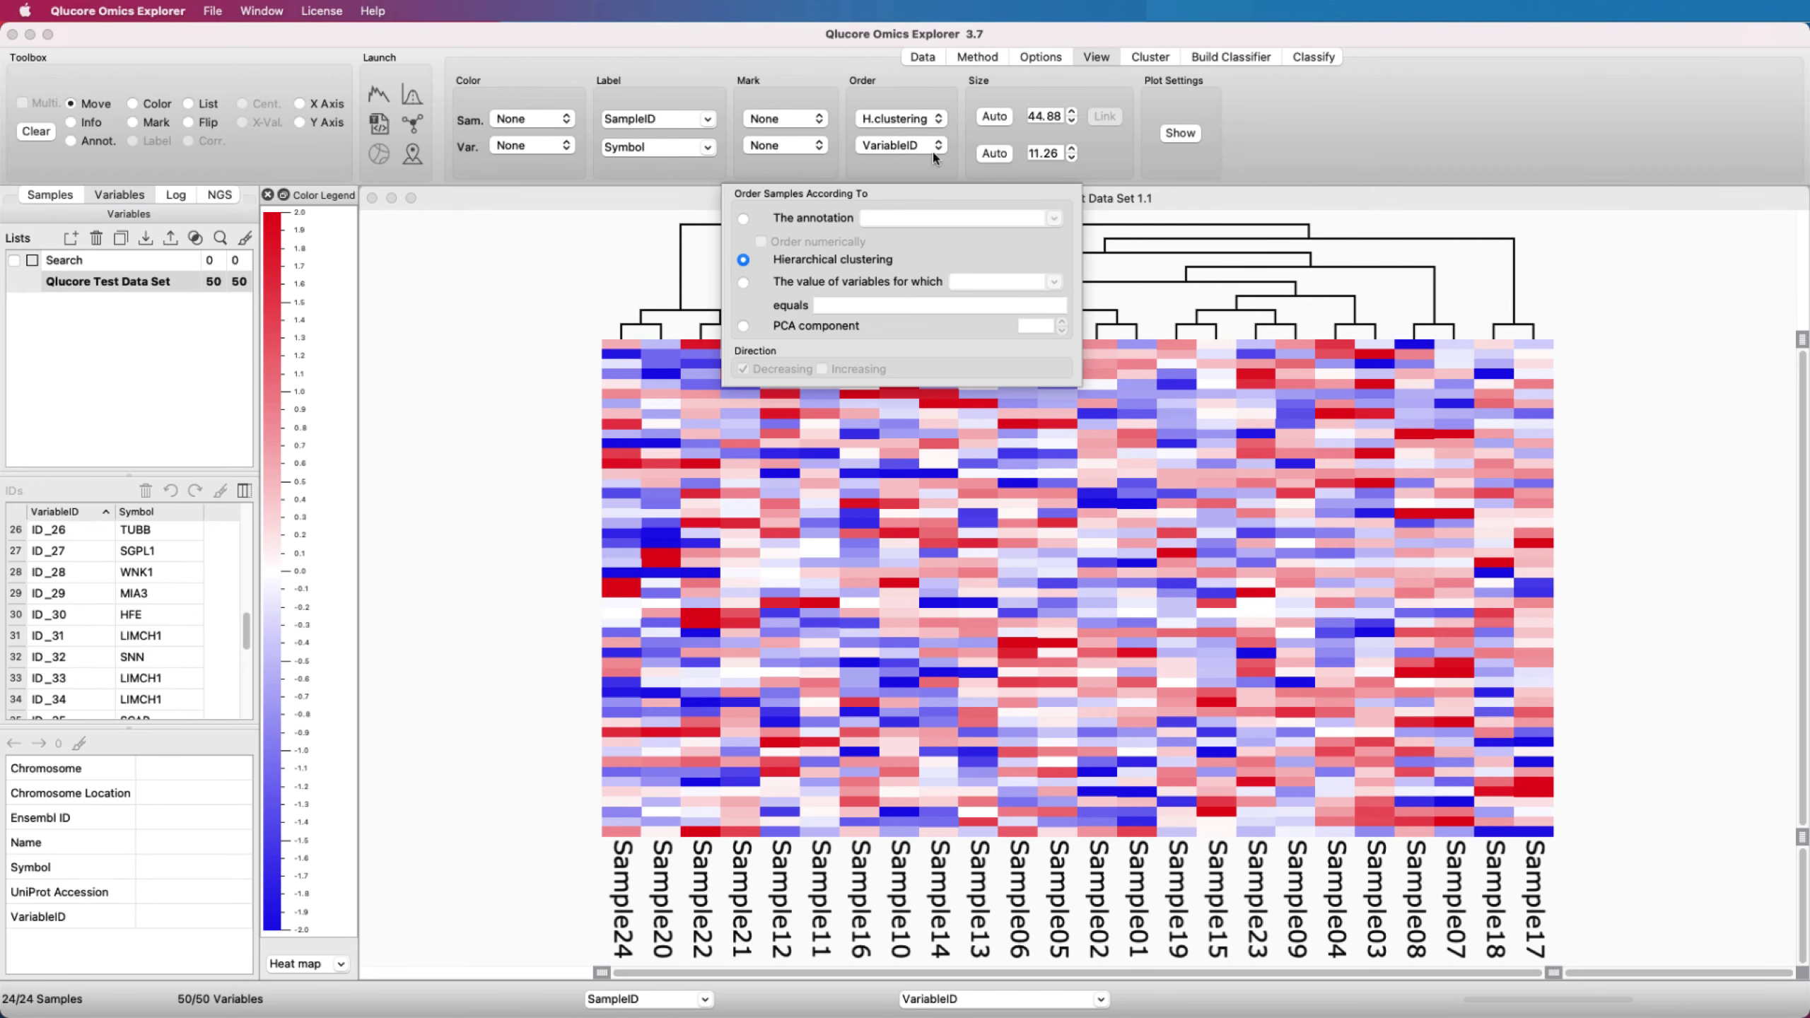
{"action": "left_click", "coordinate": [932, 150]}
{"action": "left_click", "coordinate": [919, 146]}
{"action": "left_click", "coordinate": [790, 259]}
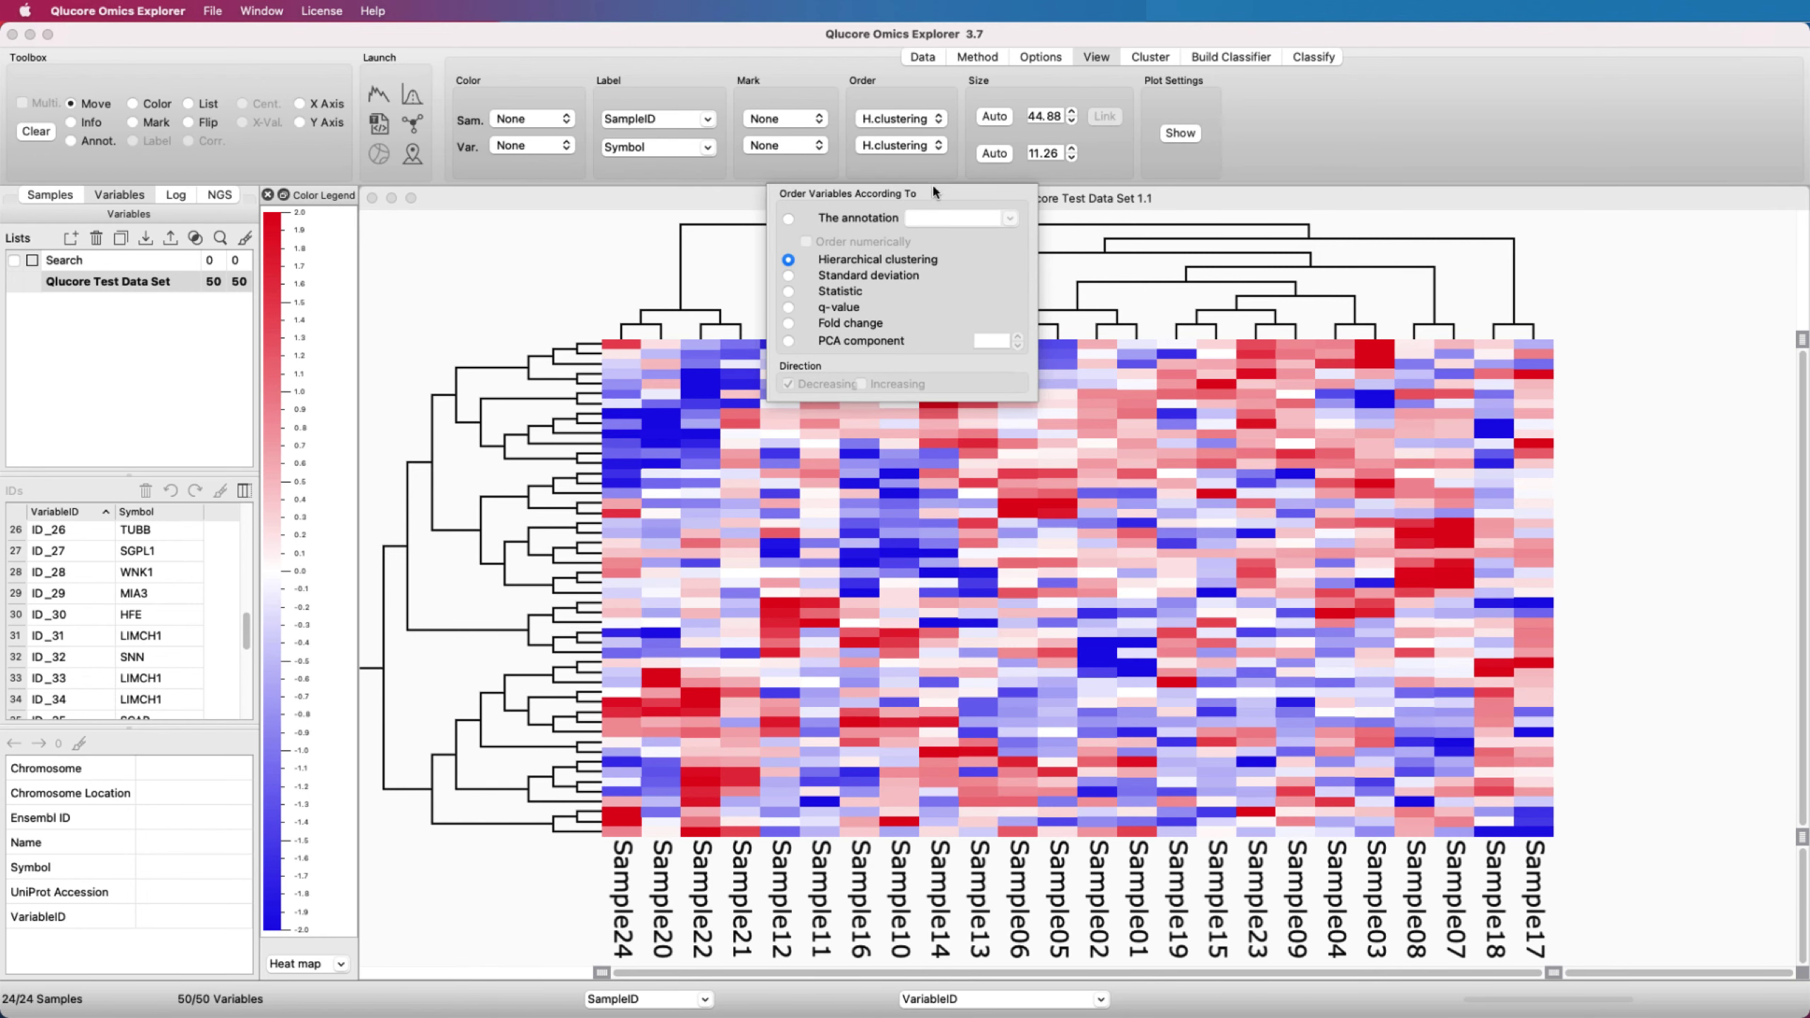
{"action": "left_click", "coordinate": [951, 177]}
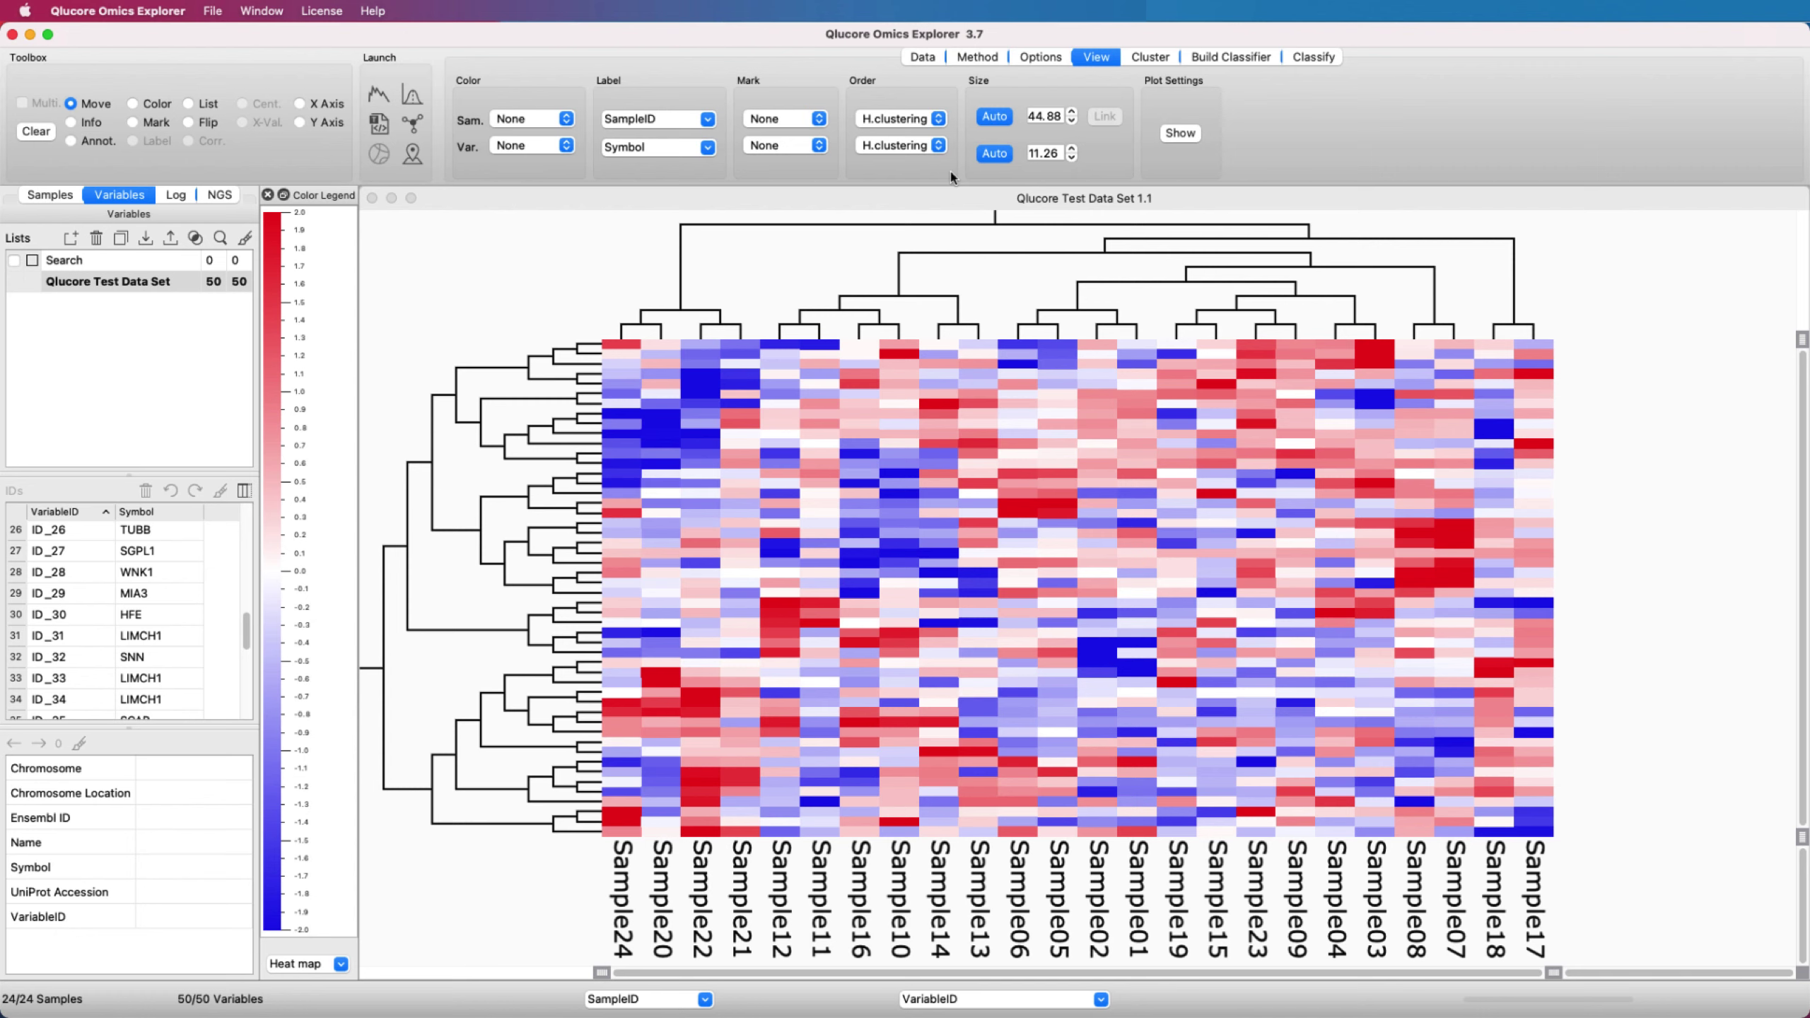
Step: Color the heat map's samples by the Treatment annotation and its variables by standard deviation
{"action": "left_click", "coordinate": [565, 120]}
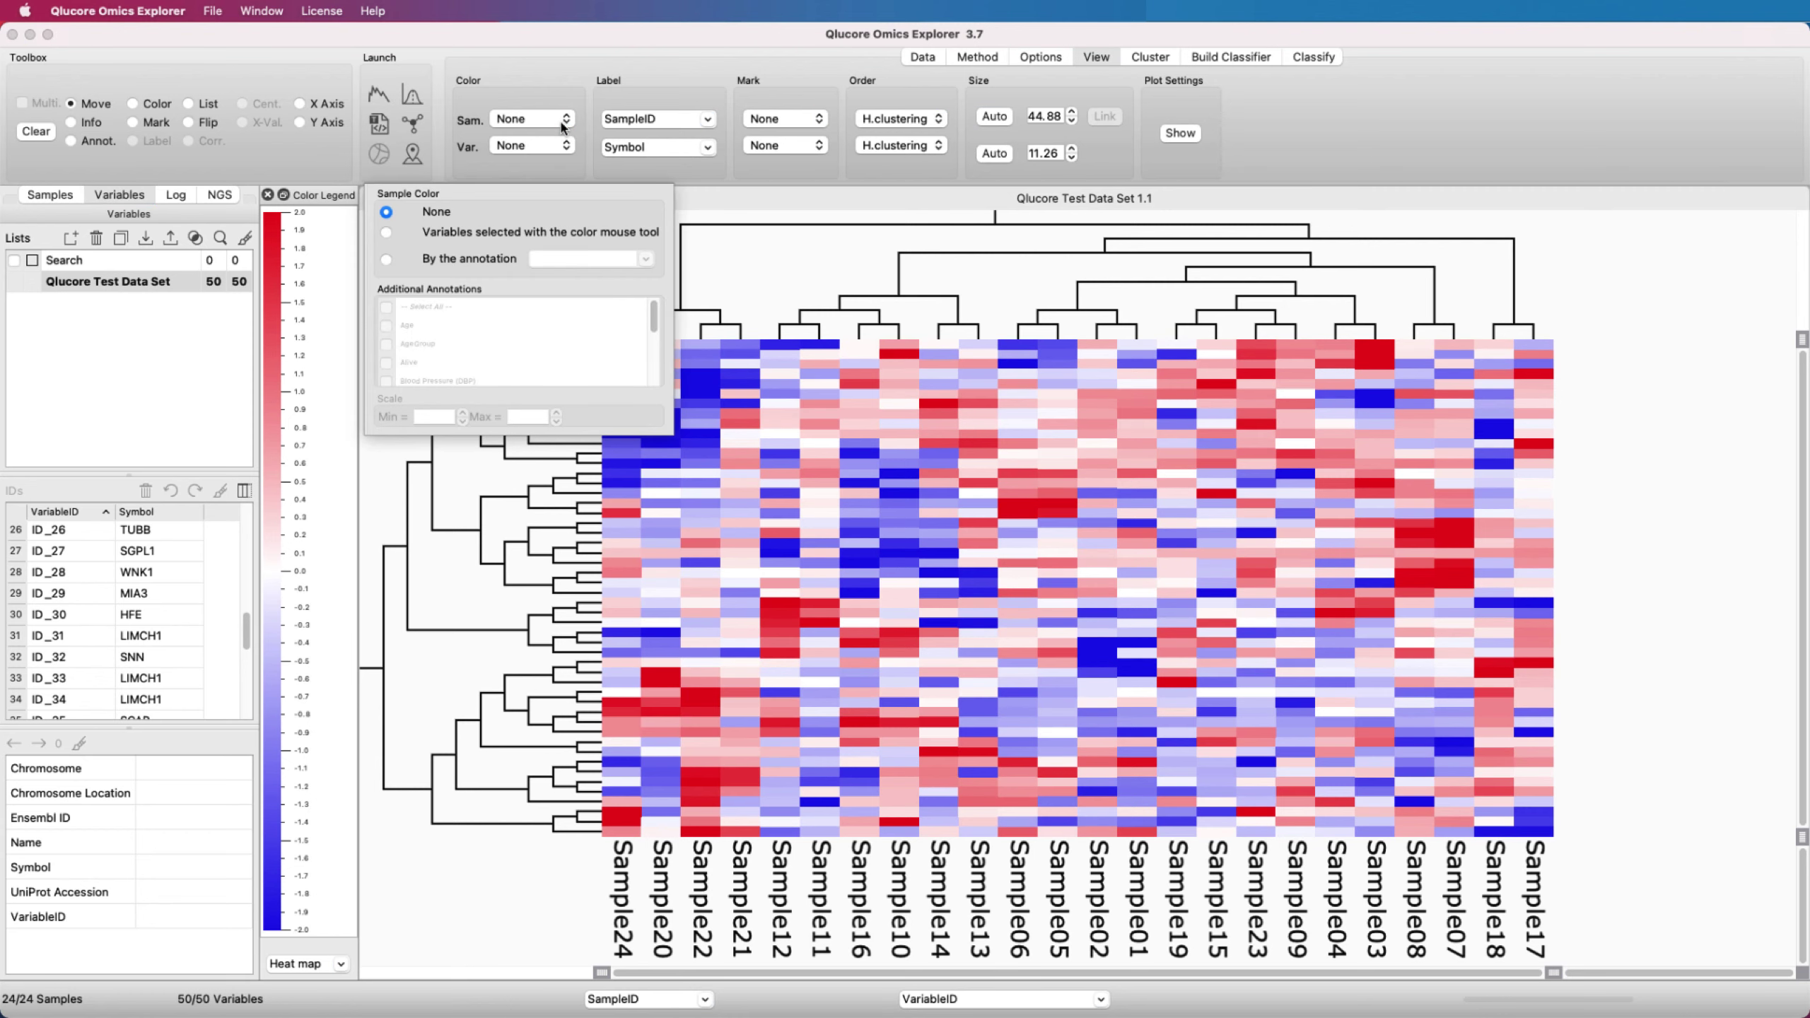
{"action": "left_click", "coordinate": [386, 260]}
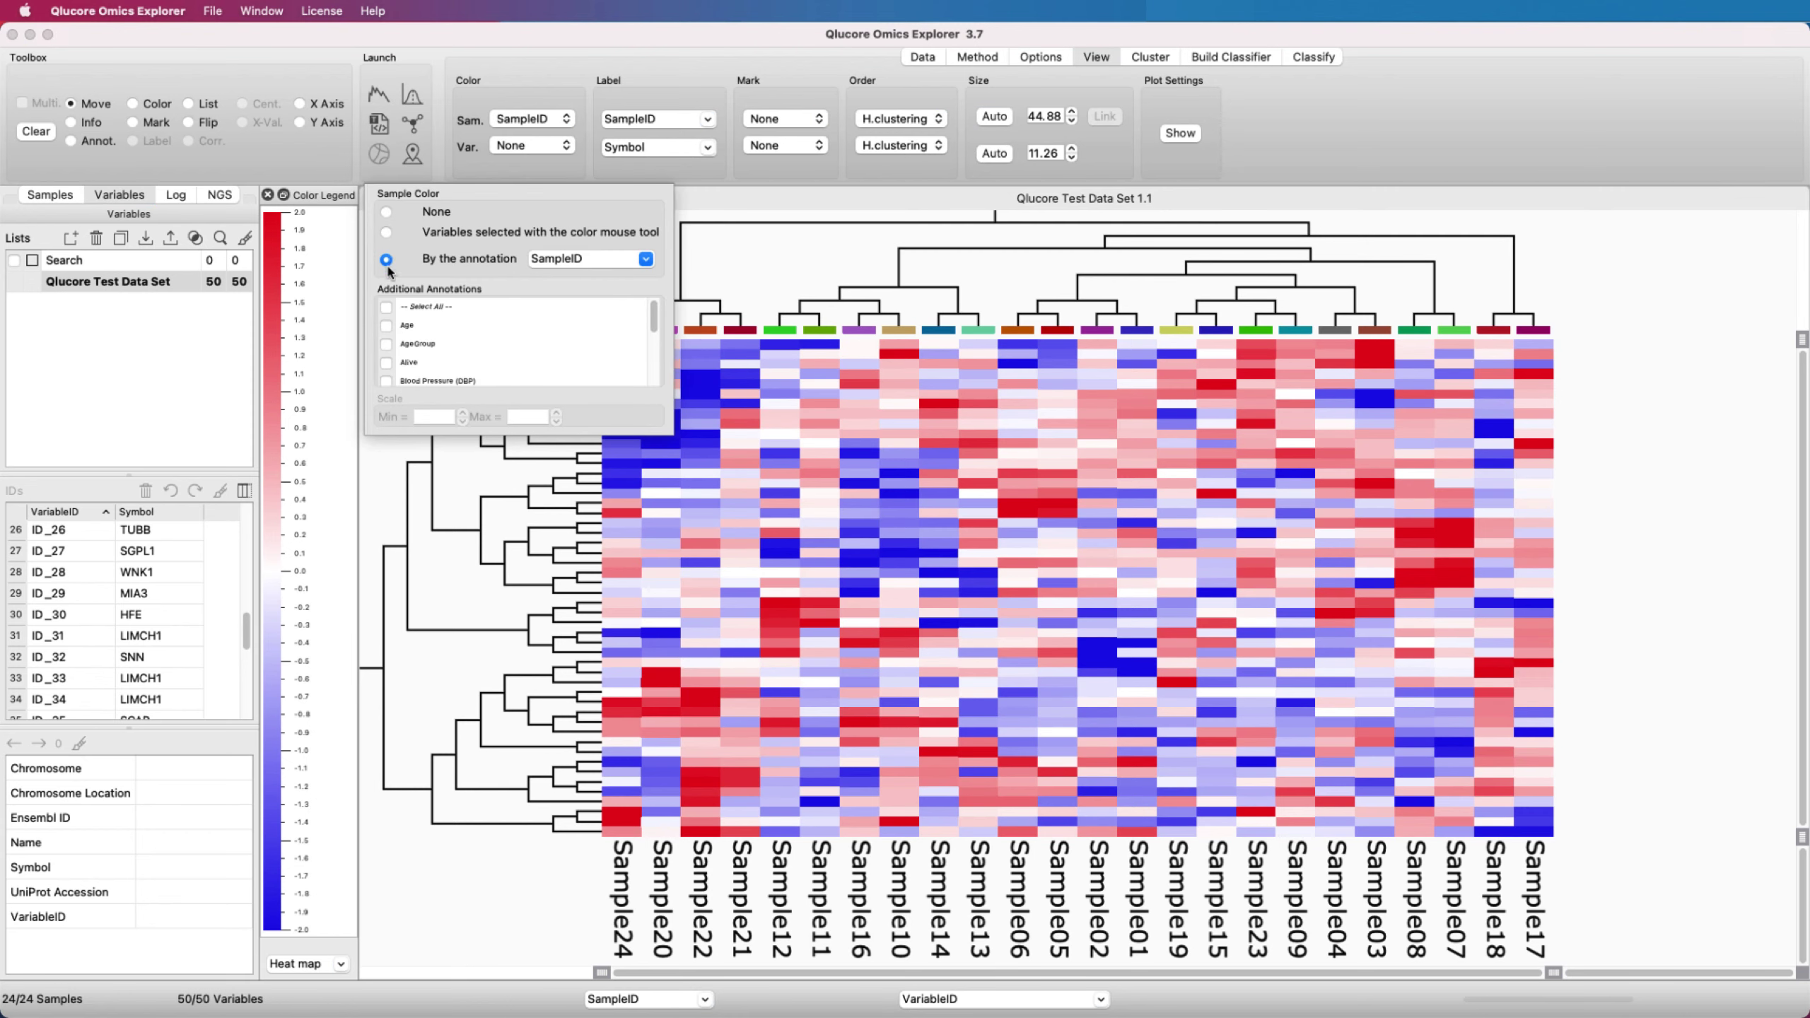
{"action": "left_click", "coordinate": [387, 307]}
{"action": "left_click", "coordinate": [386, 308]}
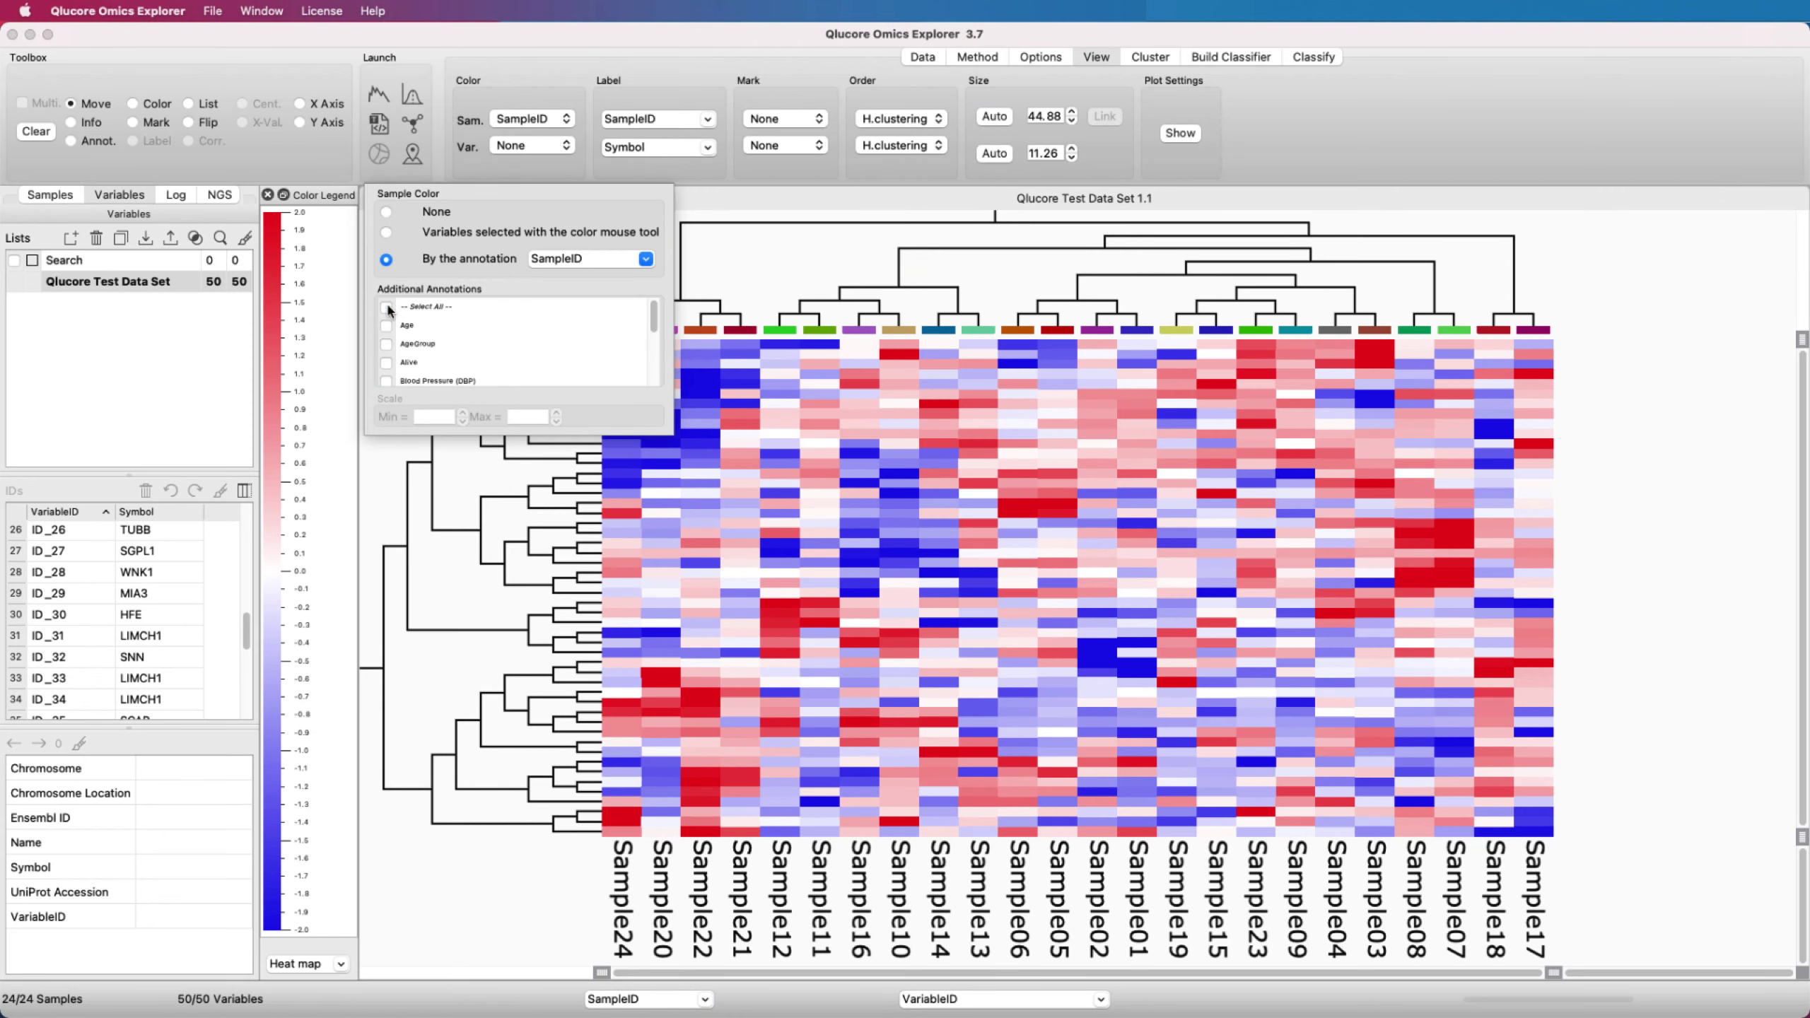
{"action": "left_click", "coordinate": [645, 258]}
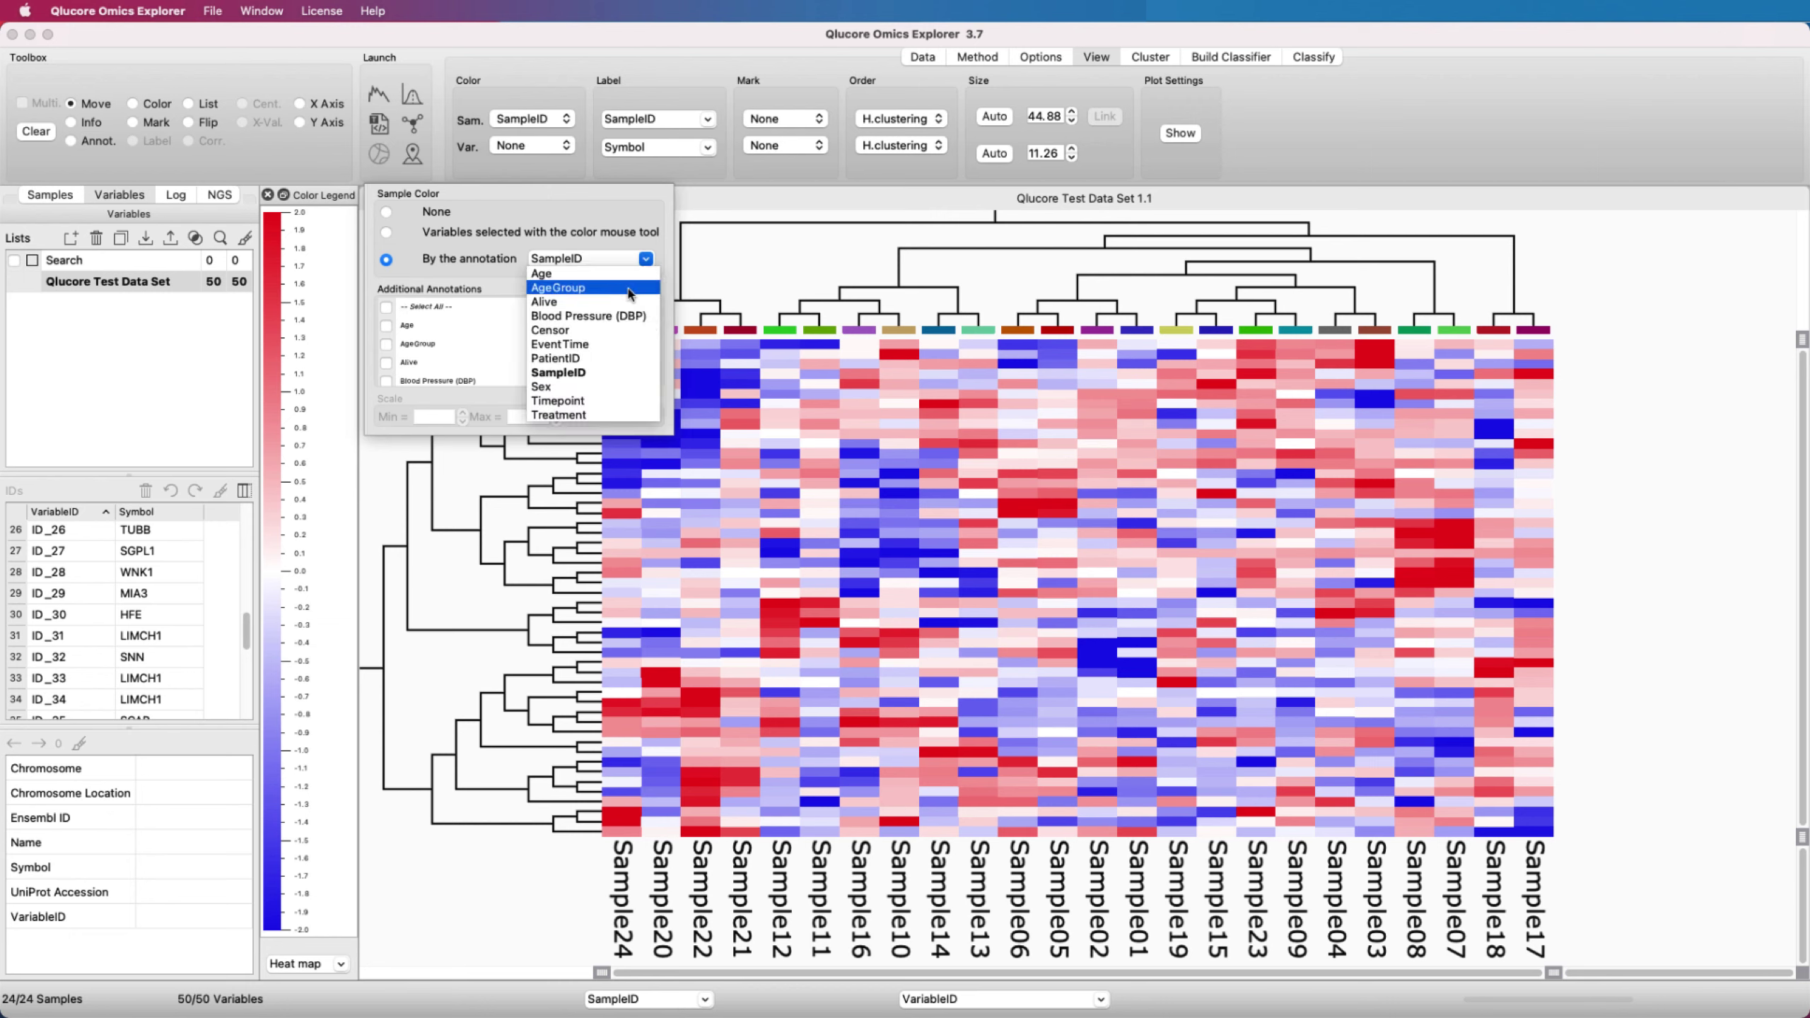
{"action": "left_click", "coordinate": [589, 415]}
{"action": "left_click", "coordinate": [564, 148]}
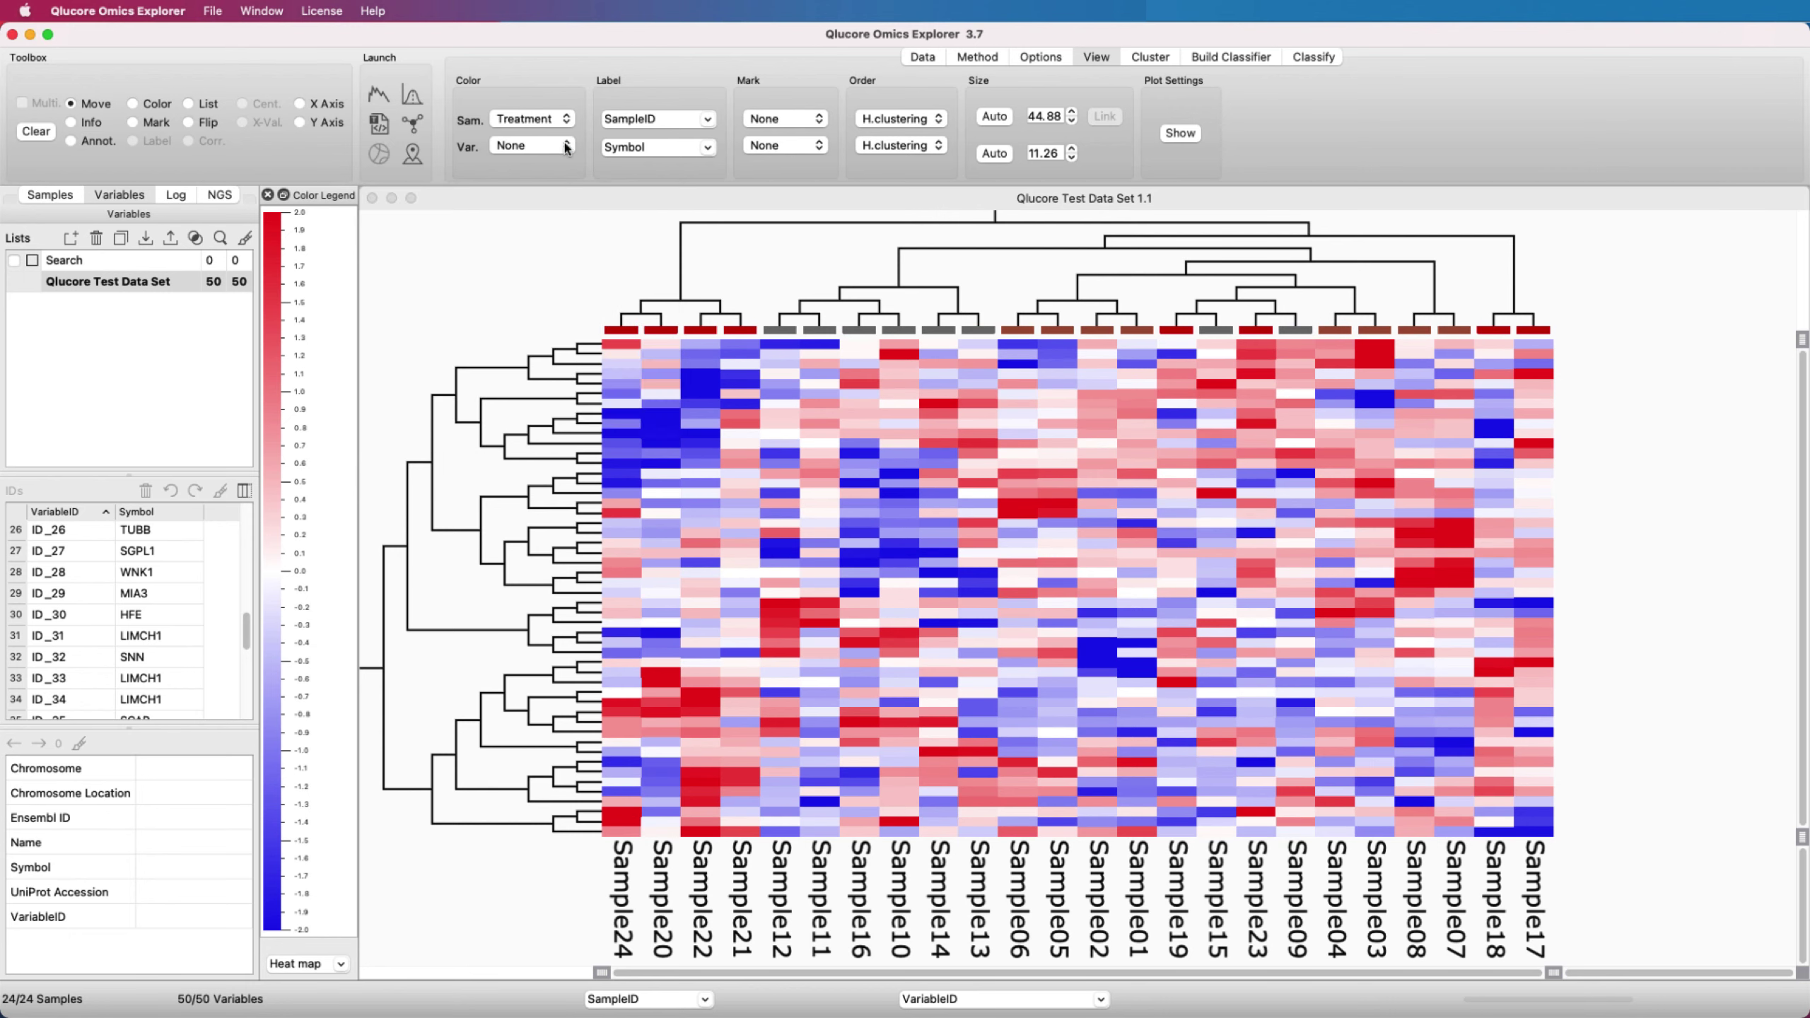
{"action": "left_click", "coordinate": [392, 251]}
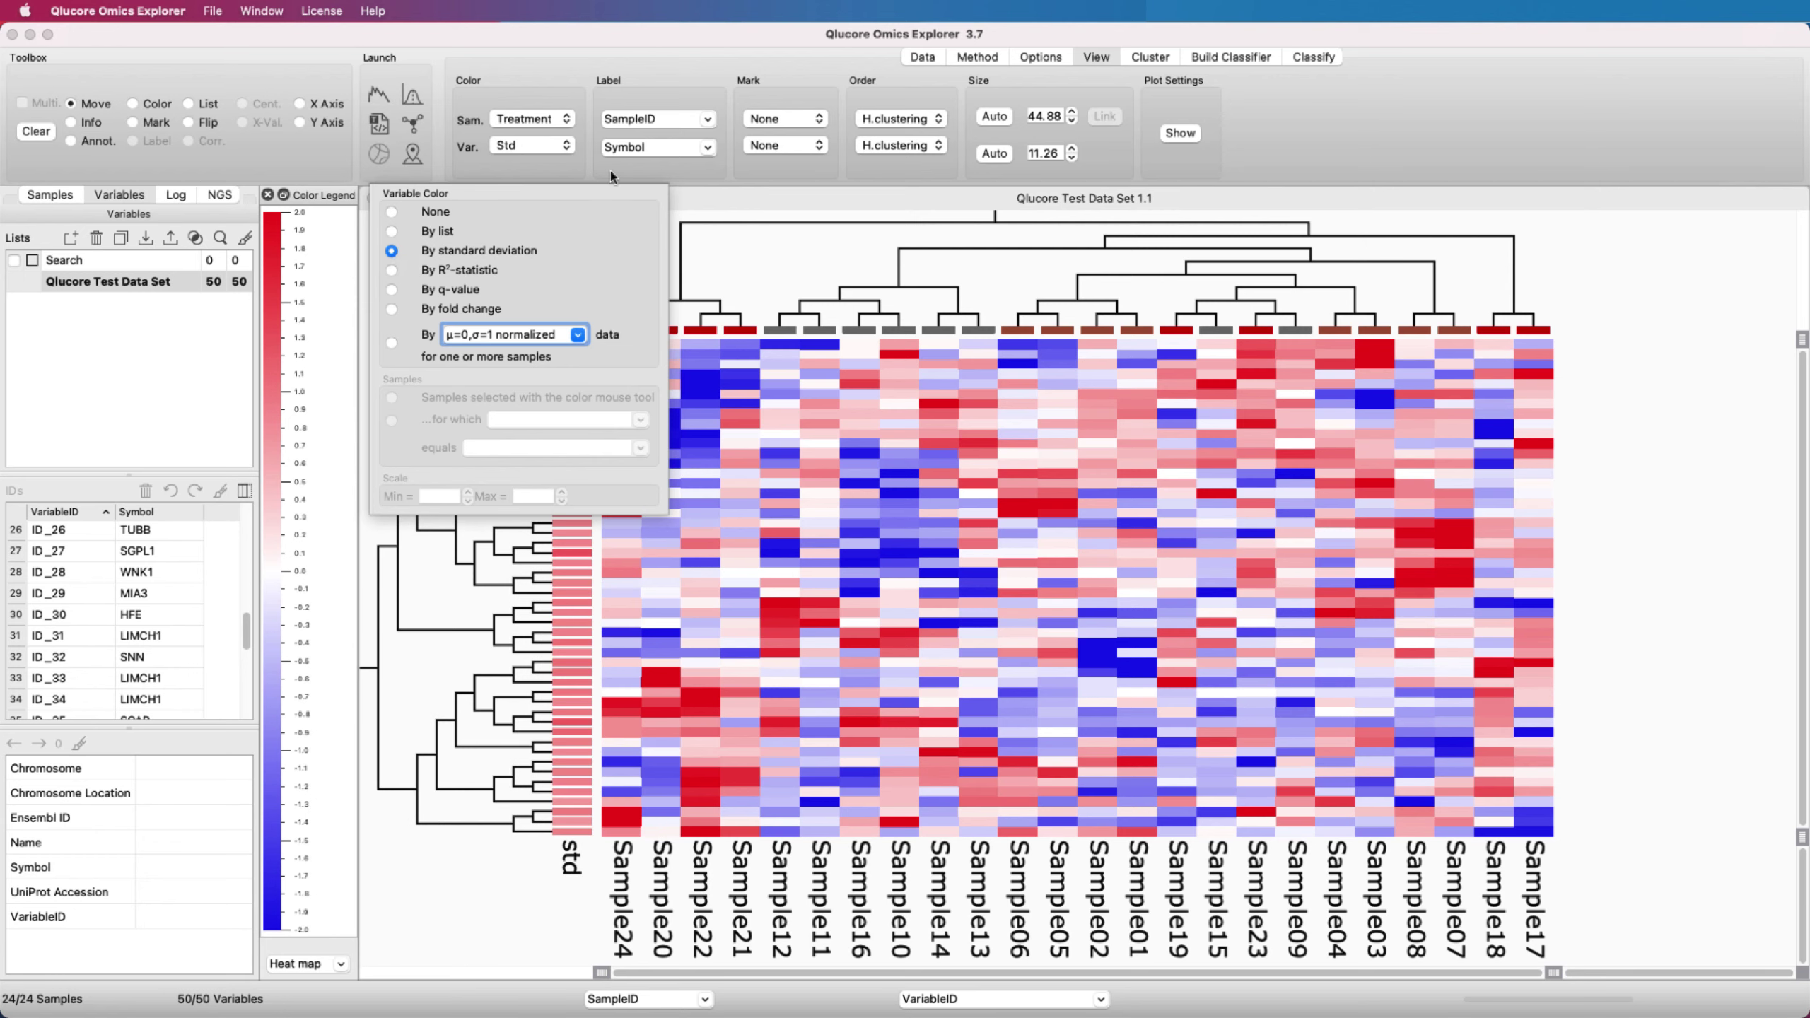
Step: Review the heat map's plot settings, including the color choices for the start of its three-color scale
{"action": "left_click", "coordinate": [768, 254]}
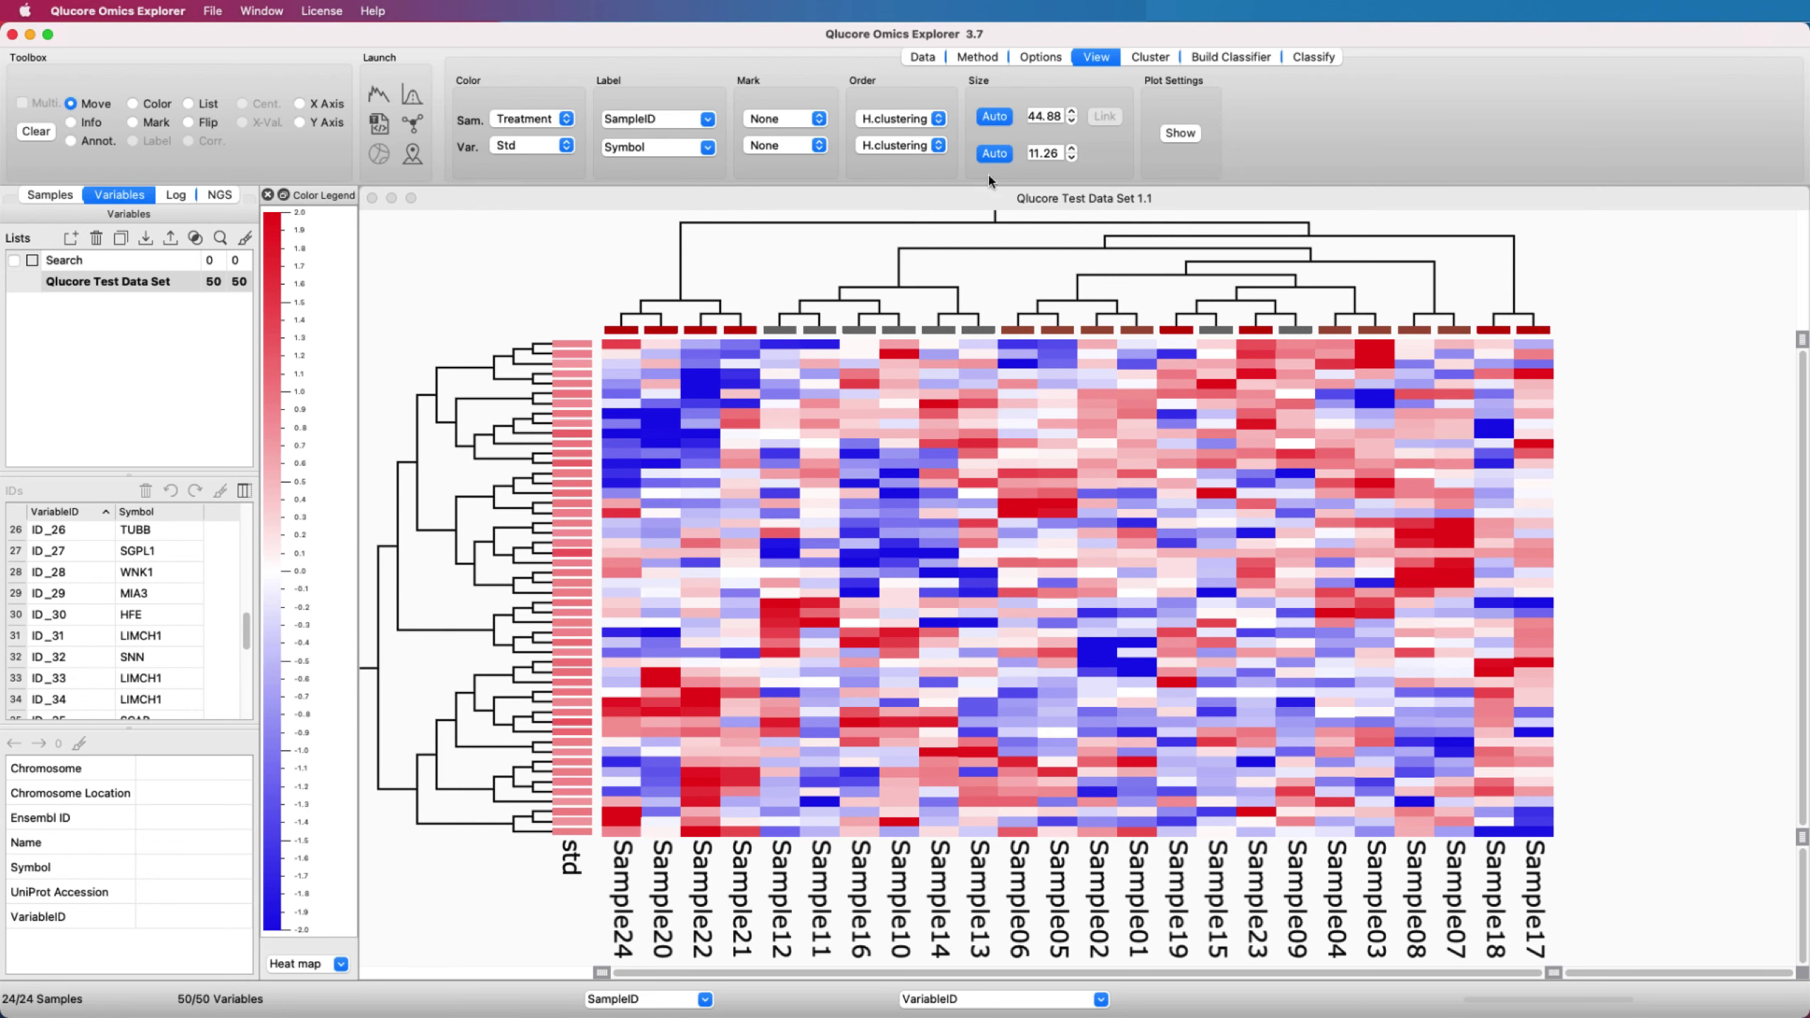
{"action": "left_click", "coordinate": [1169, 135]}
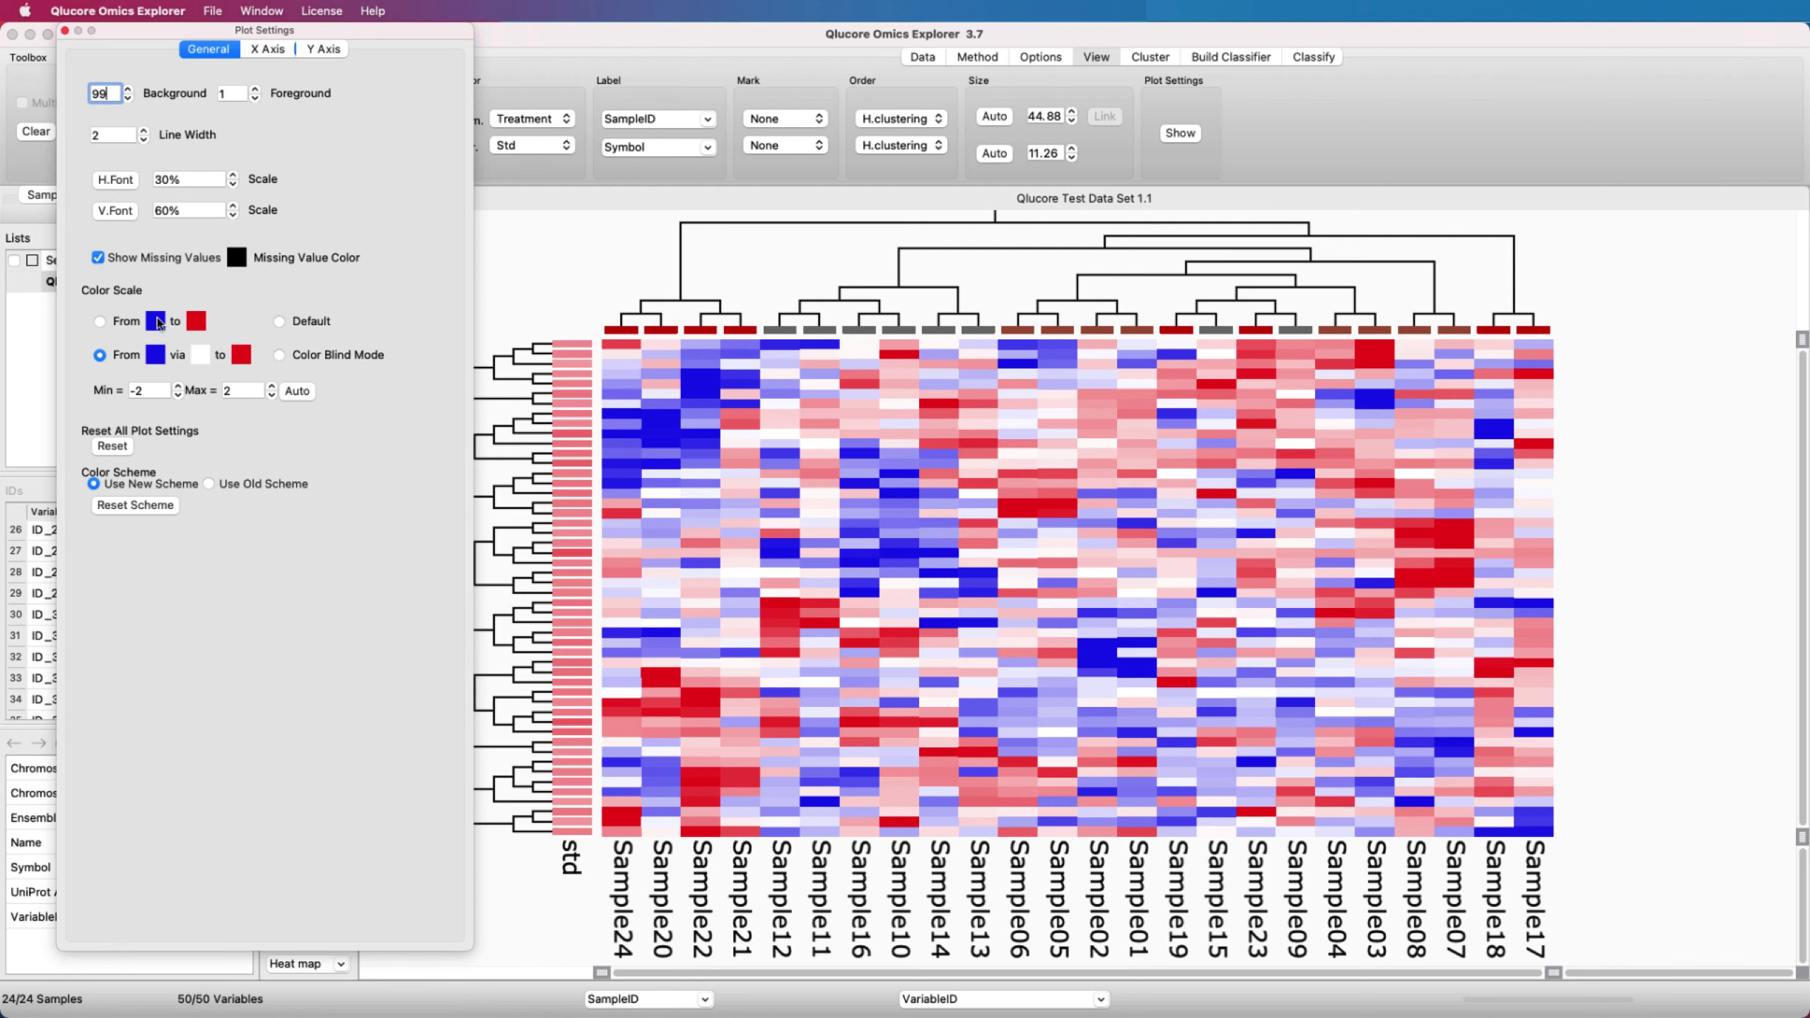
{"action": "left_click", "coordinate": [156, 360]}
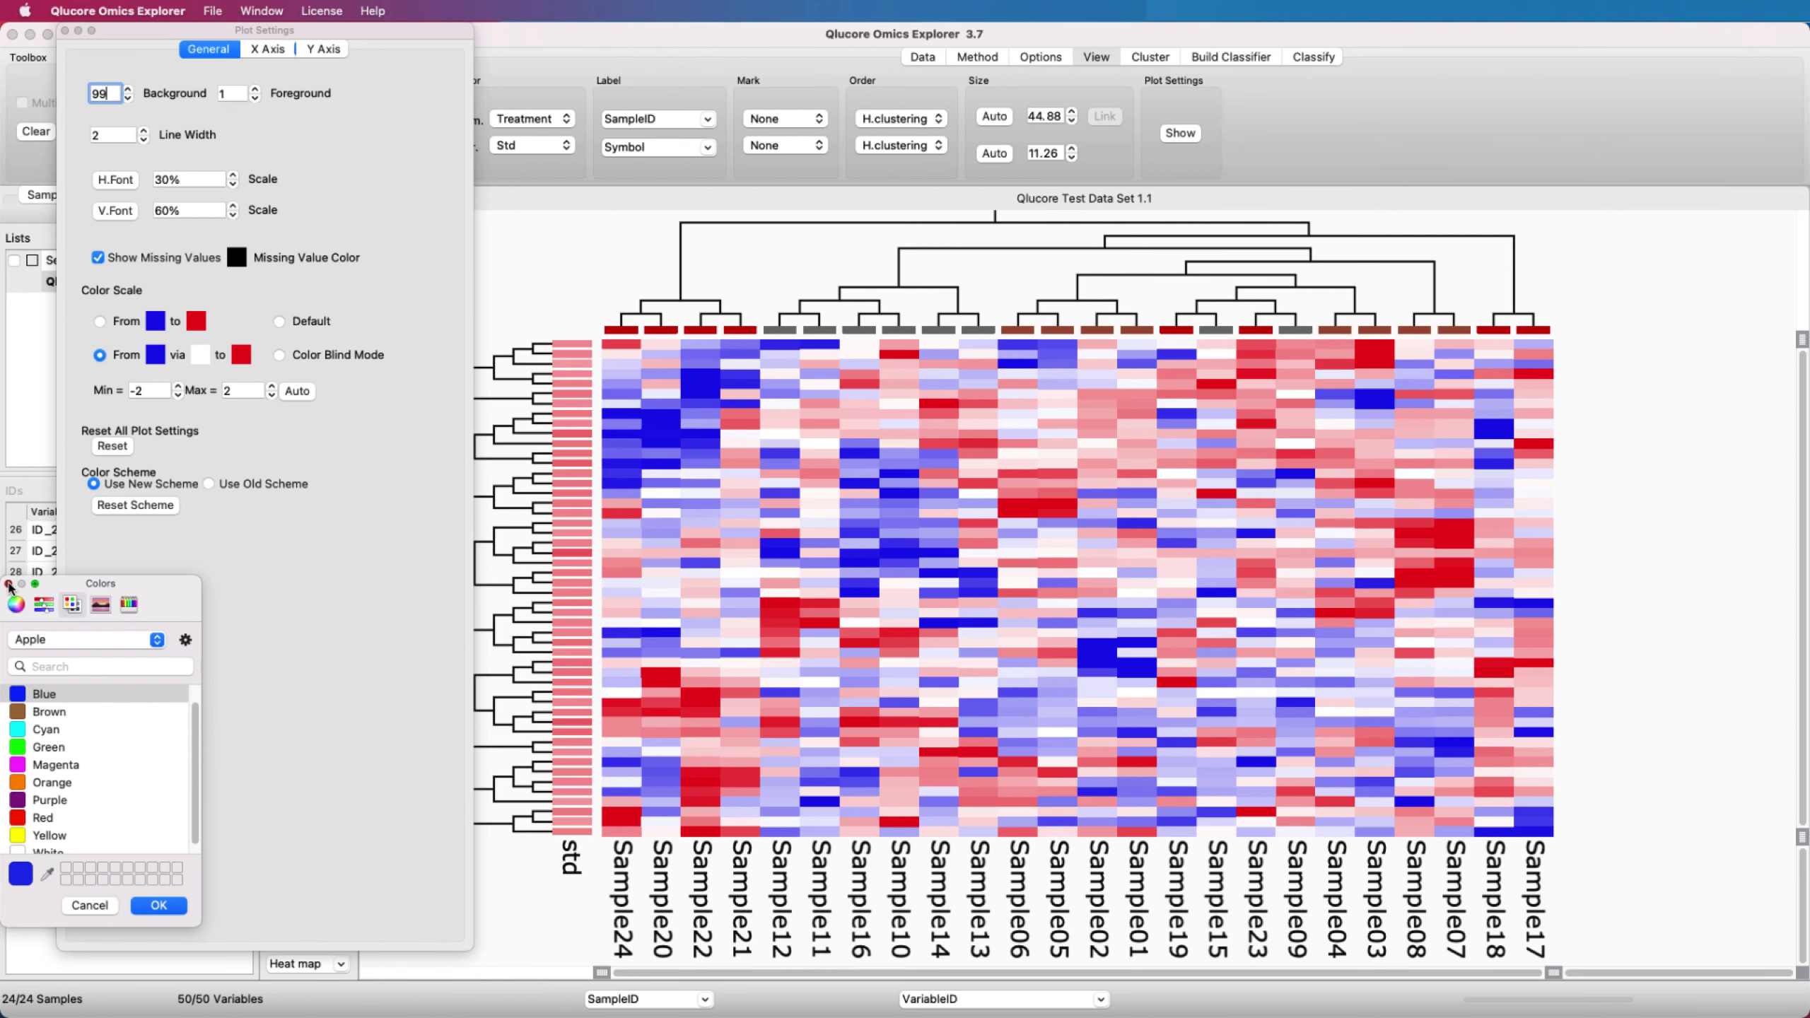
{"action": "left_click", "coordinate": [8, 584]}
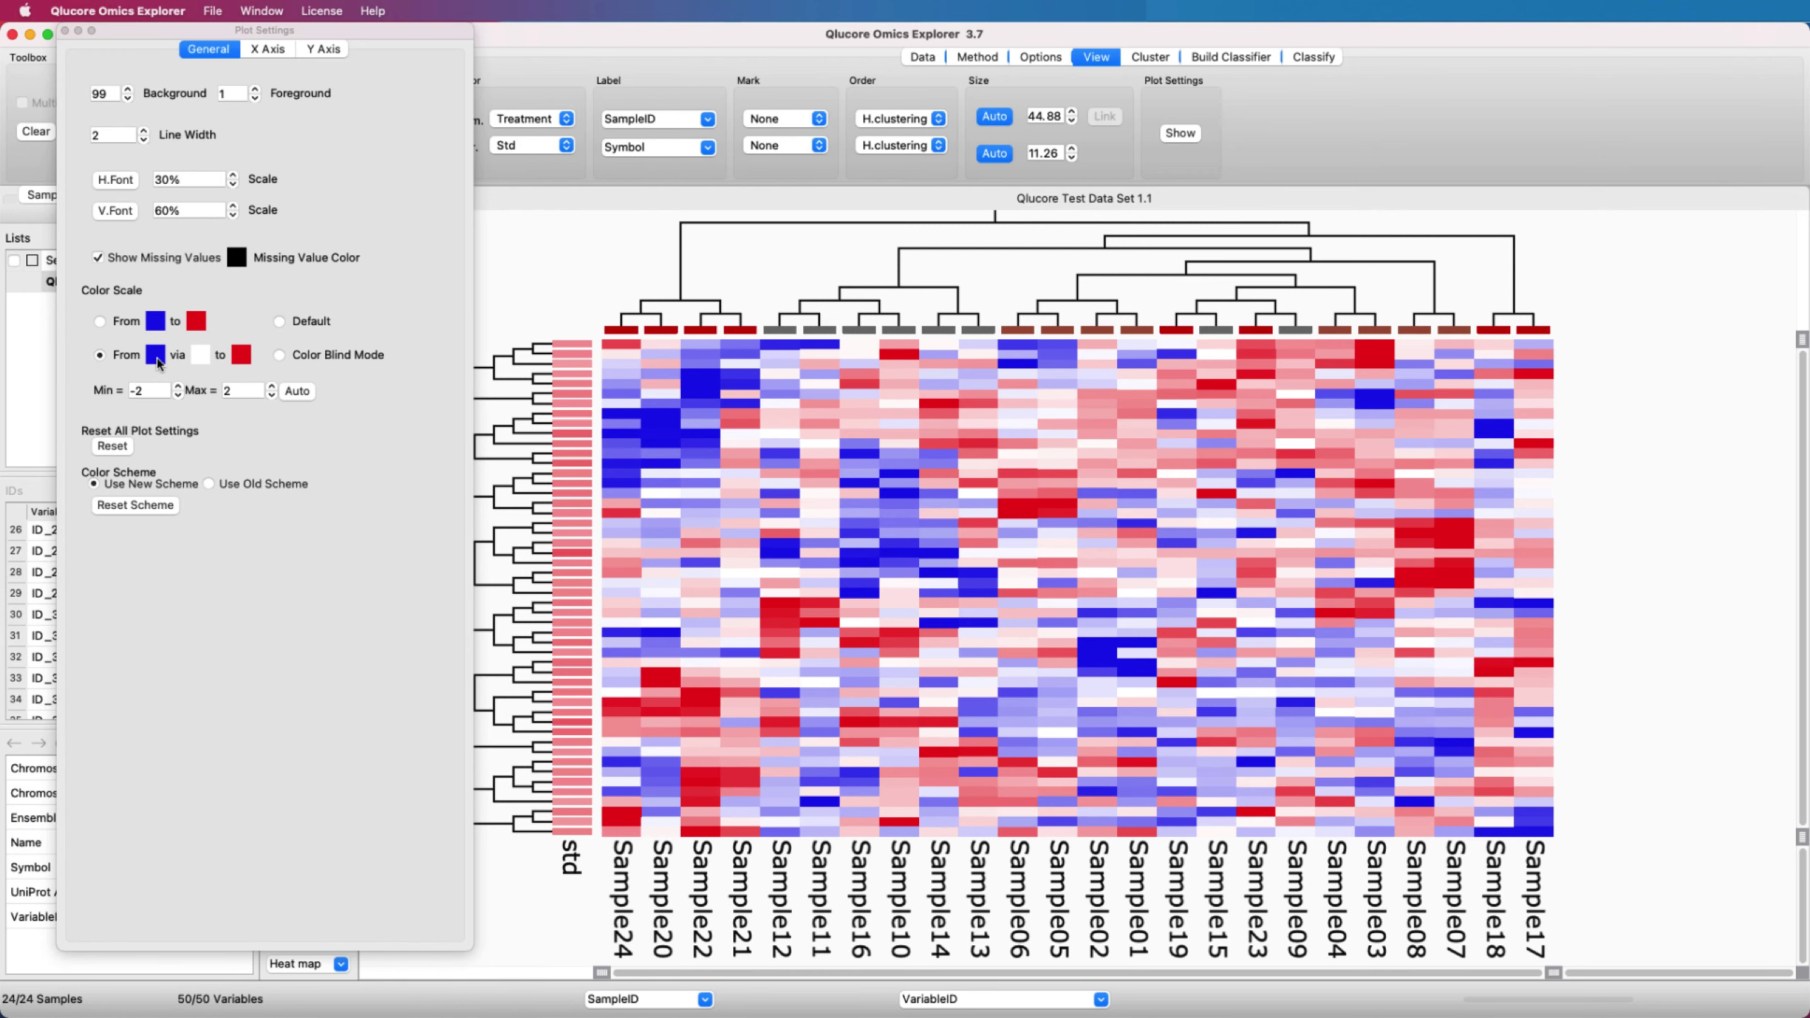
{"action": "left_click", "coordinate": [62, 45]}
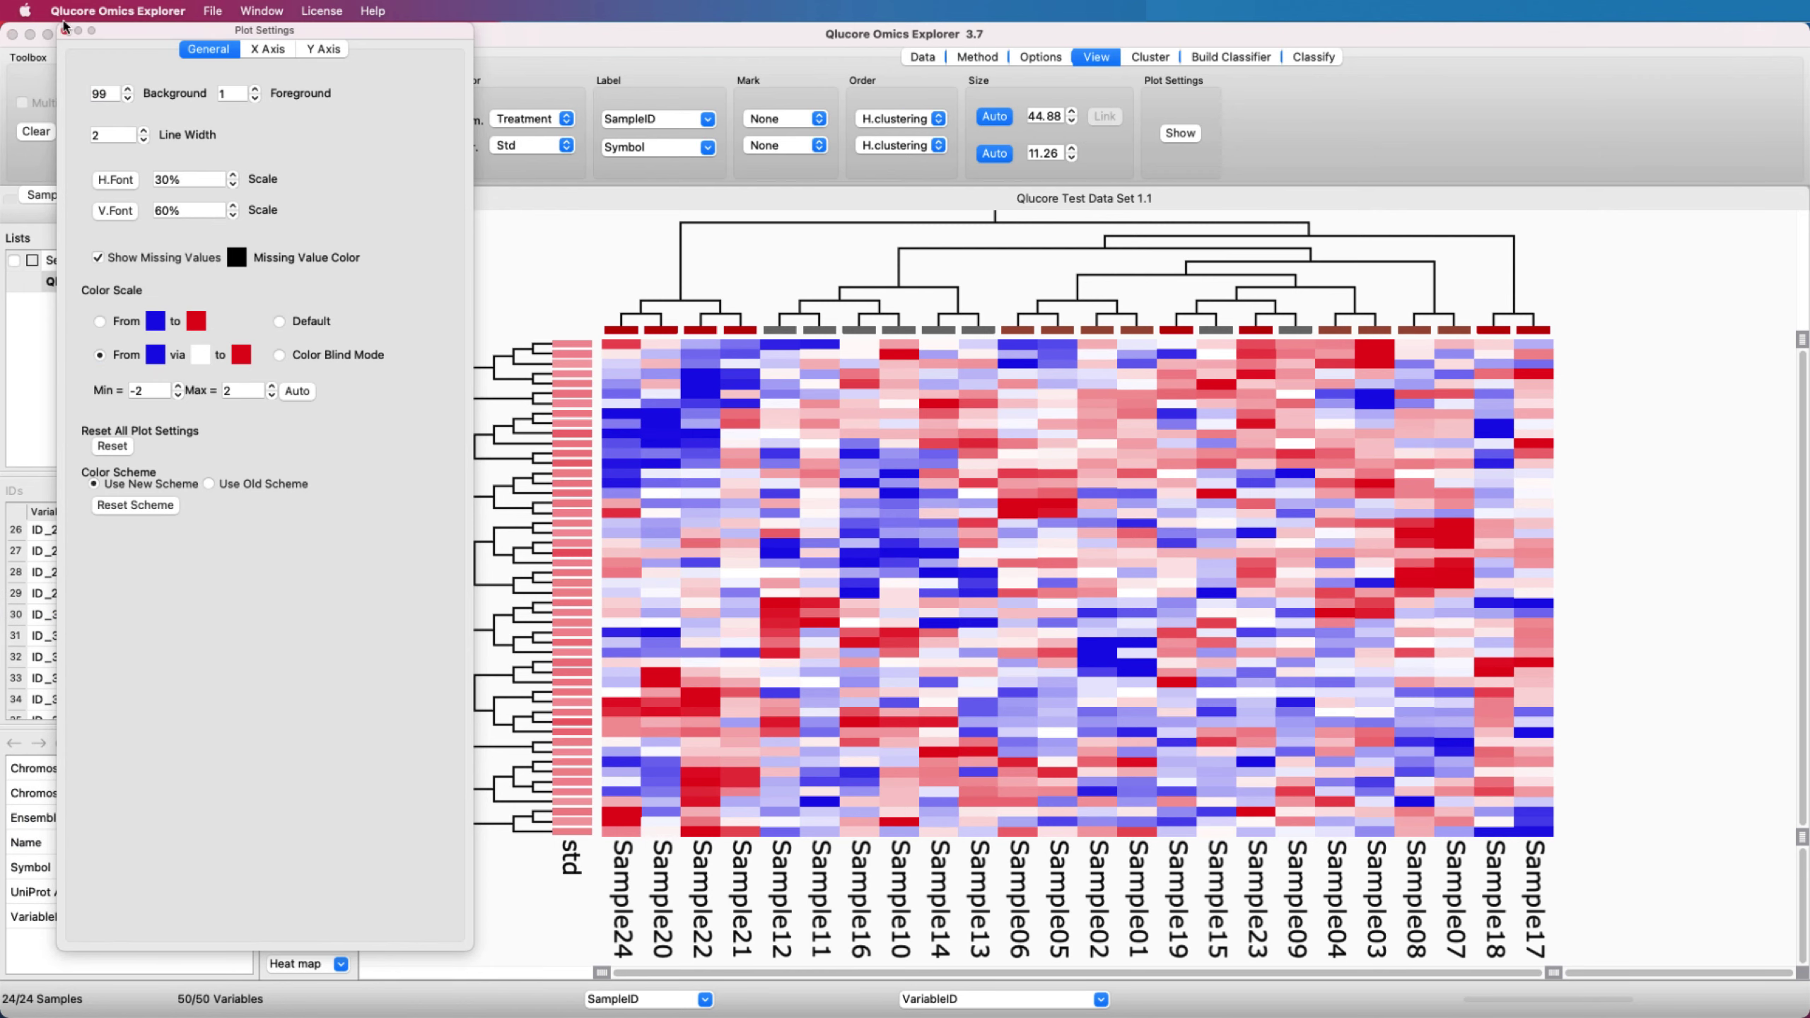
{"action": "left_click", "coordinate": [65, 30]}
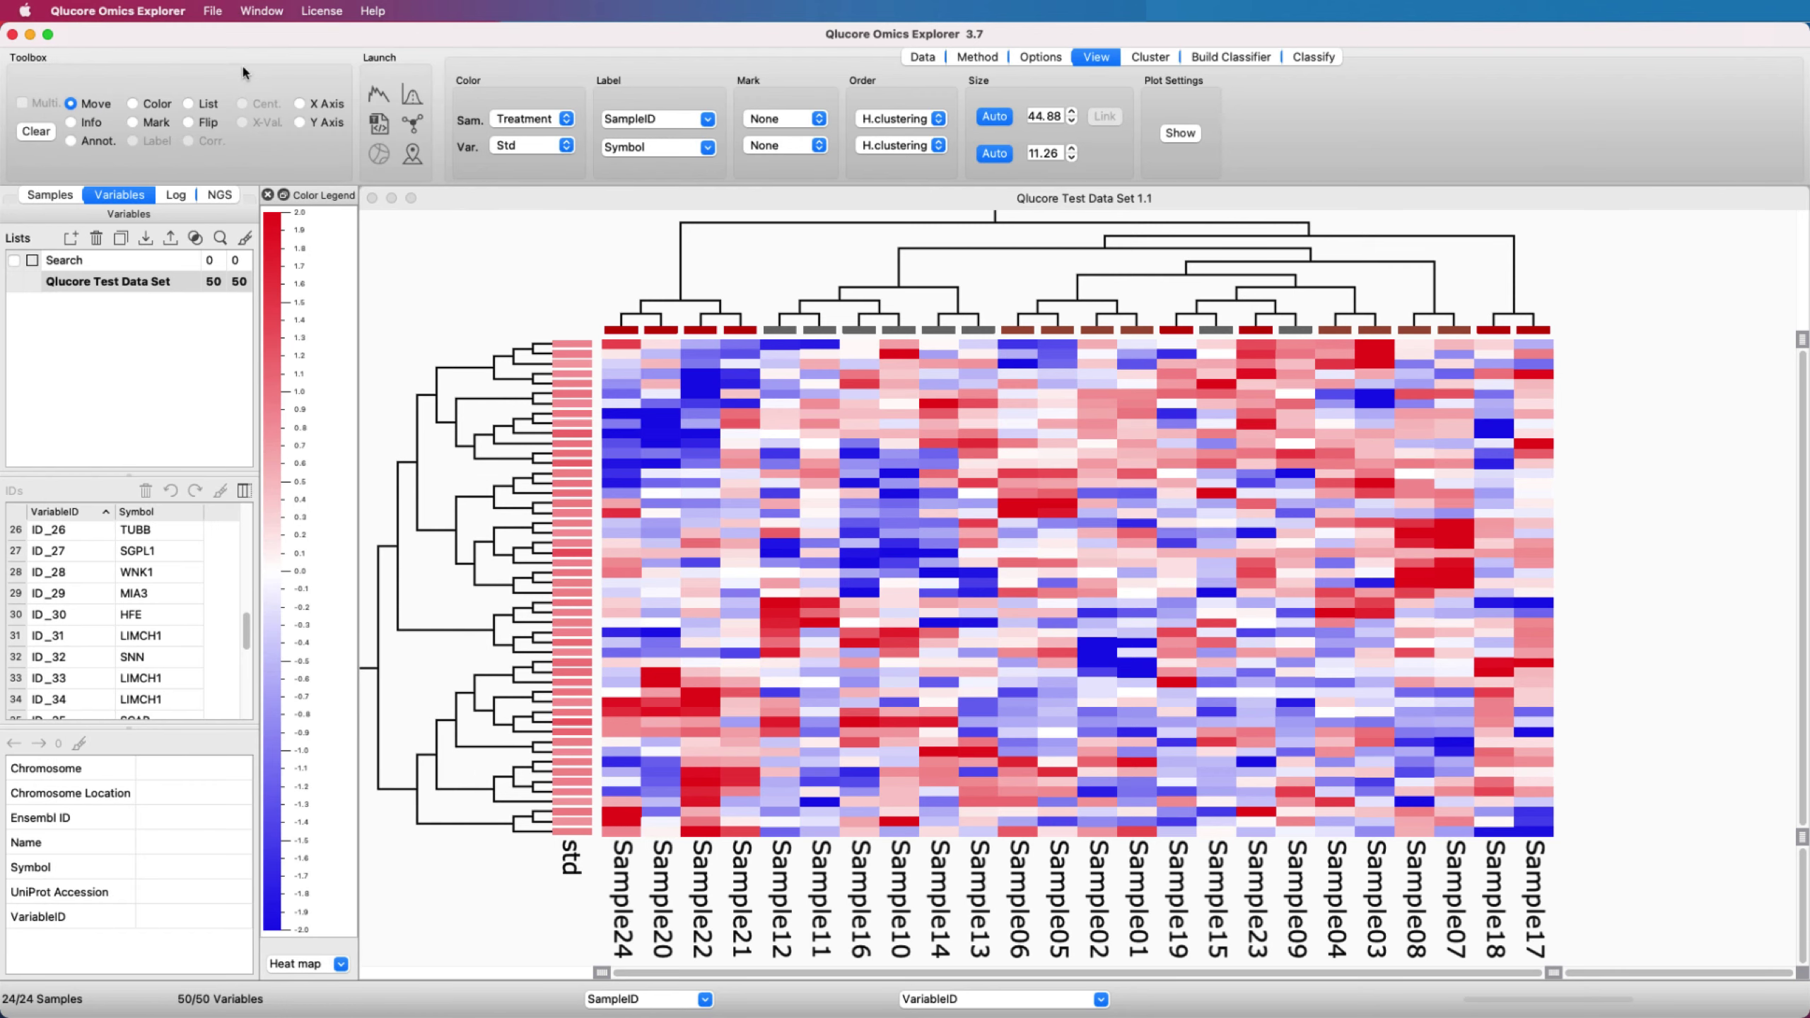
Step: Review the complete list of available plot types
{"action": "left_click", "coordinate": [977, 57]}
{"action": "left_click", "coordinate": [703, 144]}
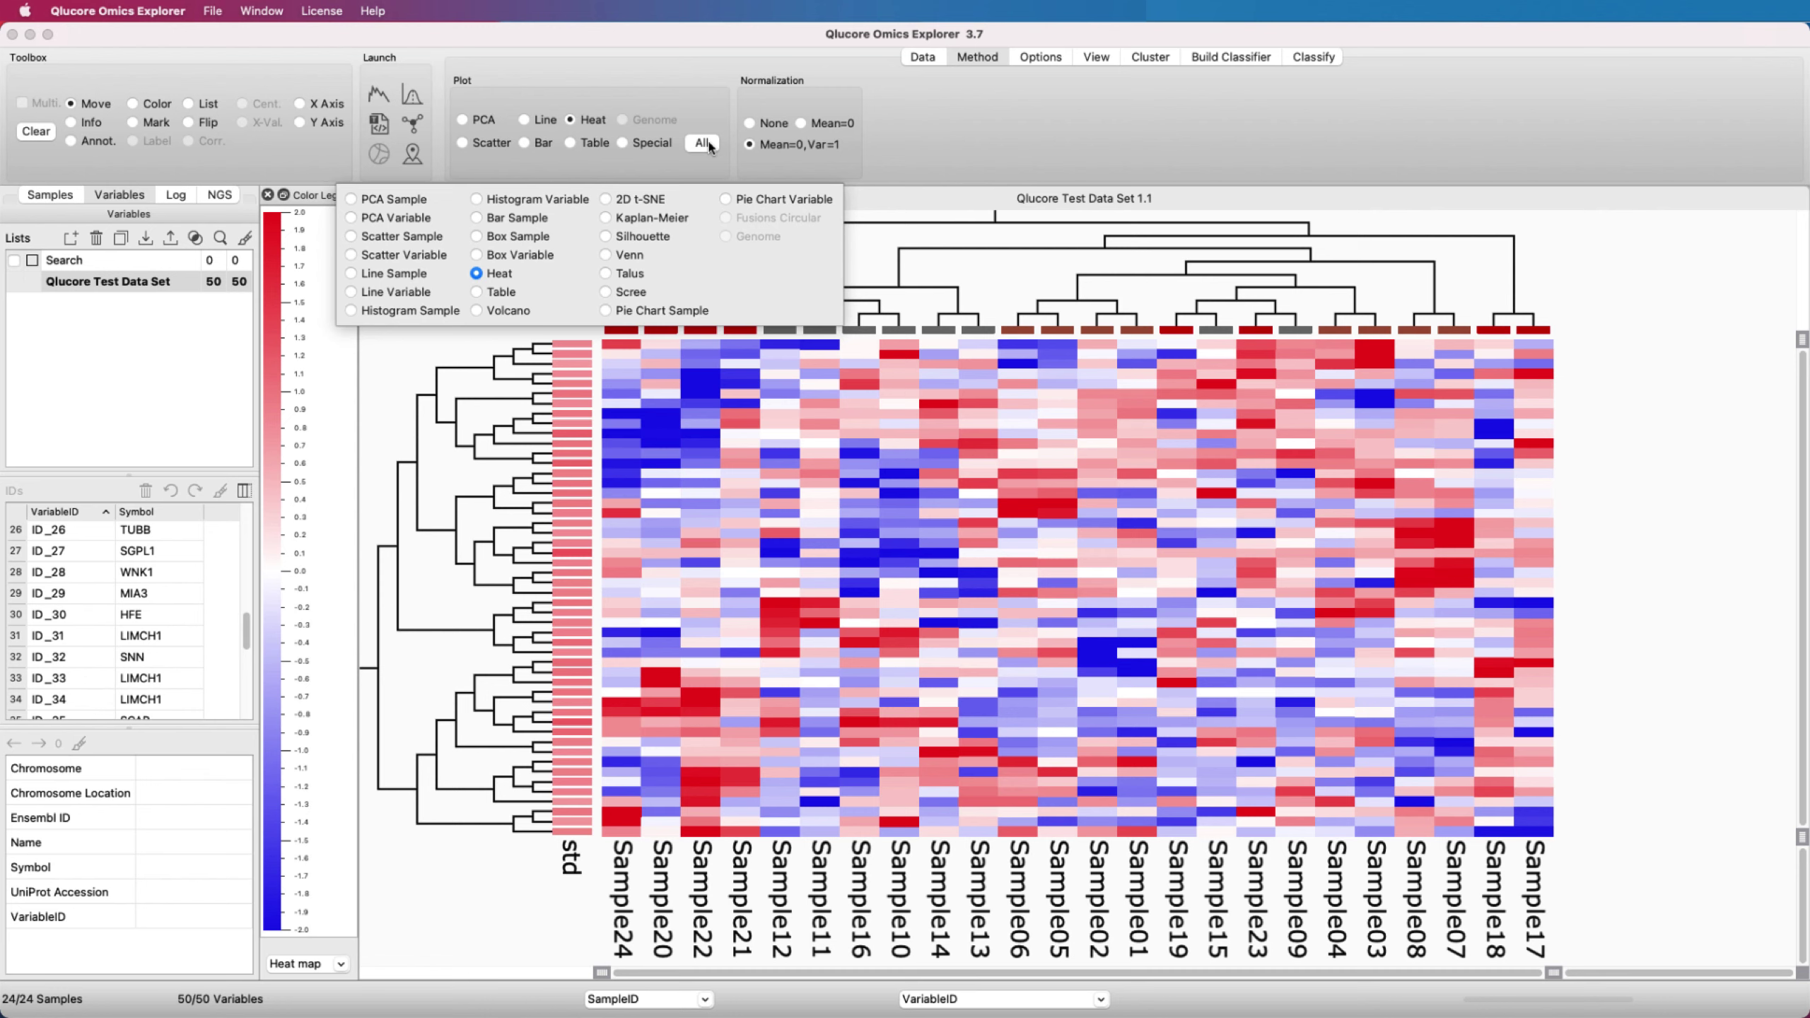
{"action": "left_click", "coordinate": [1082, 398]}
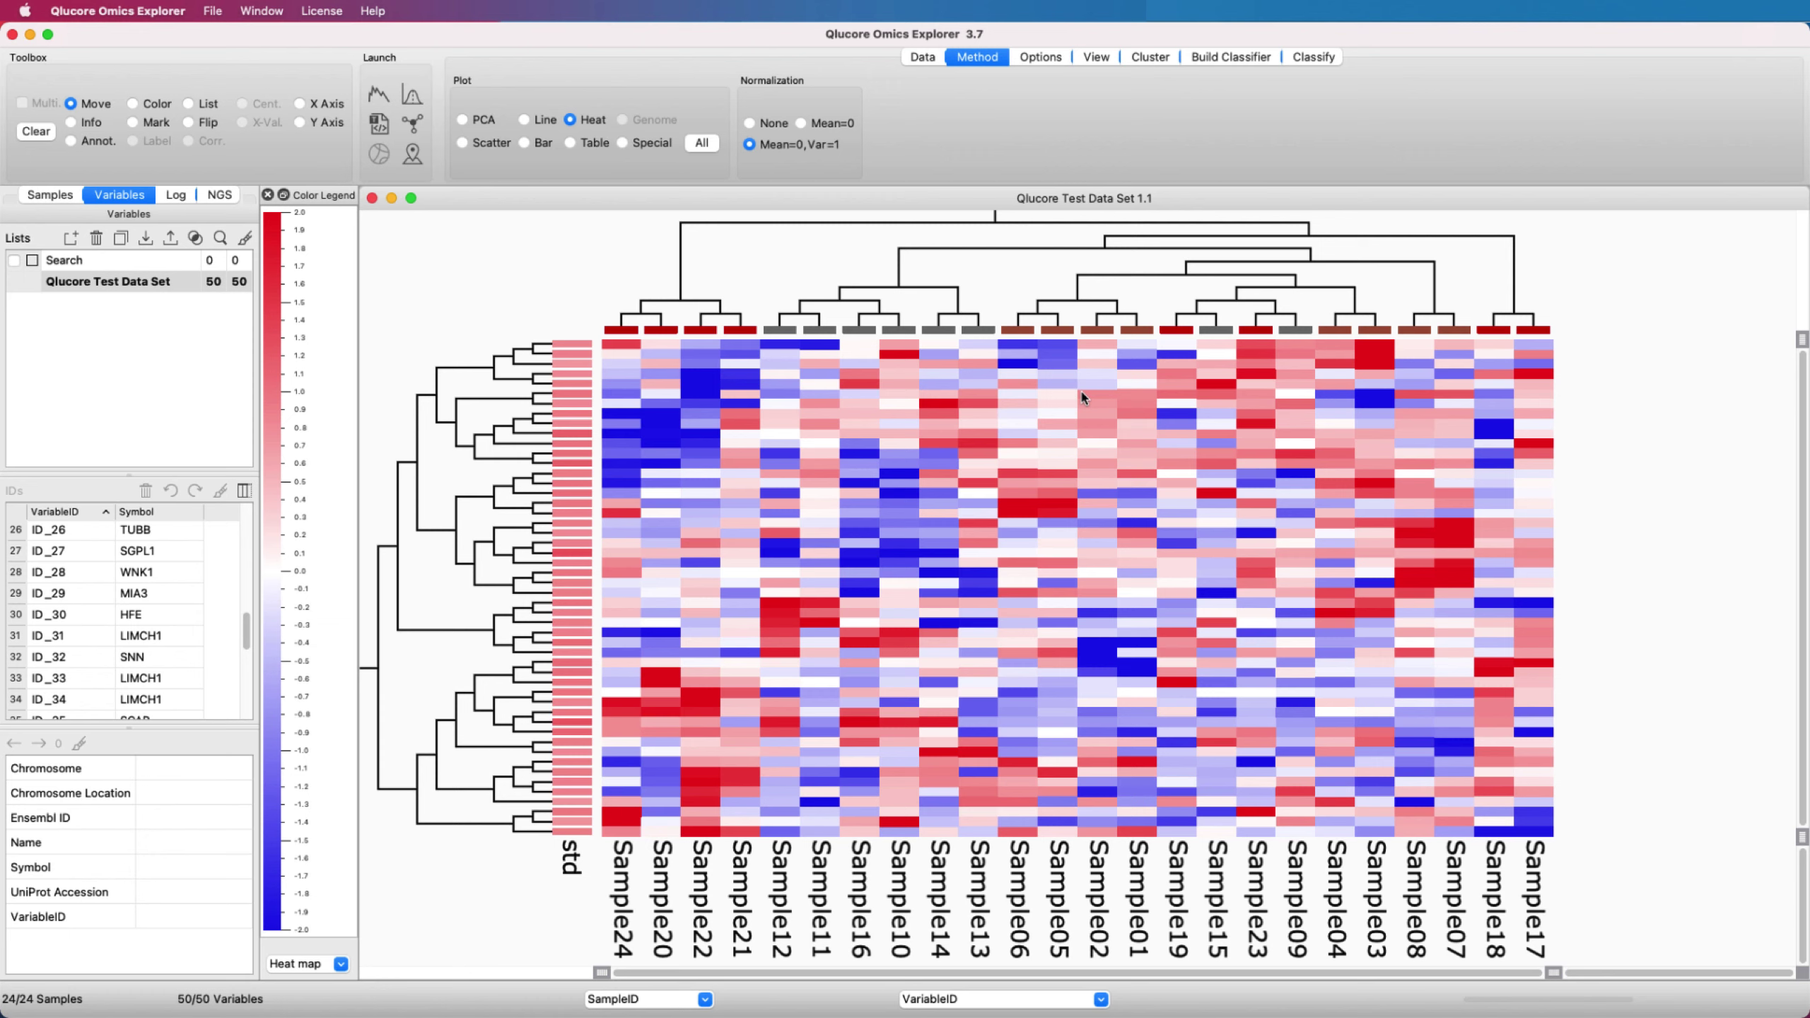
Step: Examine the sample groups of the Treatment annotation and of the Timepoint annotation
{"action": "left_click", "coordinate": [54, 195]}
{"action": "left_click", "coordinate": [240, 266]}
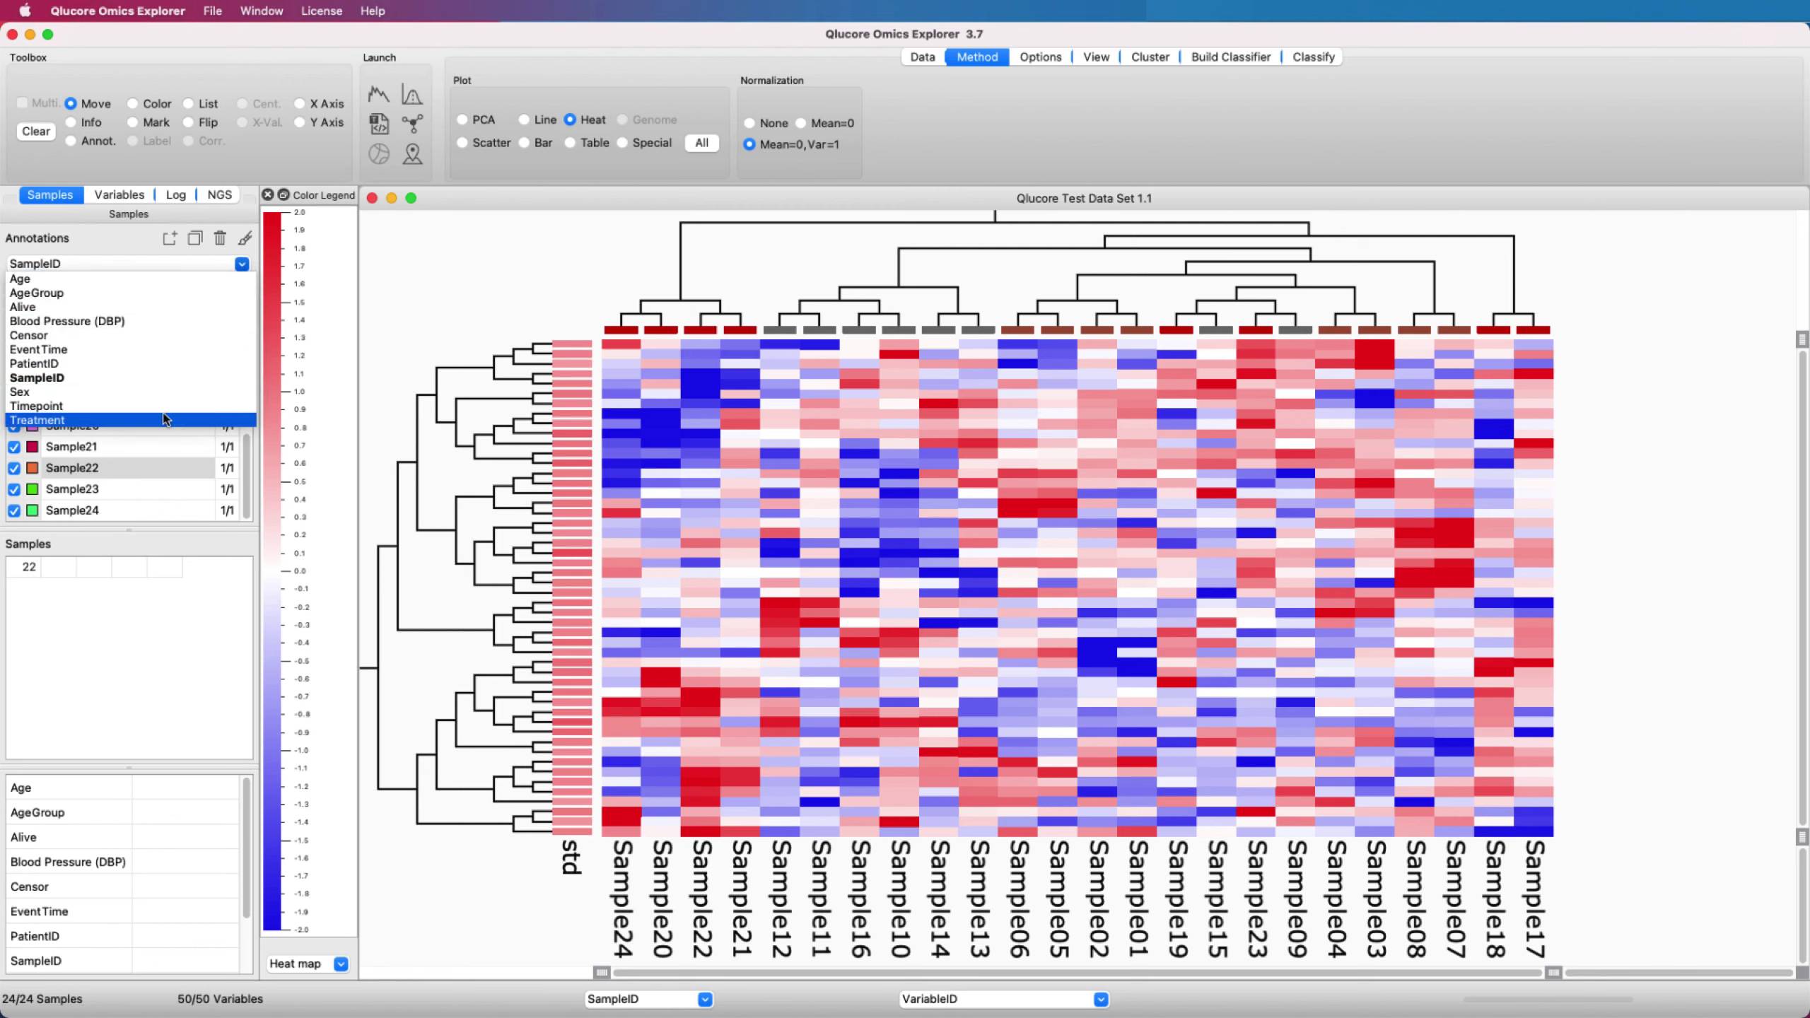
{"action": "left_click", "coordinate": [175, 394]}
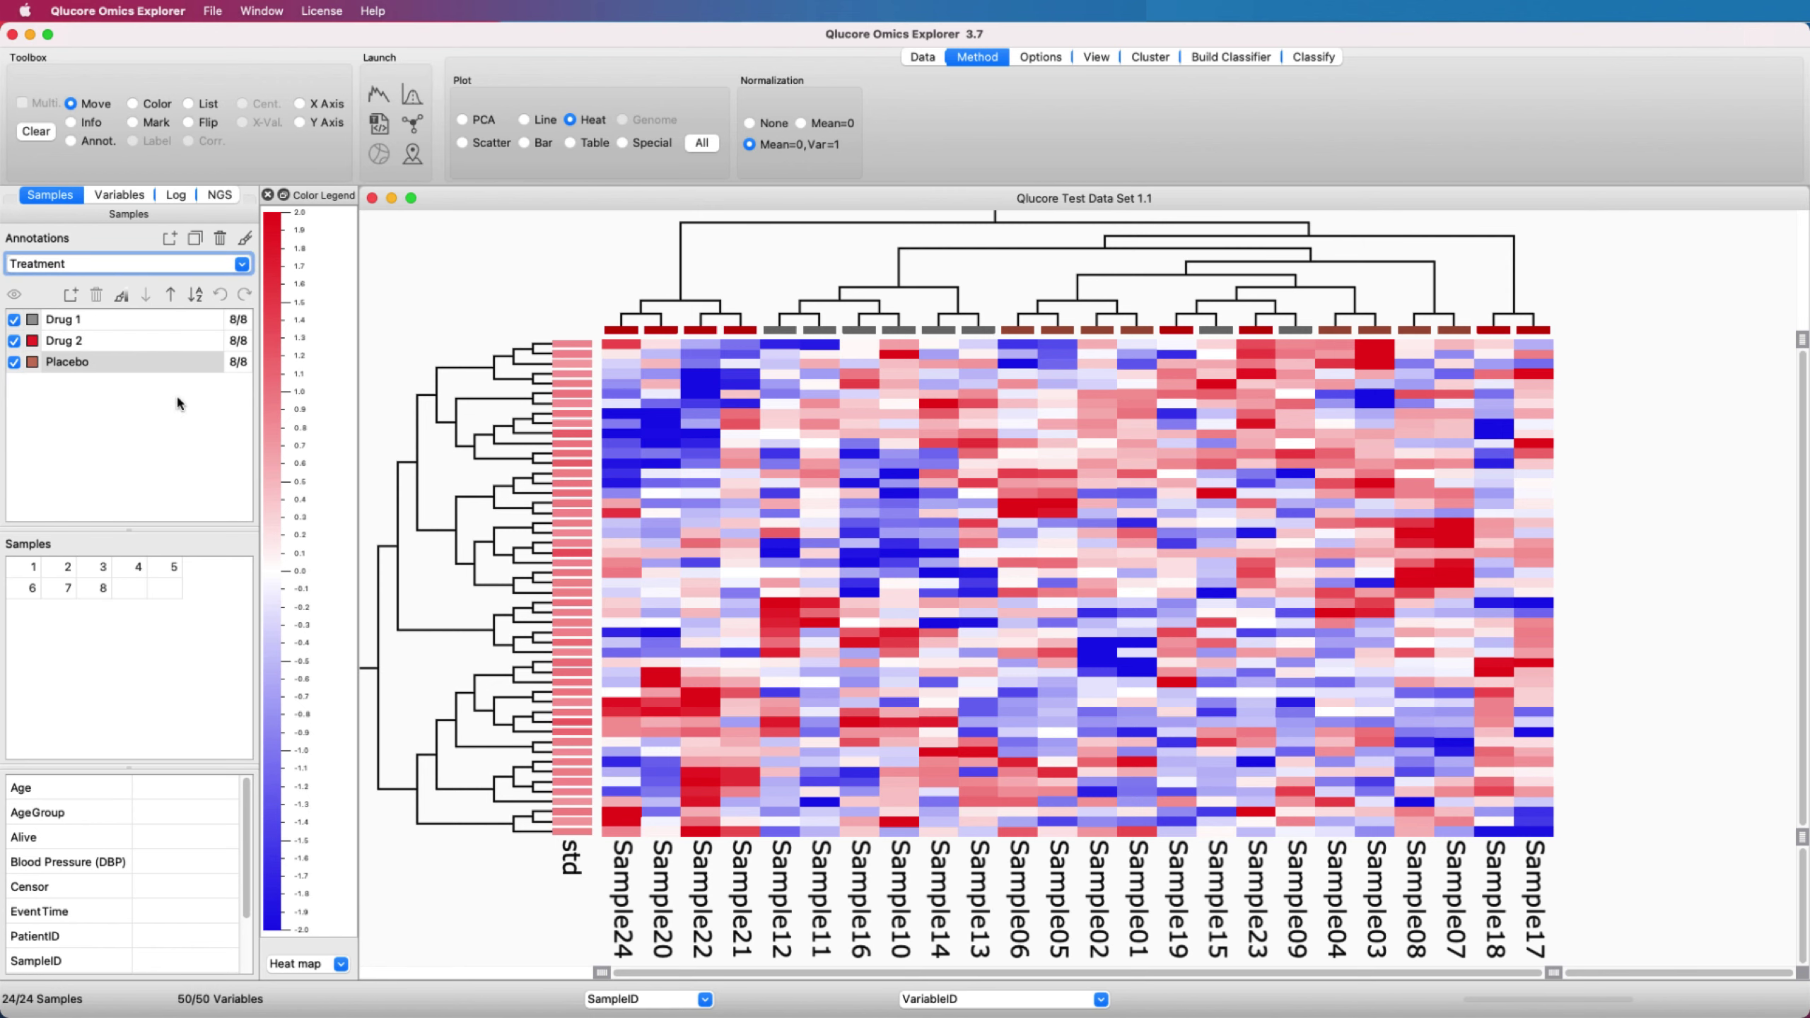
{"action": "left_click", "coordinate": [242, 264]}
{"action": "left_click", "coordinate": [106, 406]}
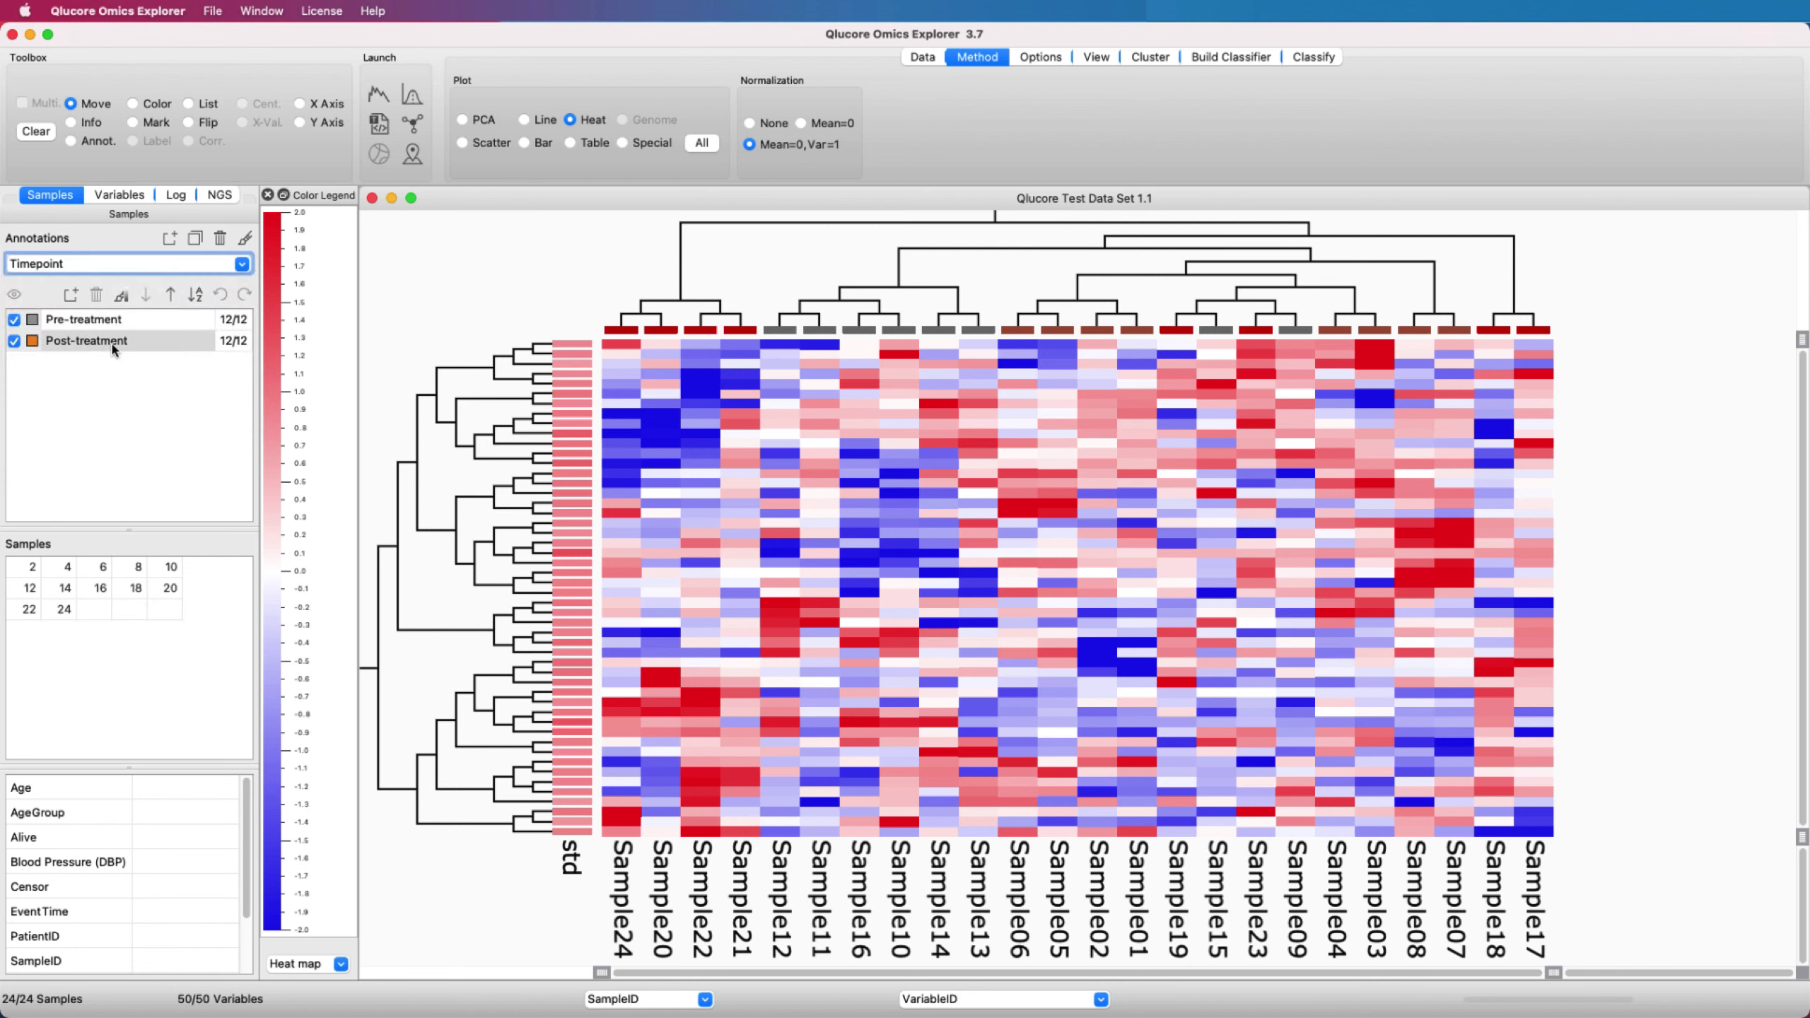
Step: Create a new synchronized plot from the heat map and tile both plots side by side
{"action": "right_click", "coordinate": [496, 258]}
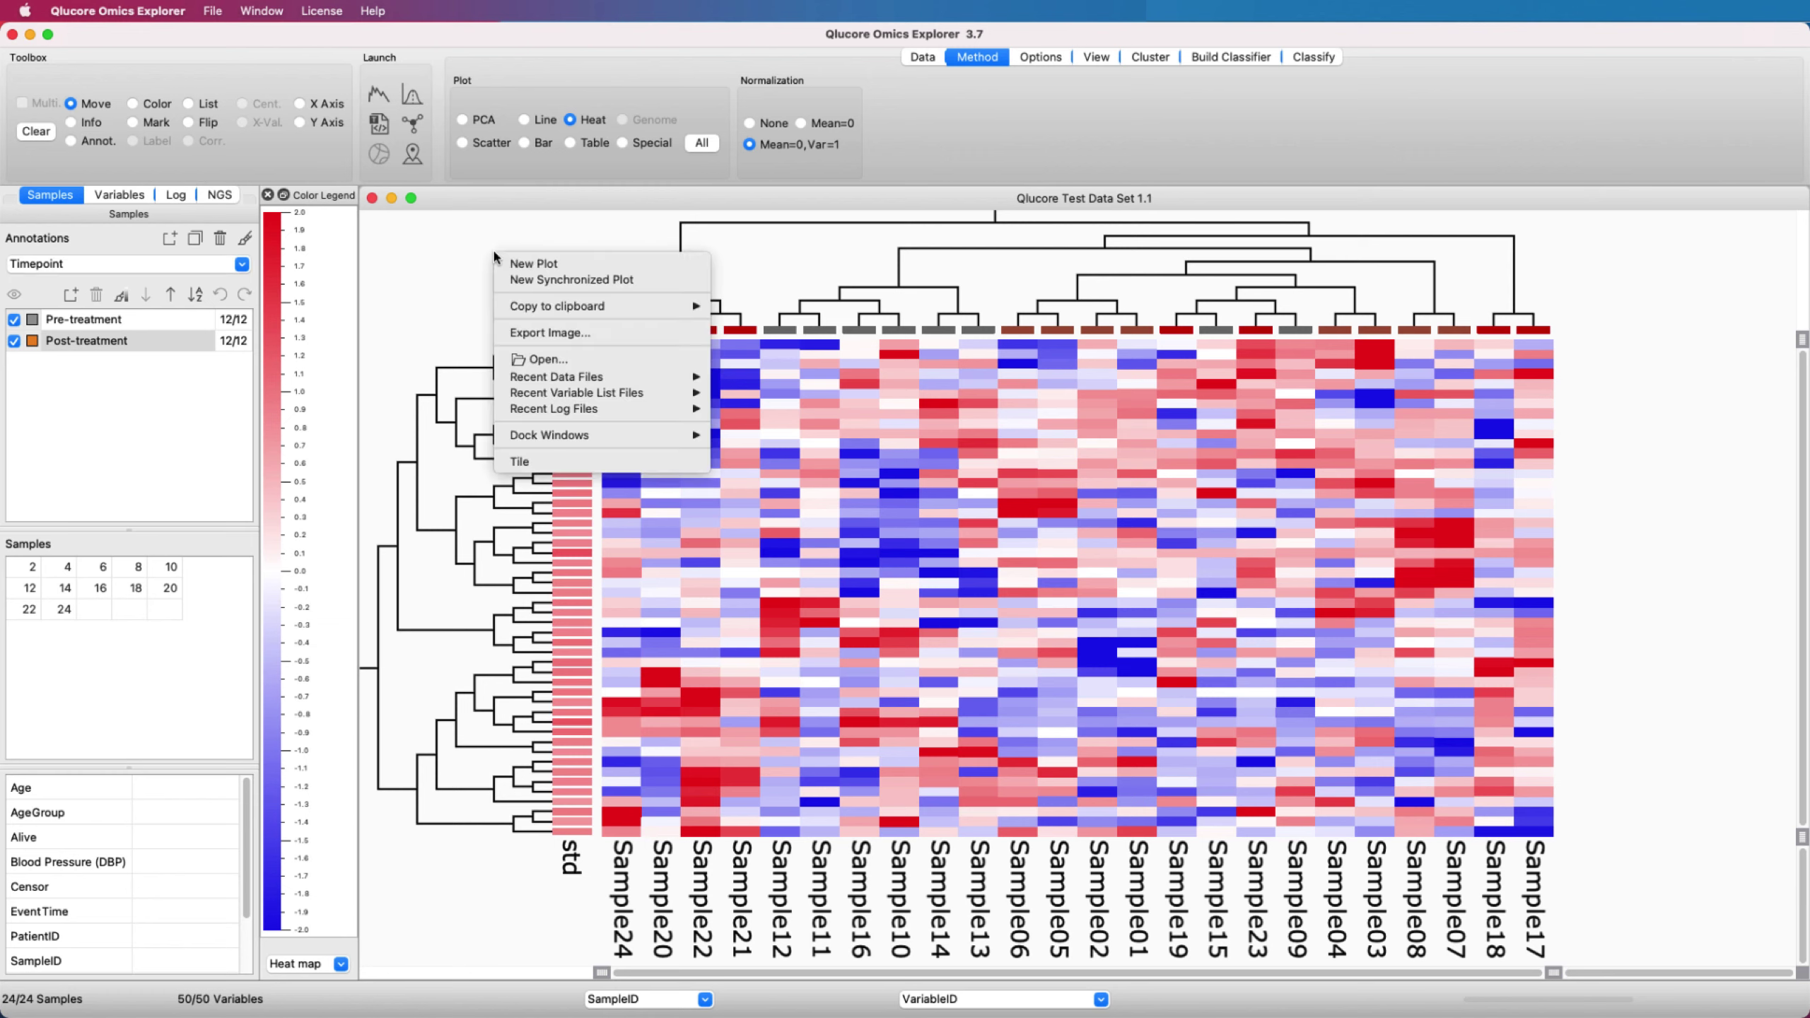
{"action": "left_click", "coordinate": [542, 280]}
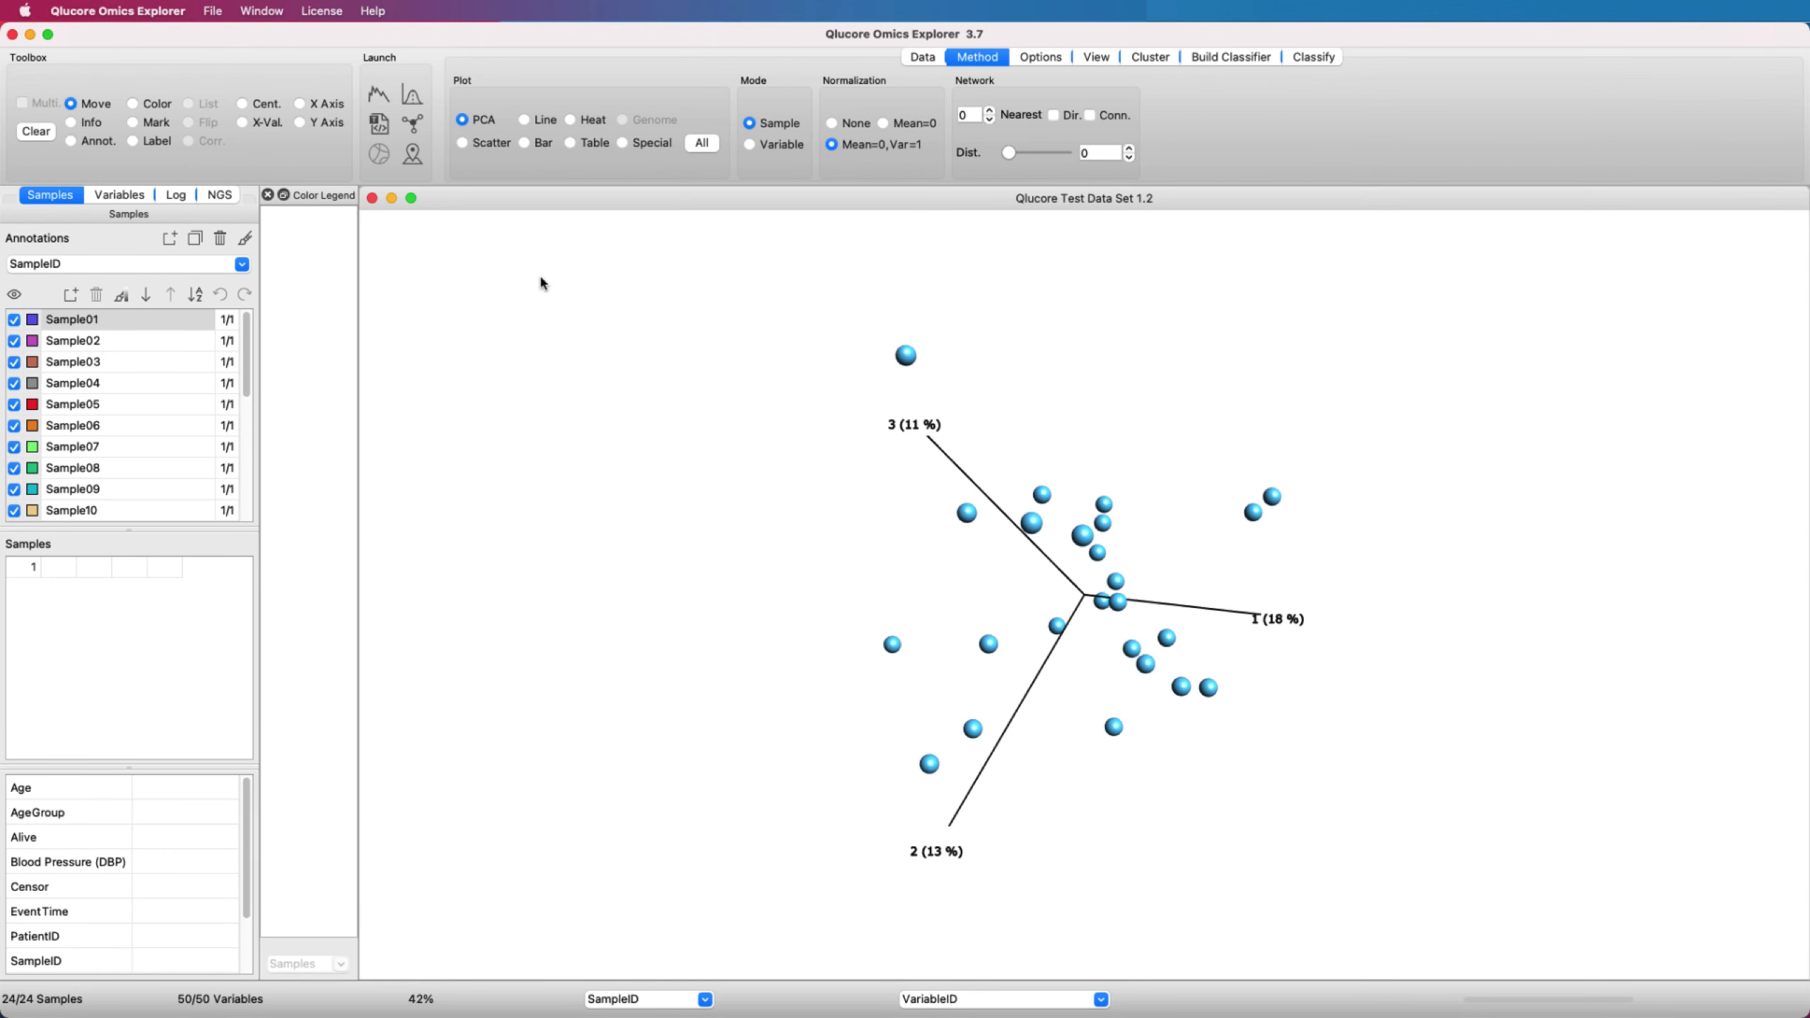
{"action": "right_click", "coordinate": [541, 282]}
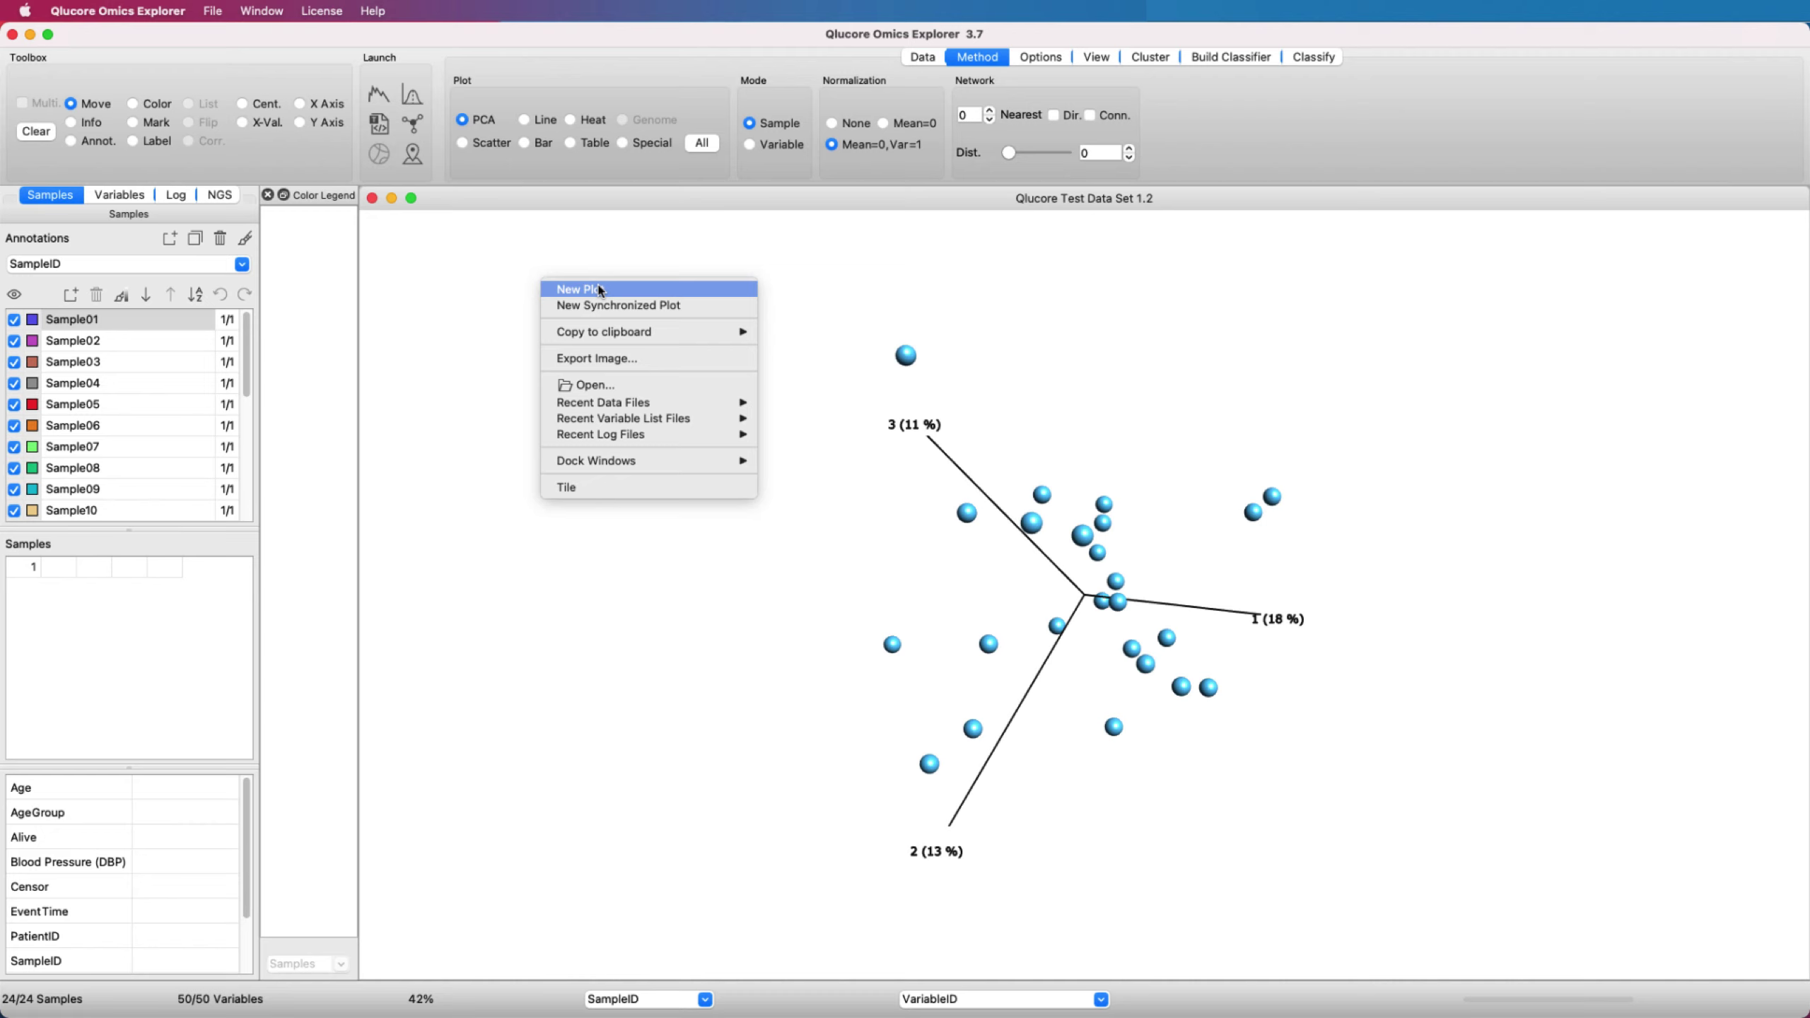
{"action": "left_click", "coordinate": [591, 488]}
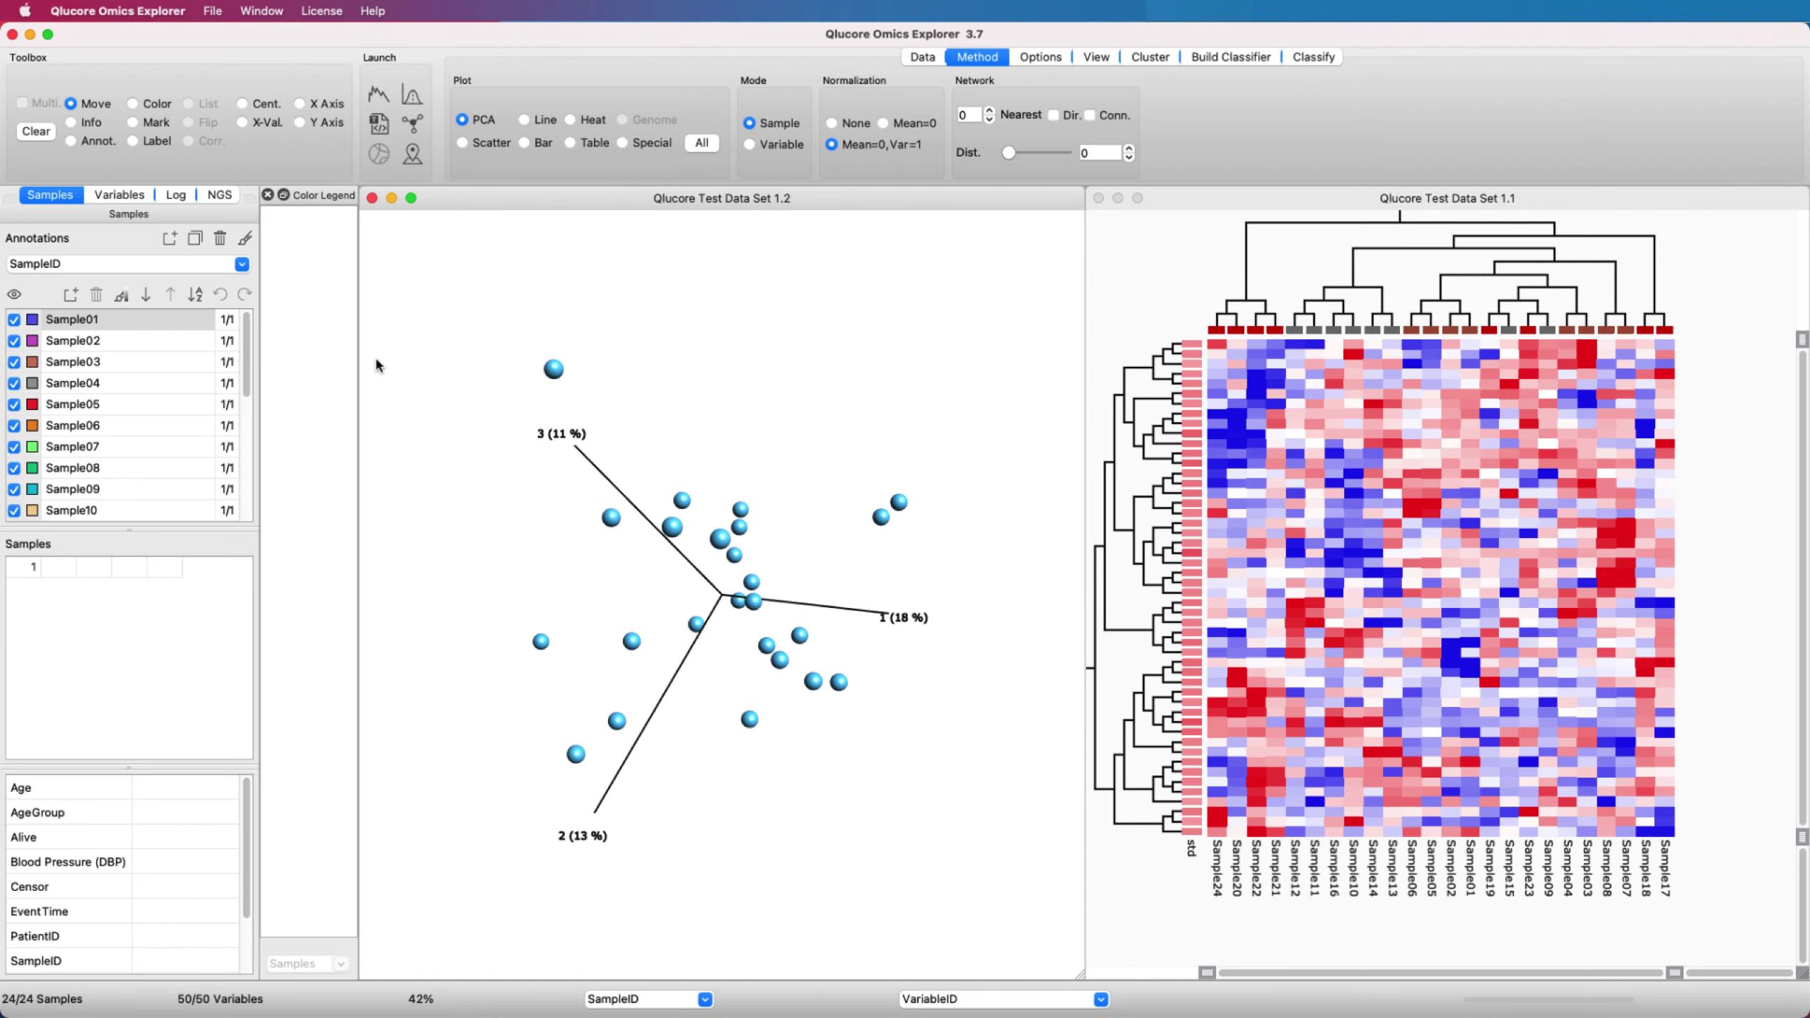
Step: Color the samples in the new PCA plot by the Treatment annotation
{"action": "left_click", "coordinate": [243, 264]}
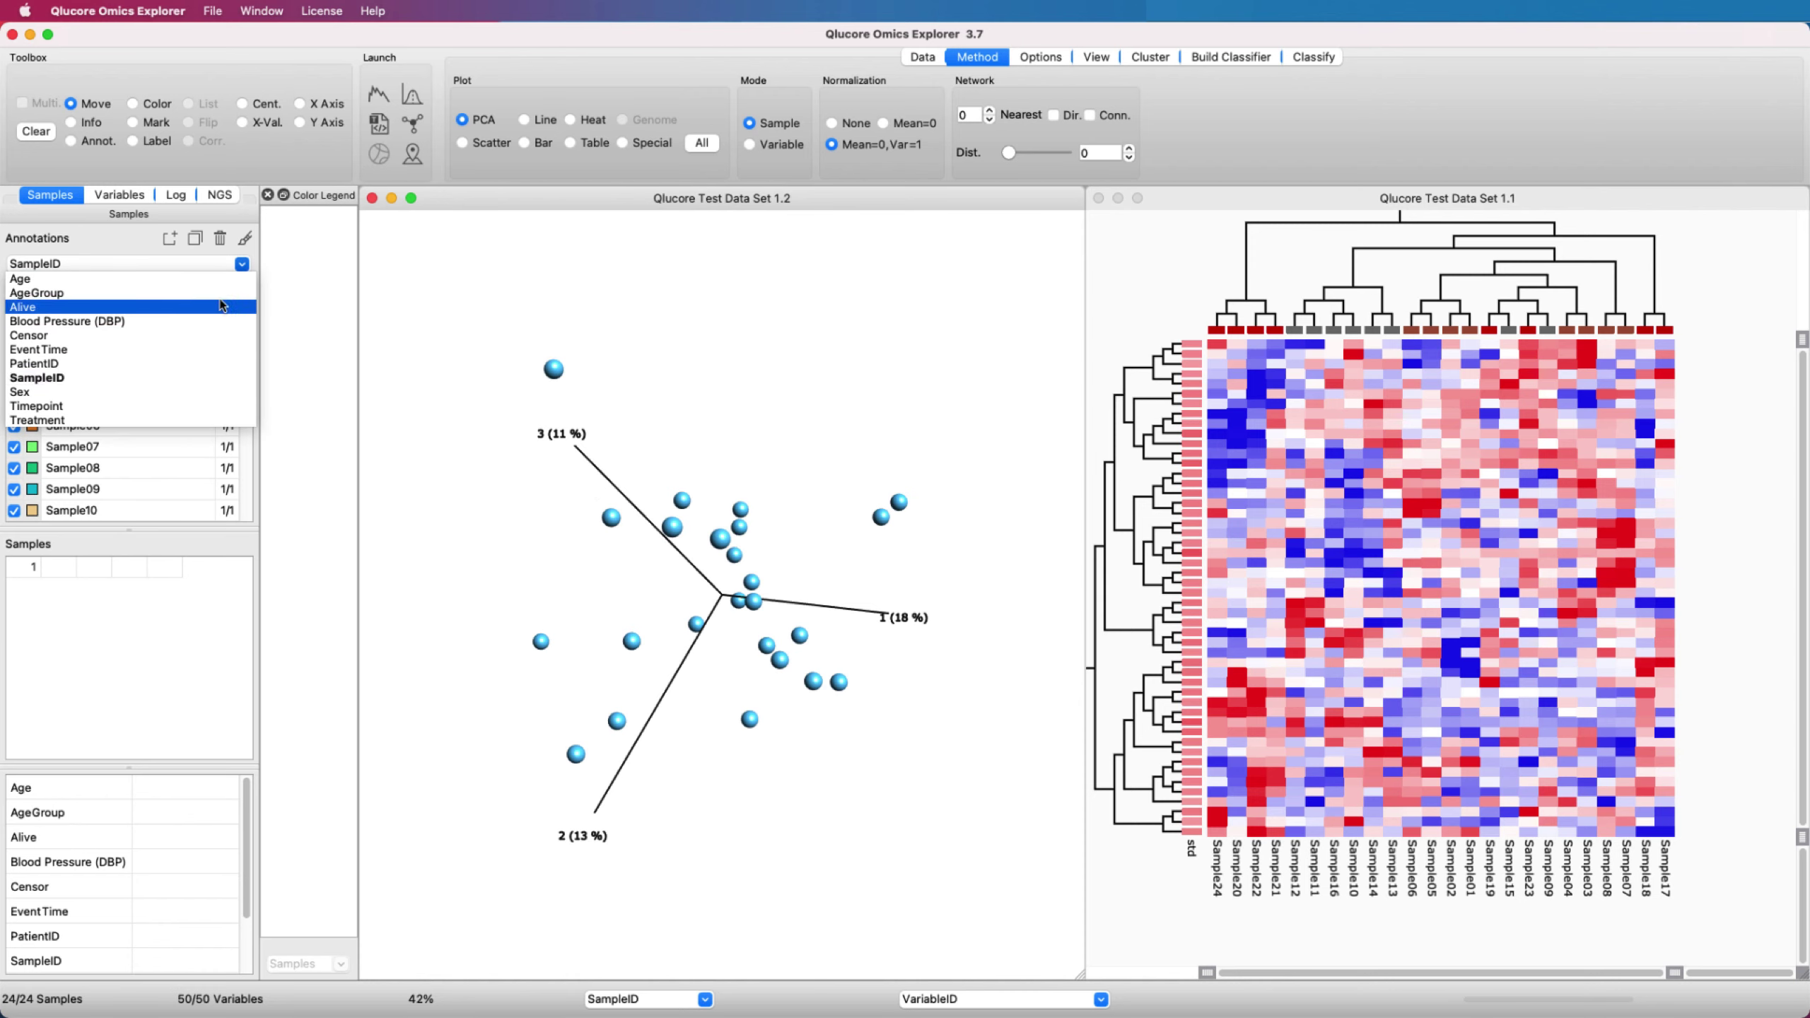
{"action": "left_click", "coordinate": [167, 407]}
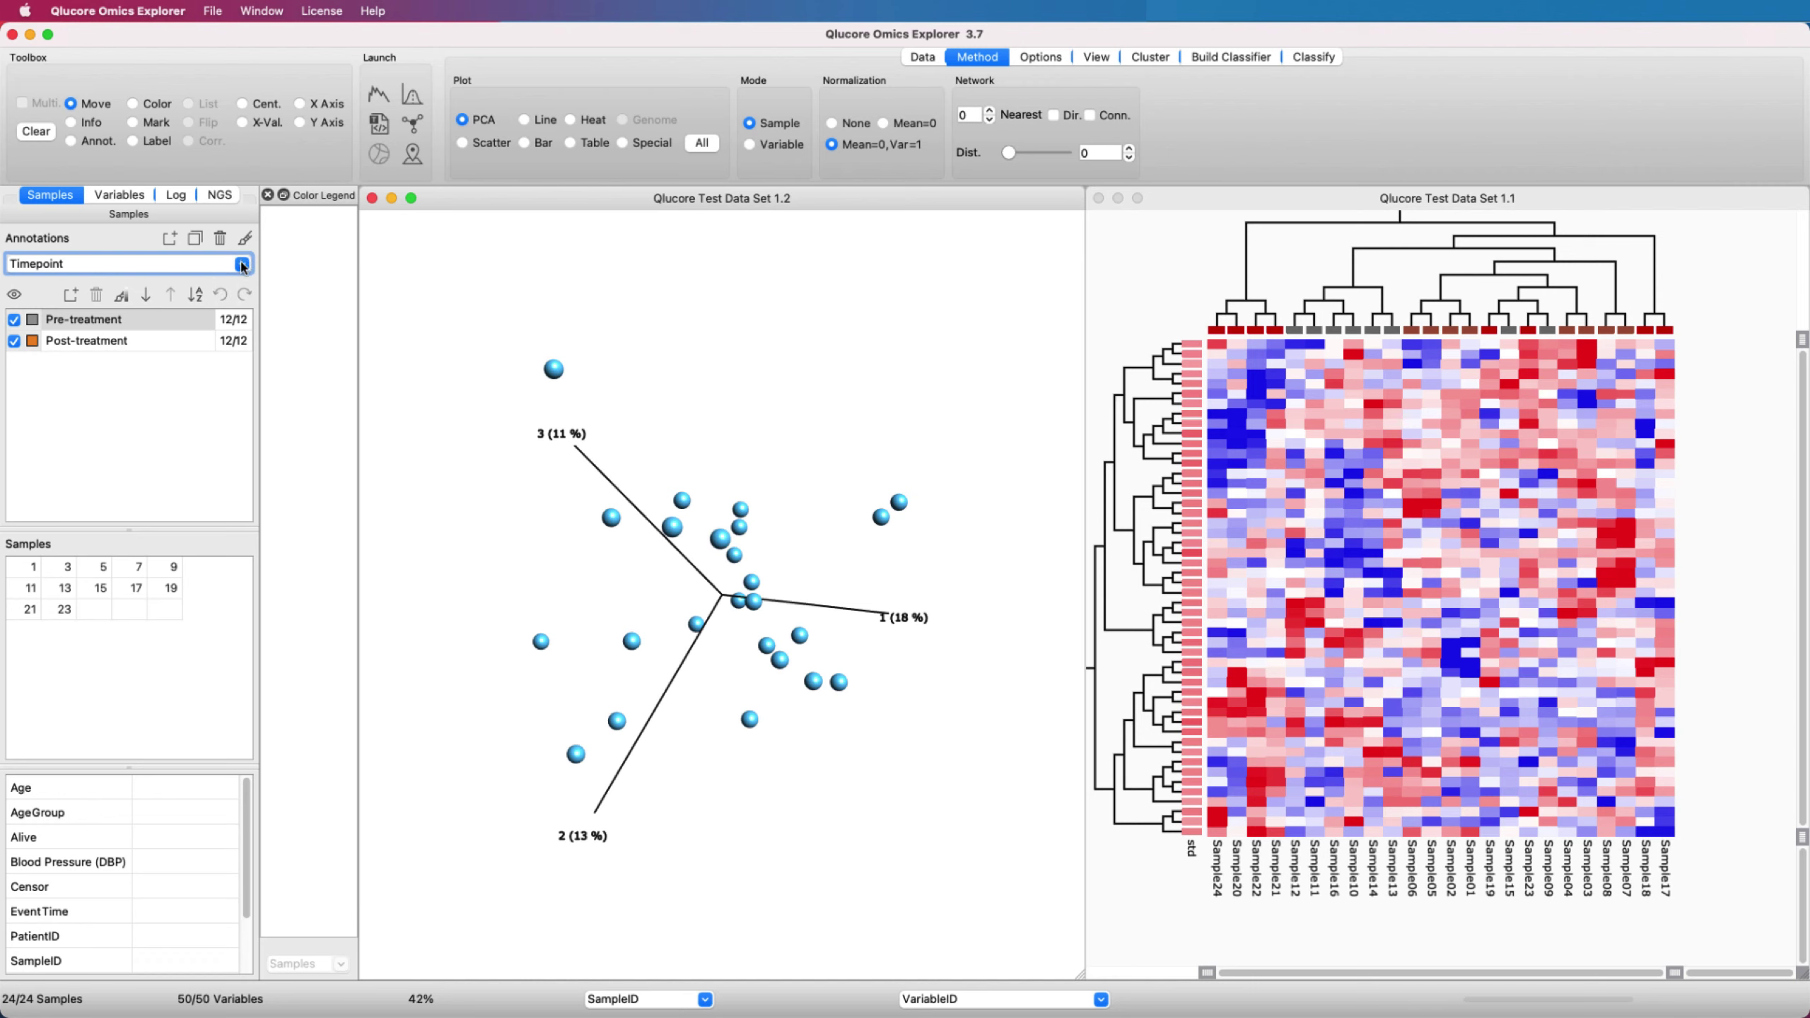
{"action": "left_click", "coordinate": [243, 263]}
{"action": "left_click", "coordinate": [178, 419]}
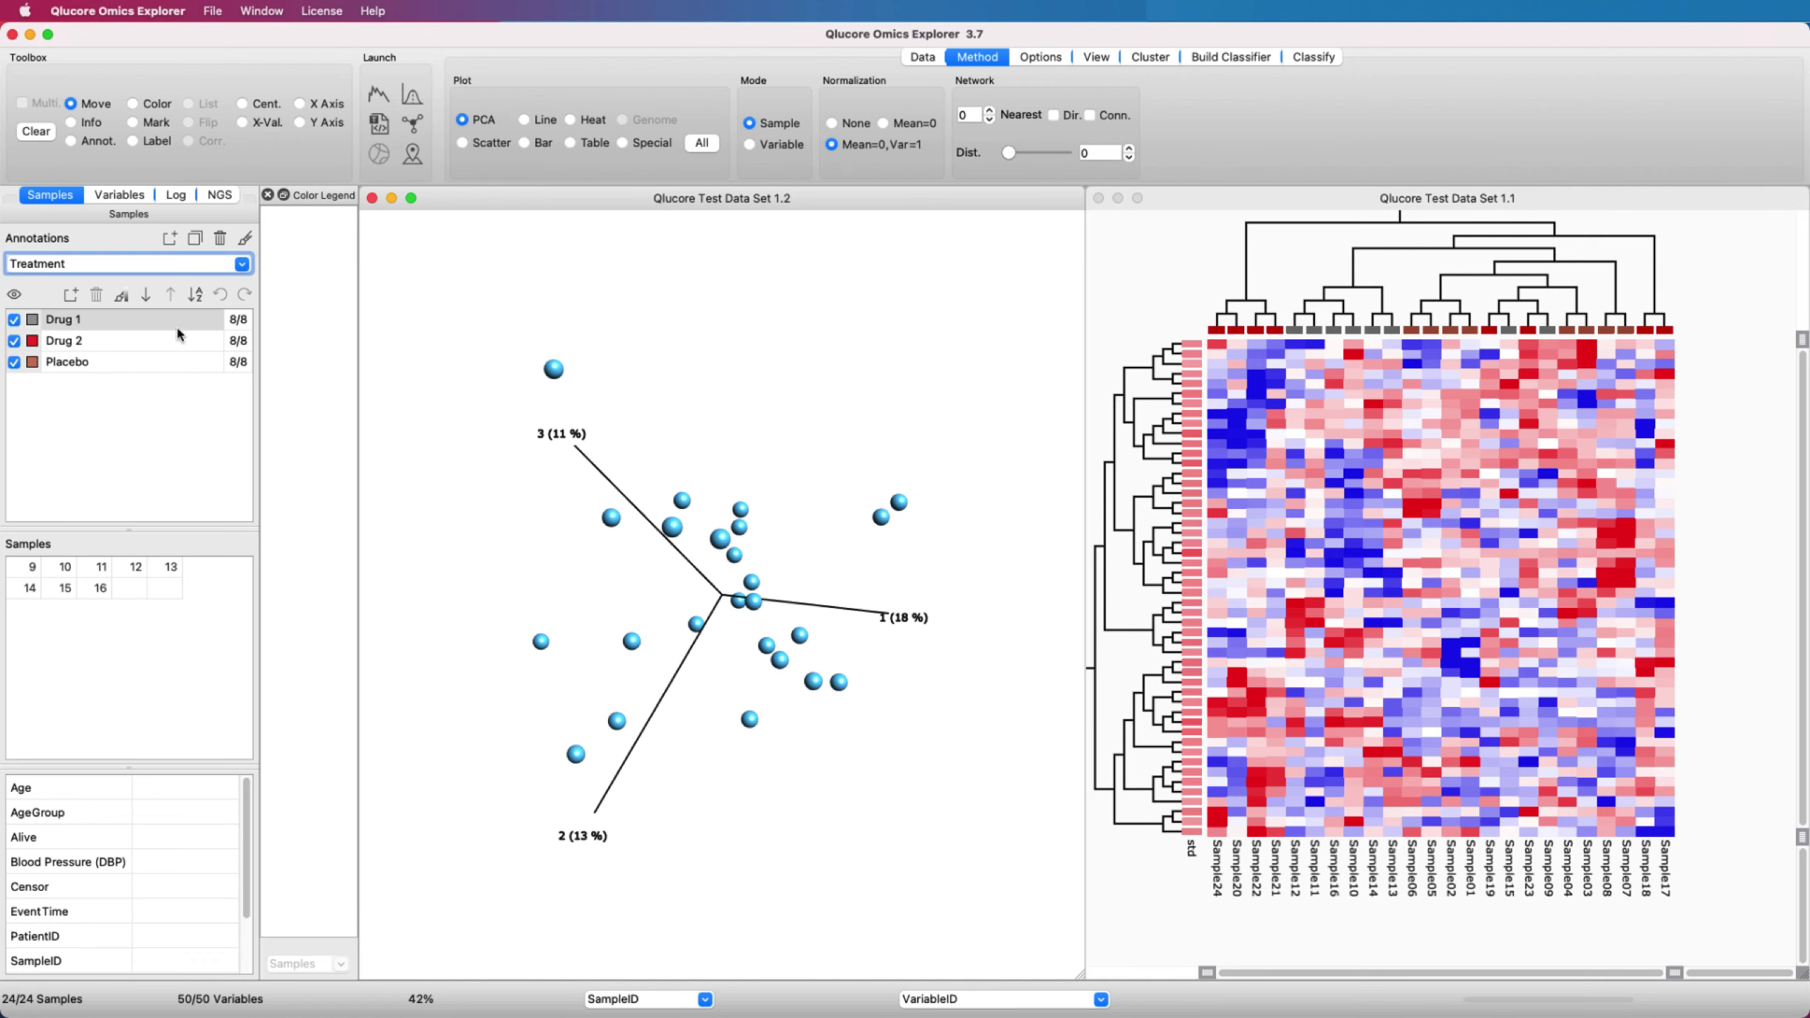
{"action": "left_click", "coordinate": [246, 241]}
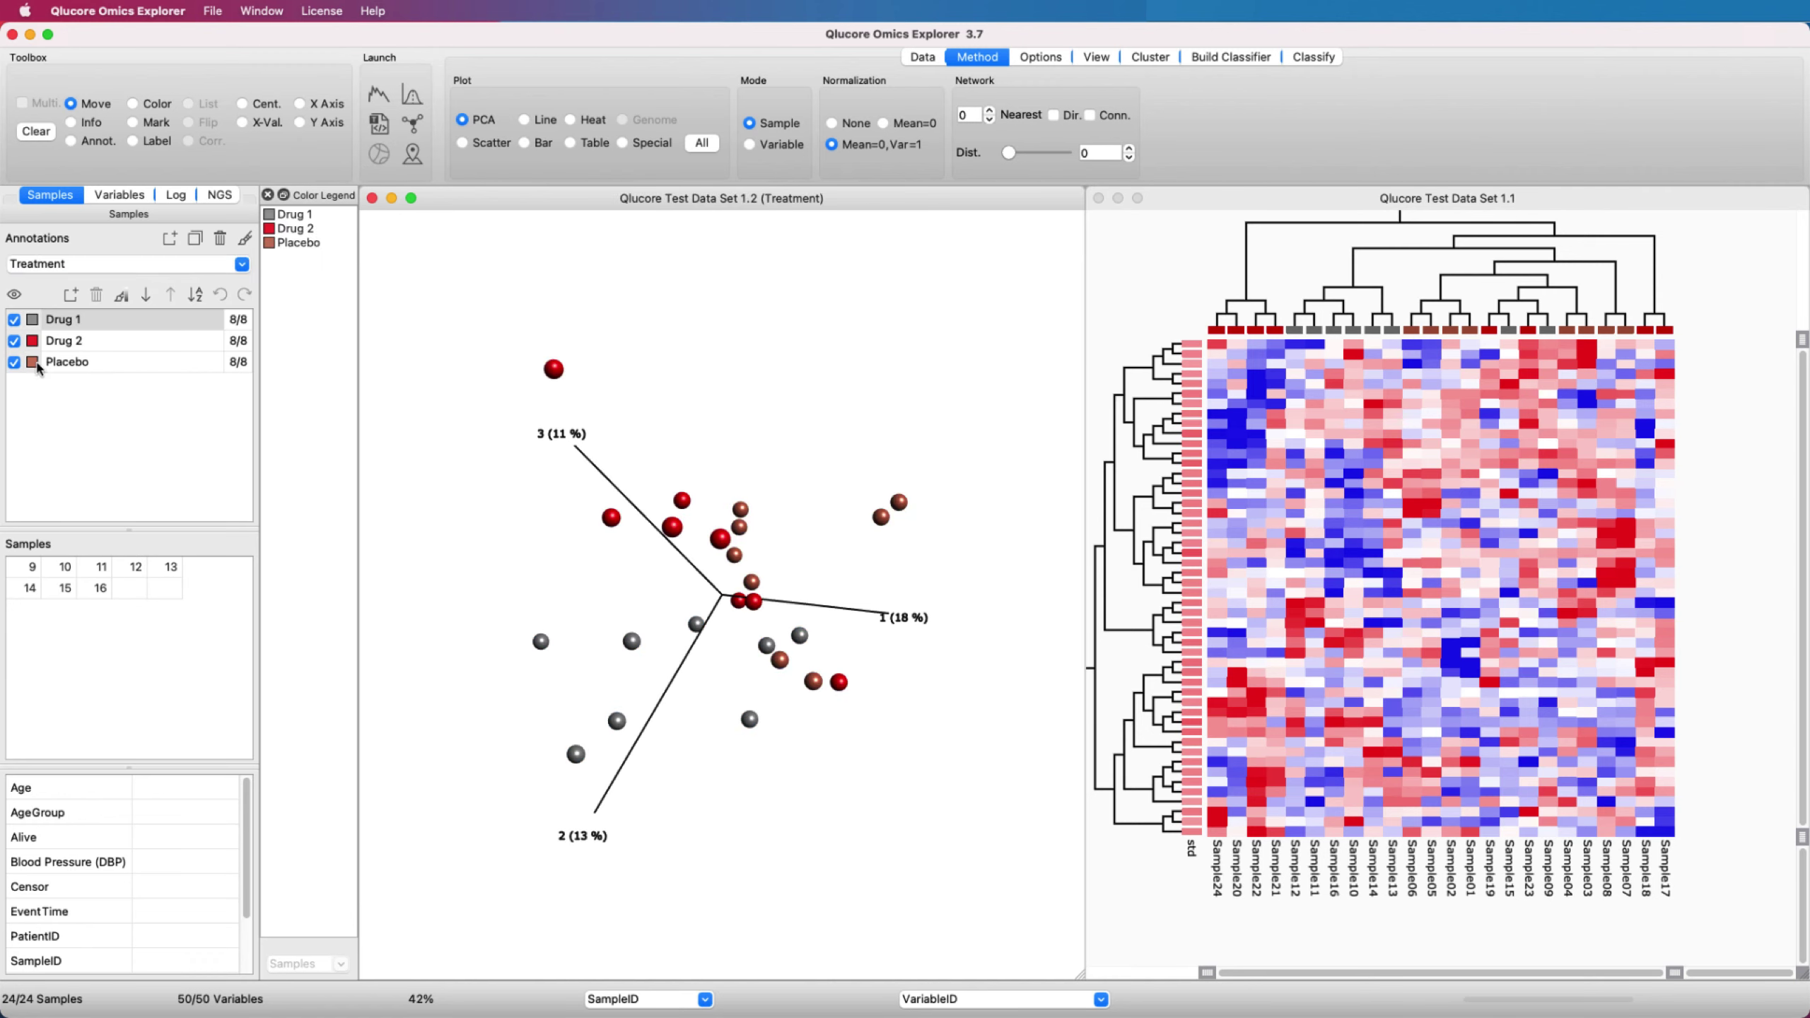
Step: Change the color of the Placebo group to Green
{"action": "left_click", "coordinate": [32, 362]}
{"action": "left_click", "coordinate": [21, 740]}
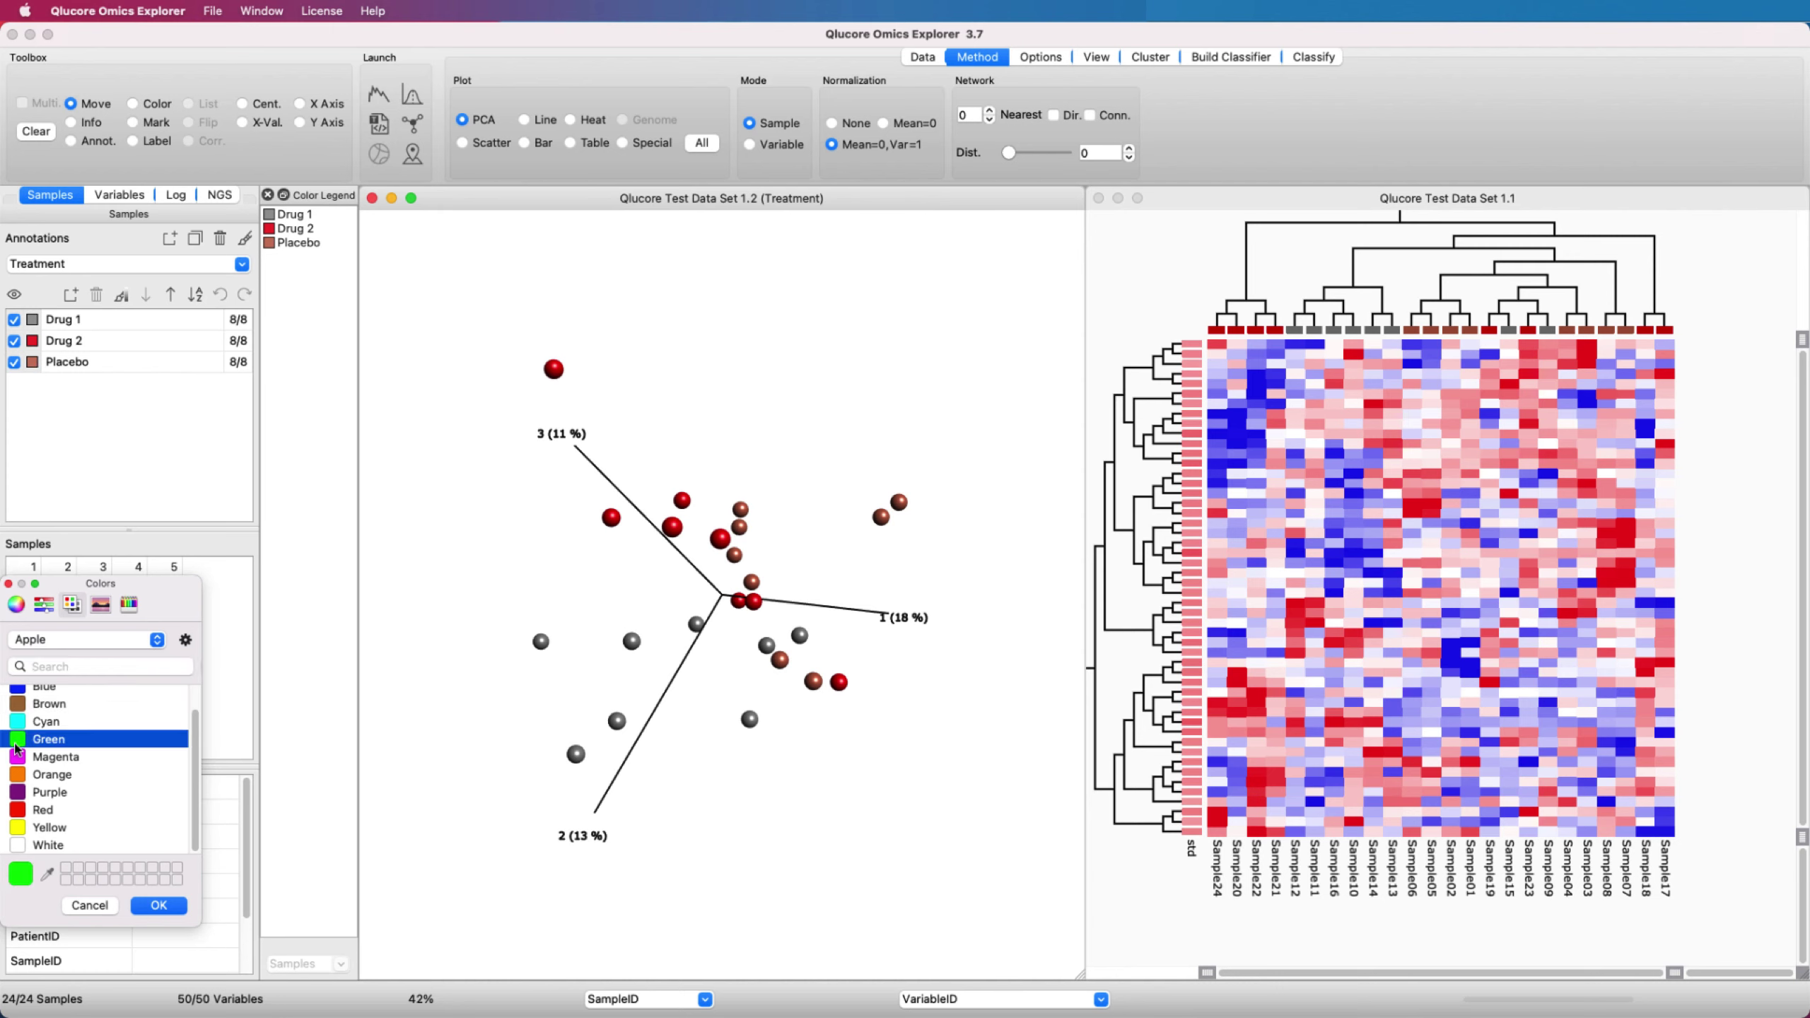
{"action": "left_click", "coordinate": [147, 906]}
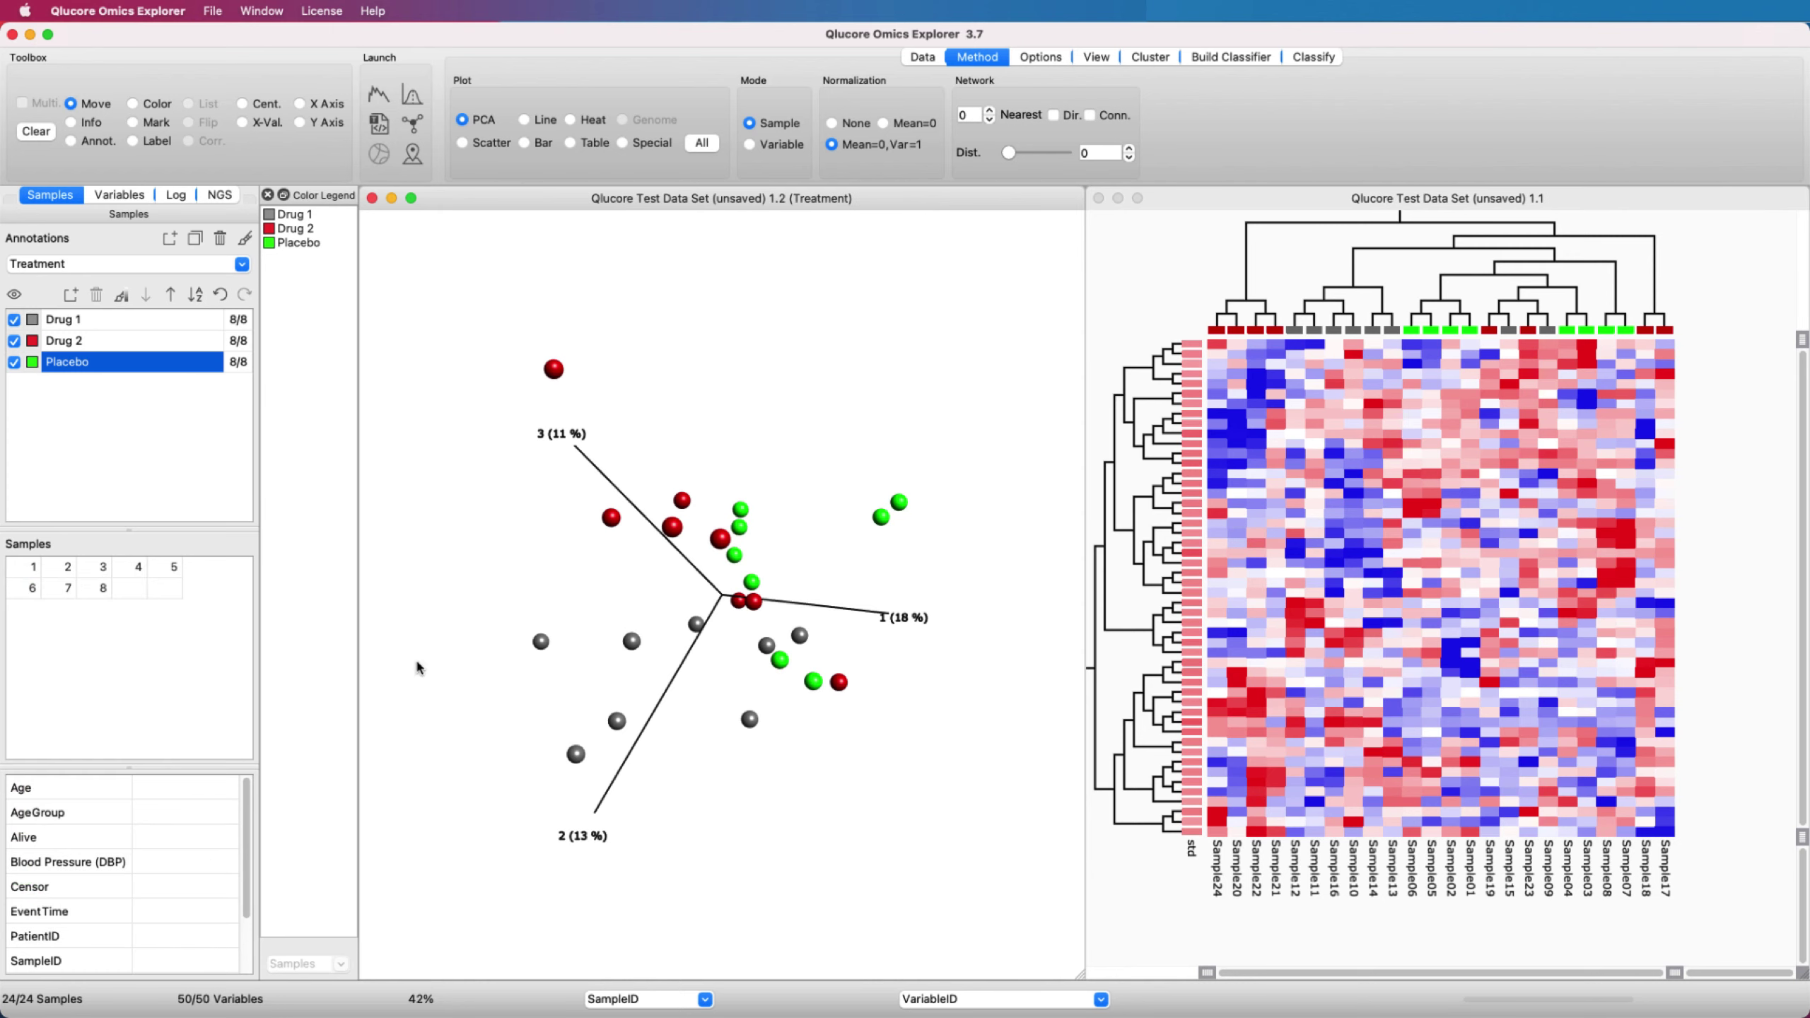
Step: Exclude the Pre-treatment samples of the Timepoint annotation from both plots
{"action": "left_click_drag", "start_coordinate": [451, 632], "coordinate": [666, 617]}
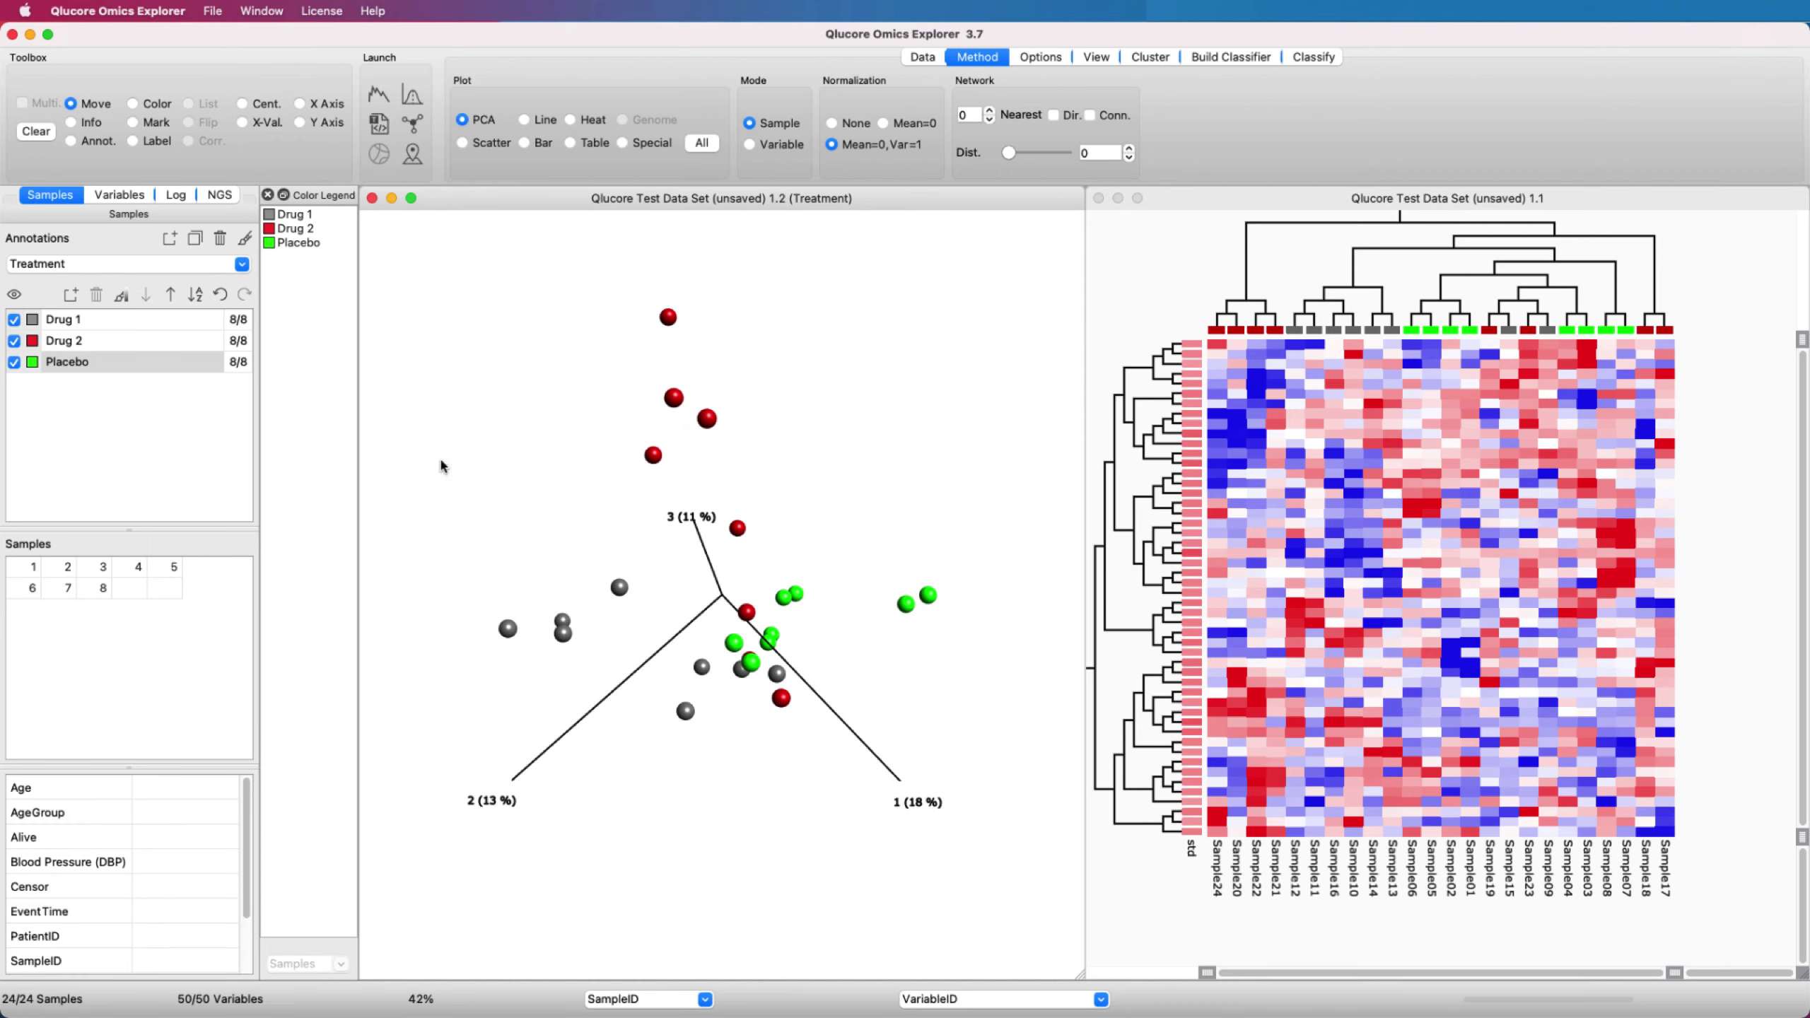
{"action": "left_click", "coordinate": [244, 265]}
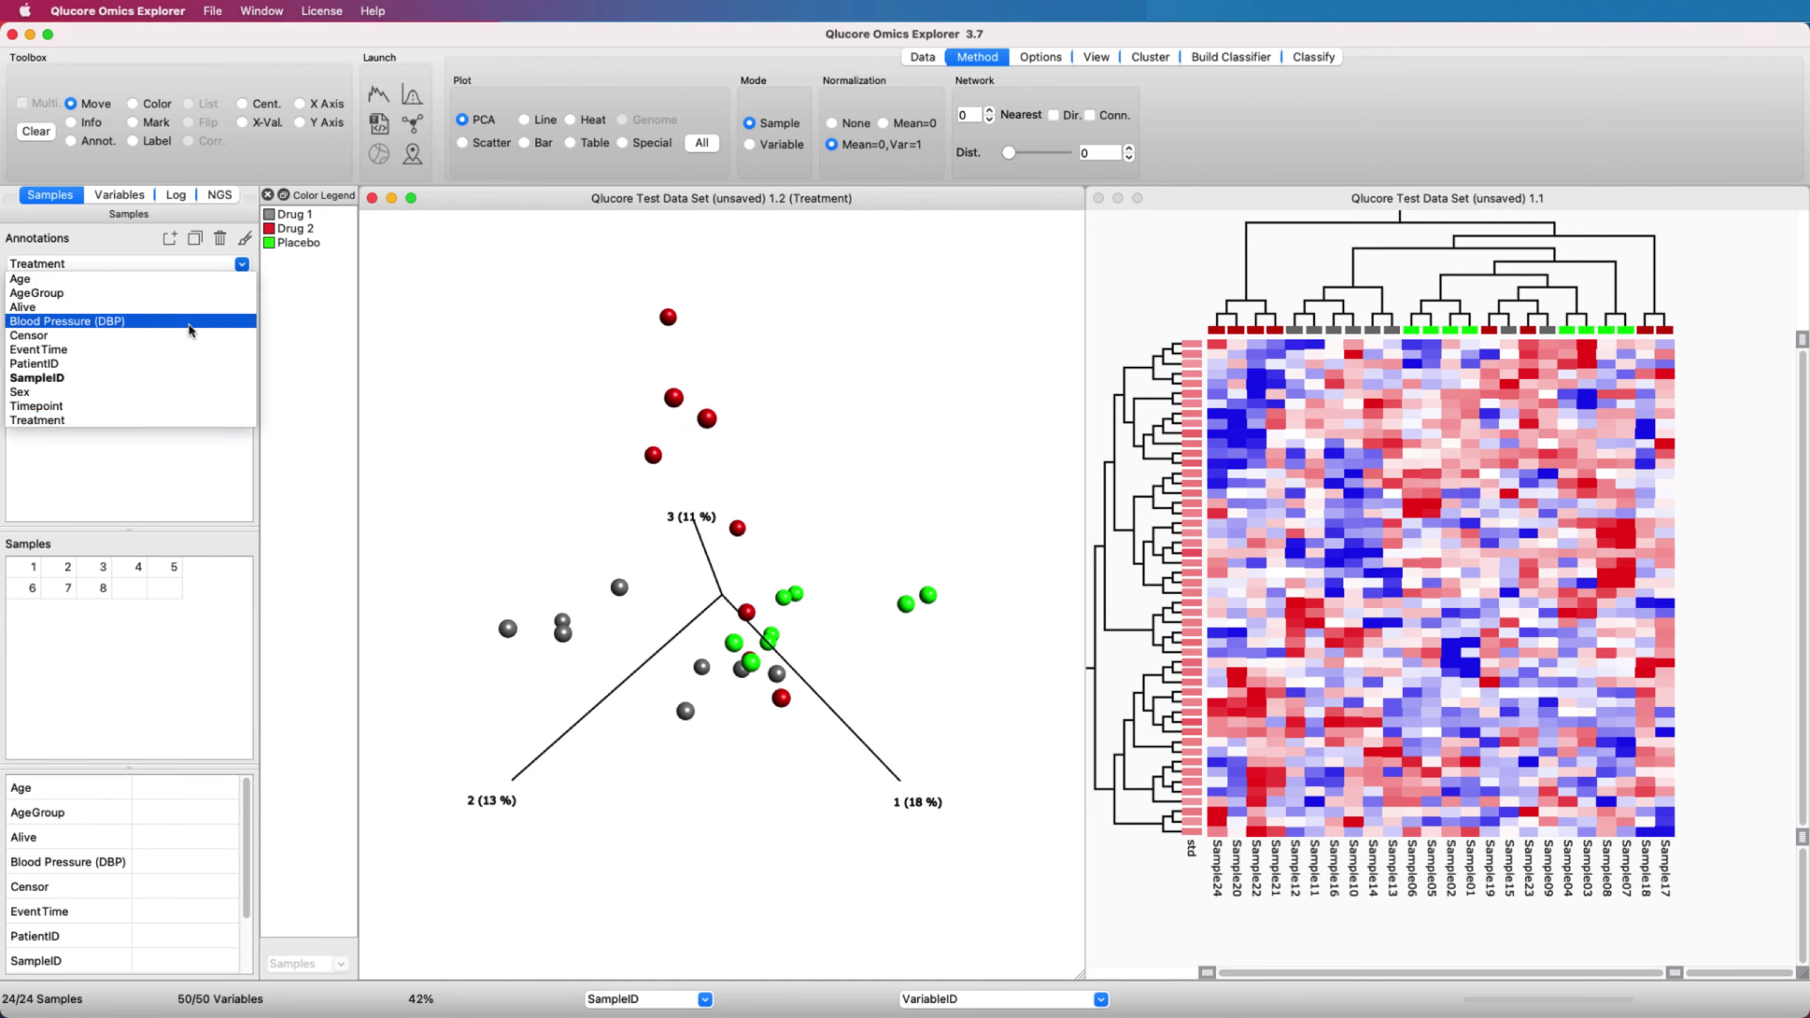
{"action": "left_click", "coordinate": [152, 408]}
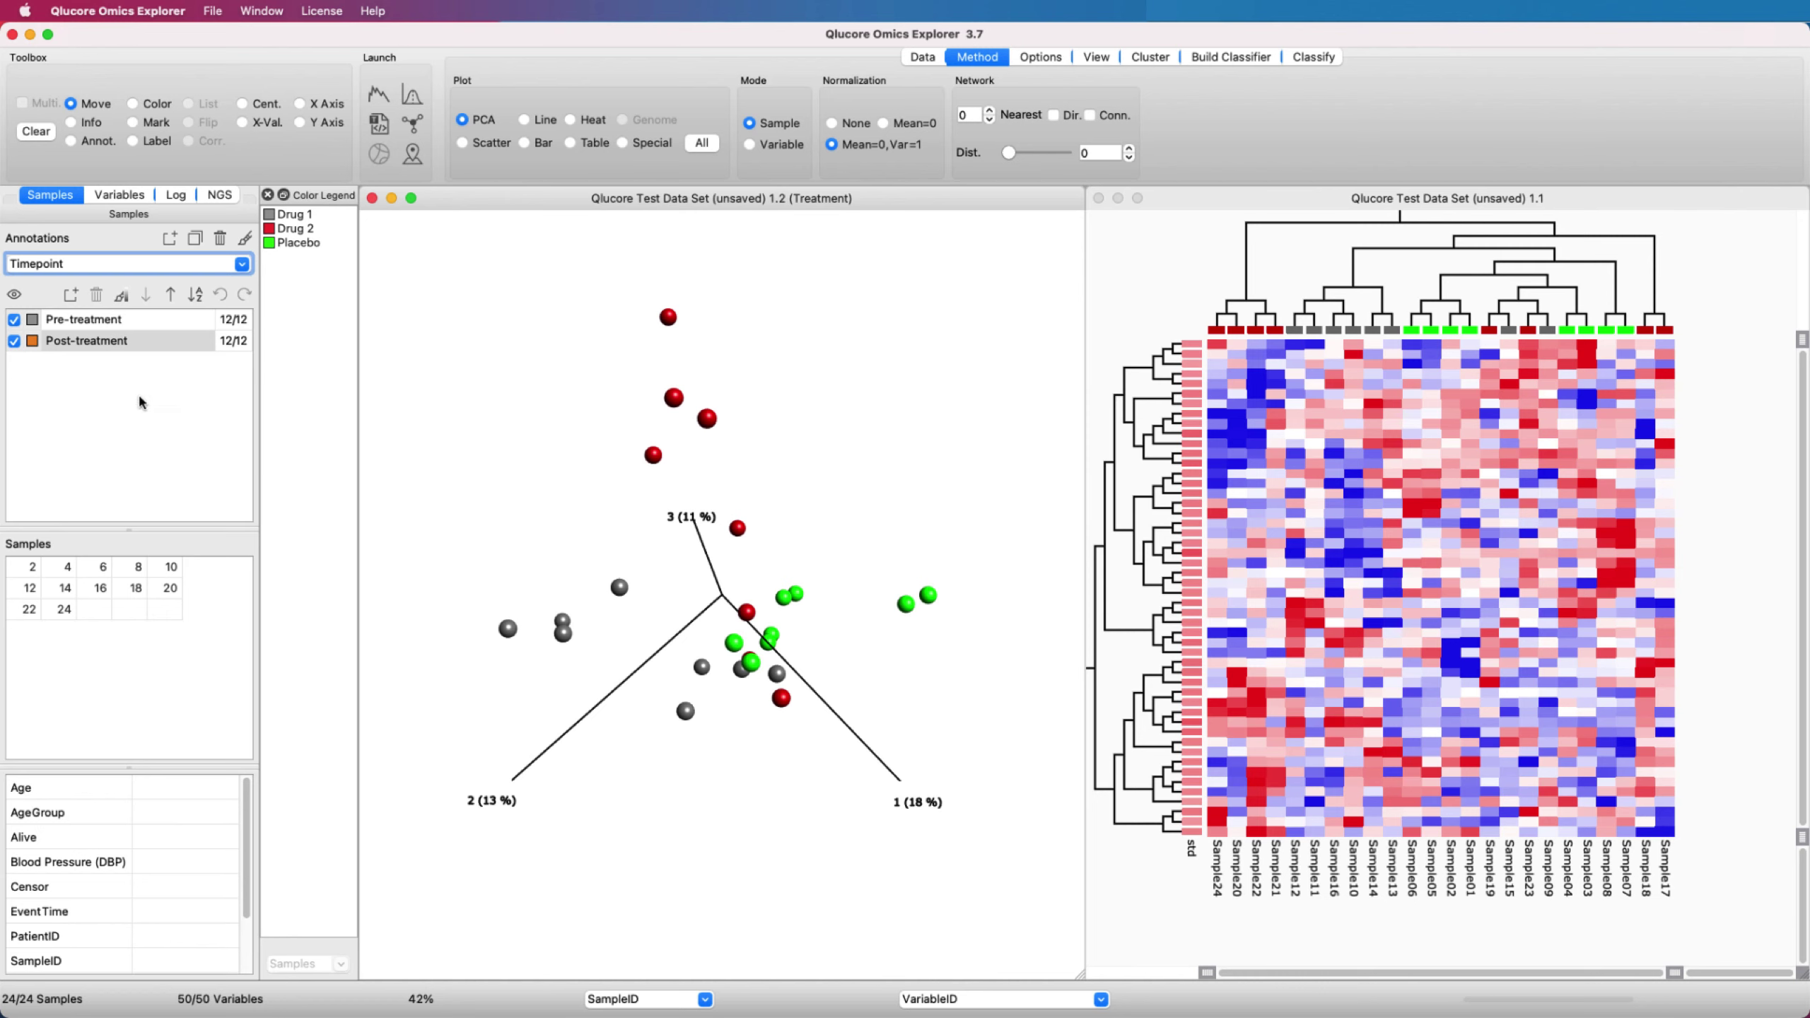
{"action": "left_click", "coordinate": [14, 320]}
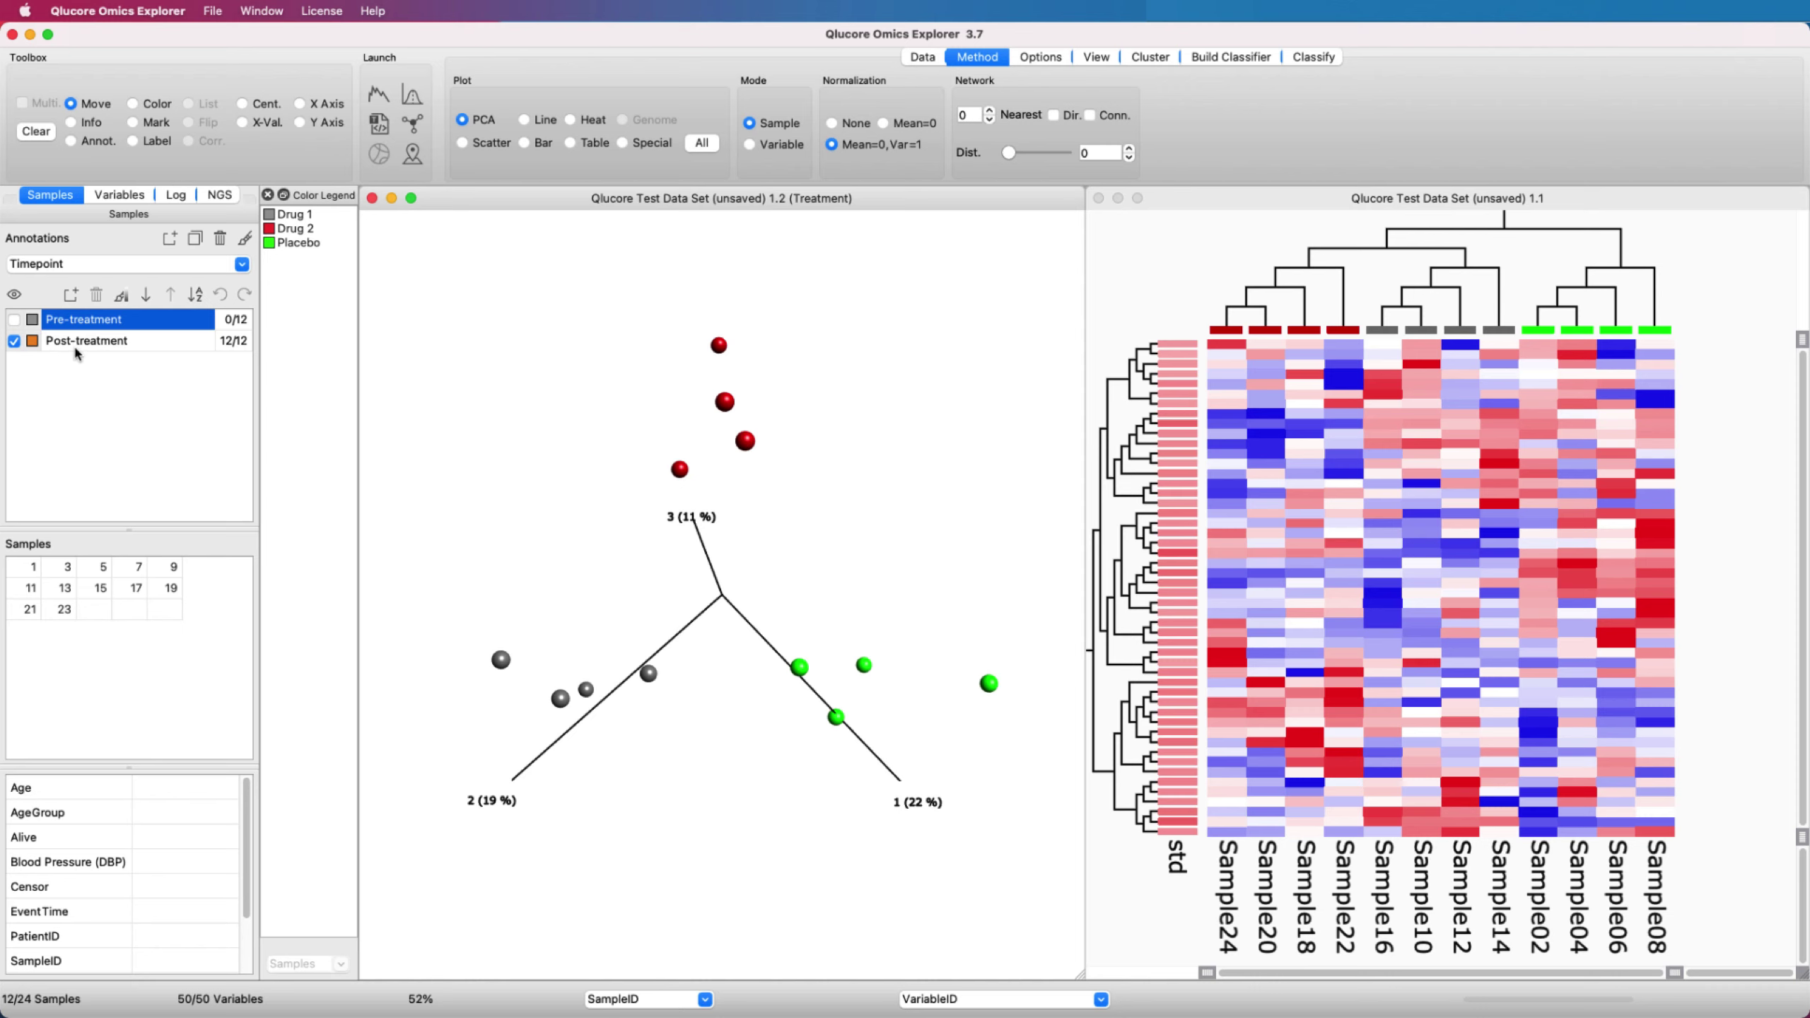
Step: Set up a statistics filter with Multi Group Comparison on the Treatment annotation
{"action": "left_click", "coordinate": [412, 99]}
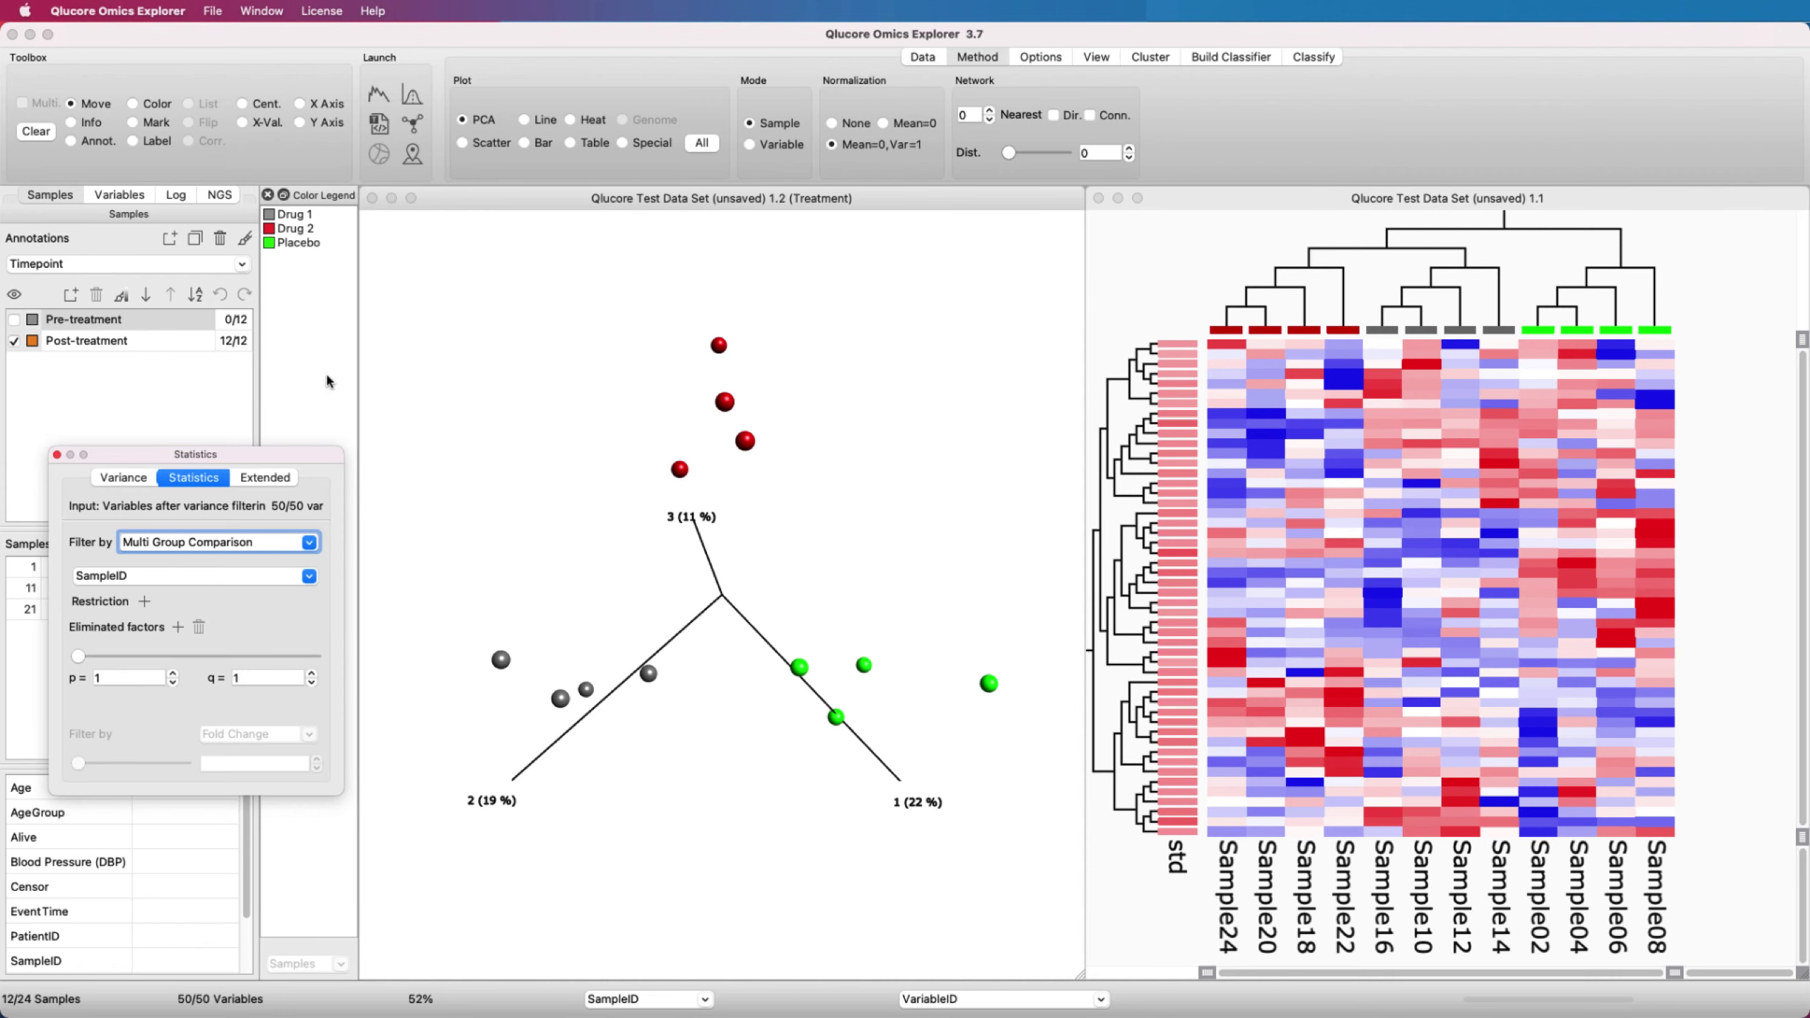
{"action": "left_click_drag", "start_coordinate": [268, 460], "coordinate": [472, 284]}
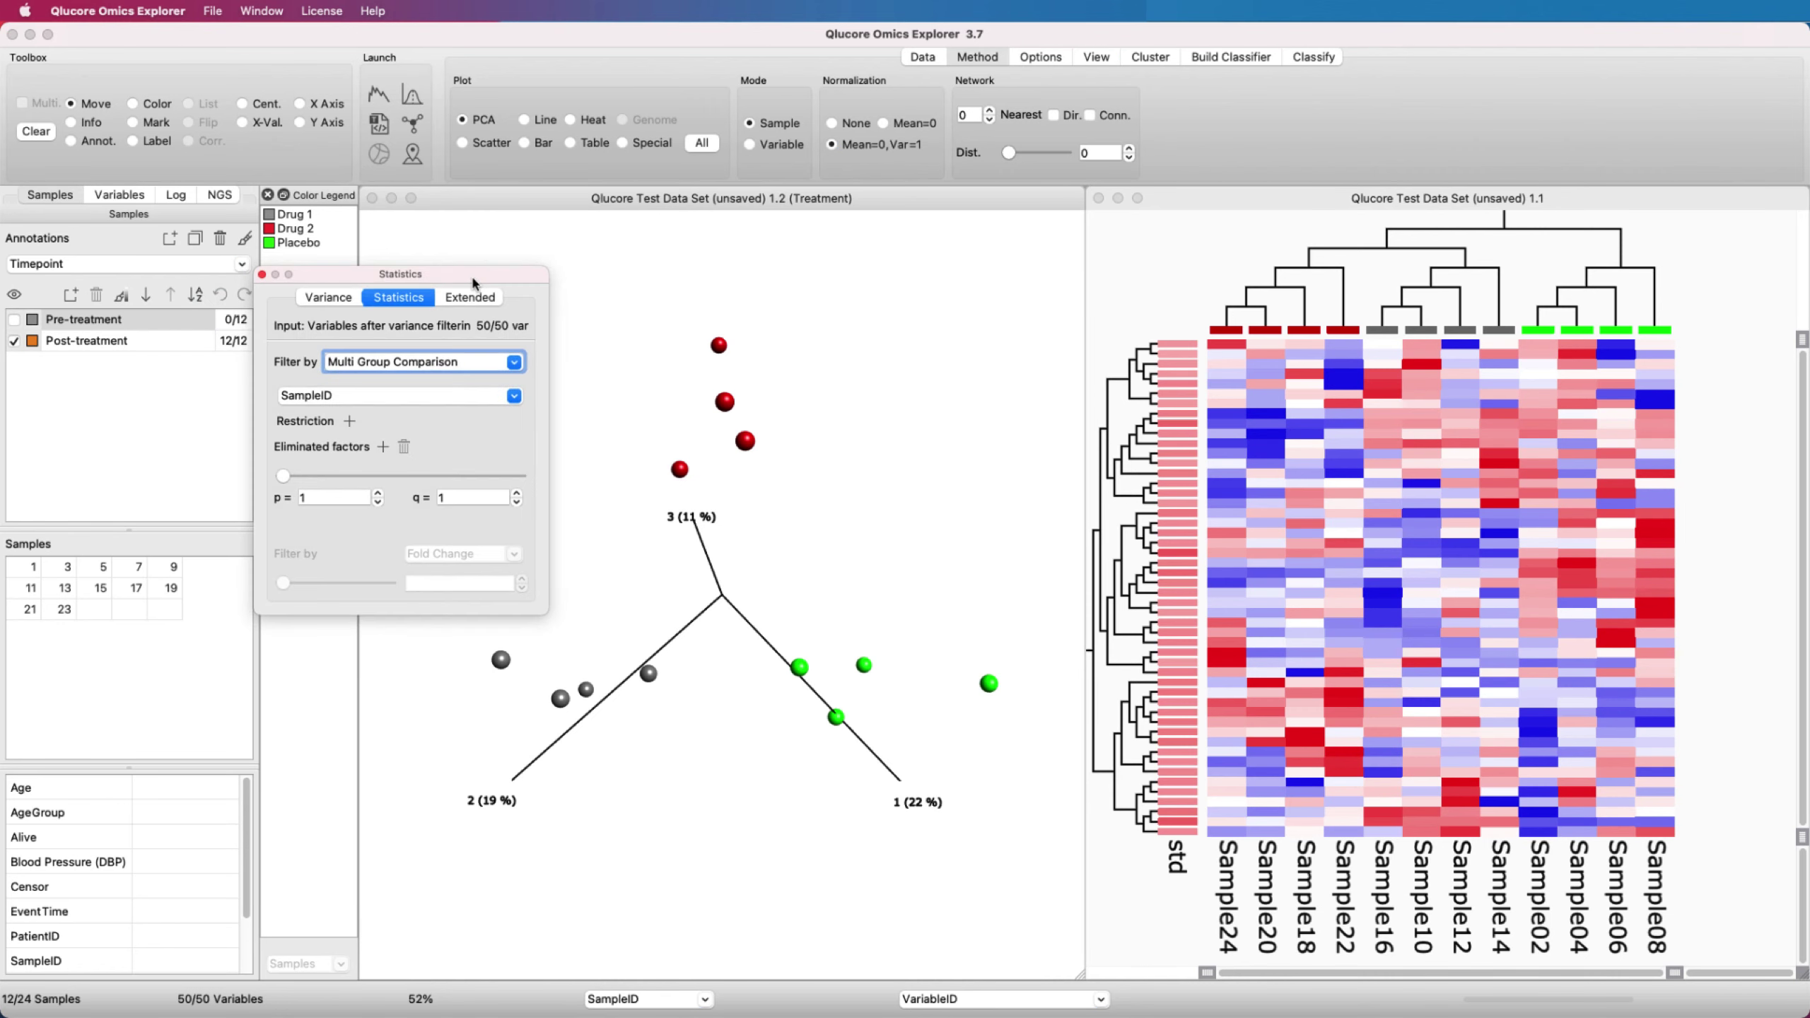
{"action": "left_click", "coordinate": [514, 393]}
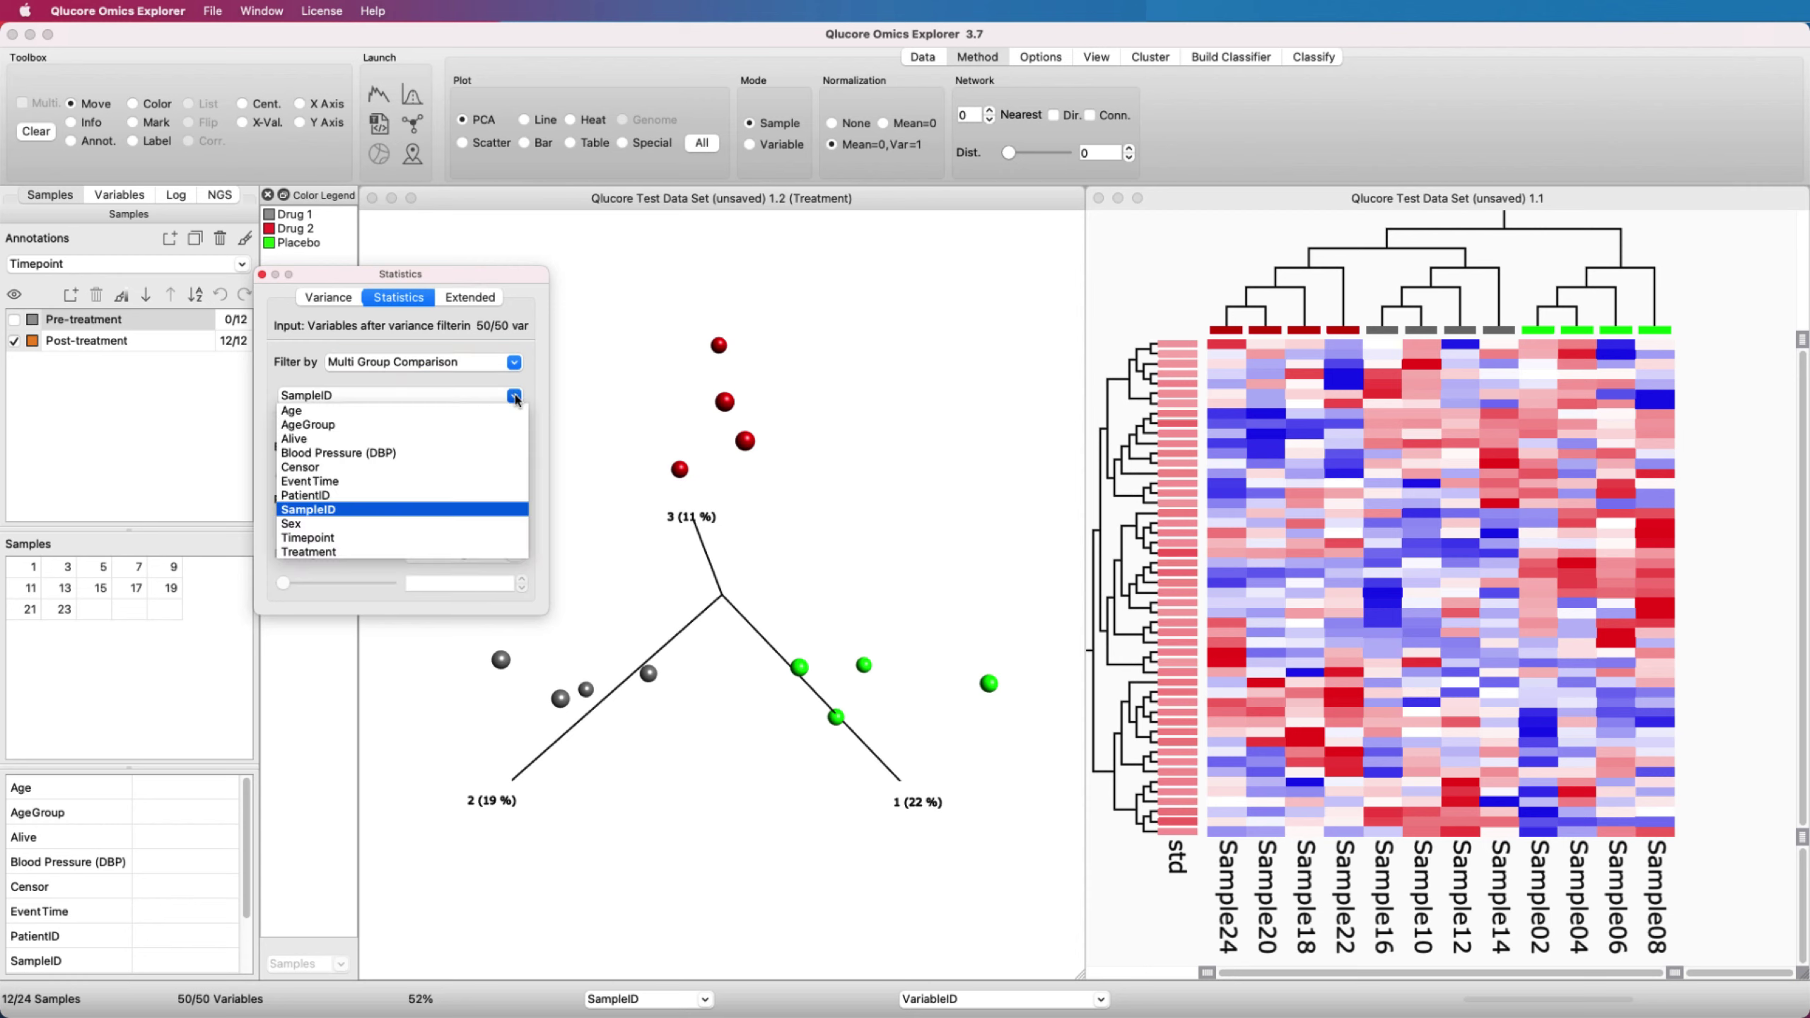
{"action": "left_click", "coordinate": [371, 553]}
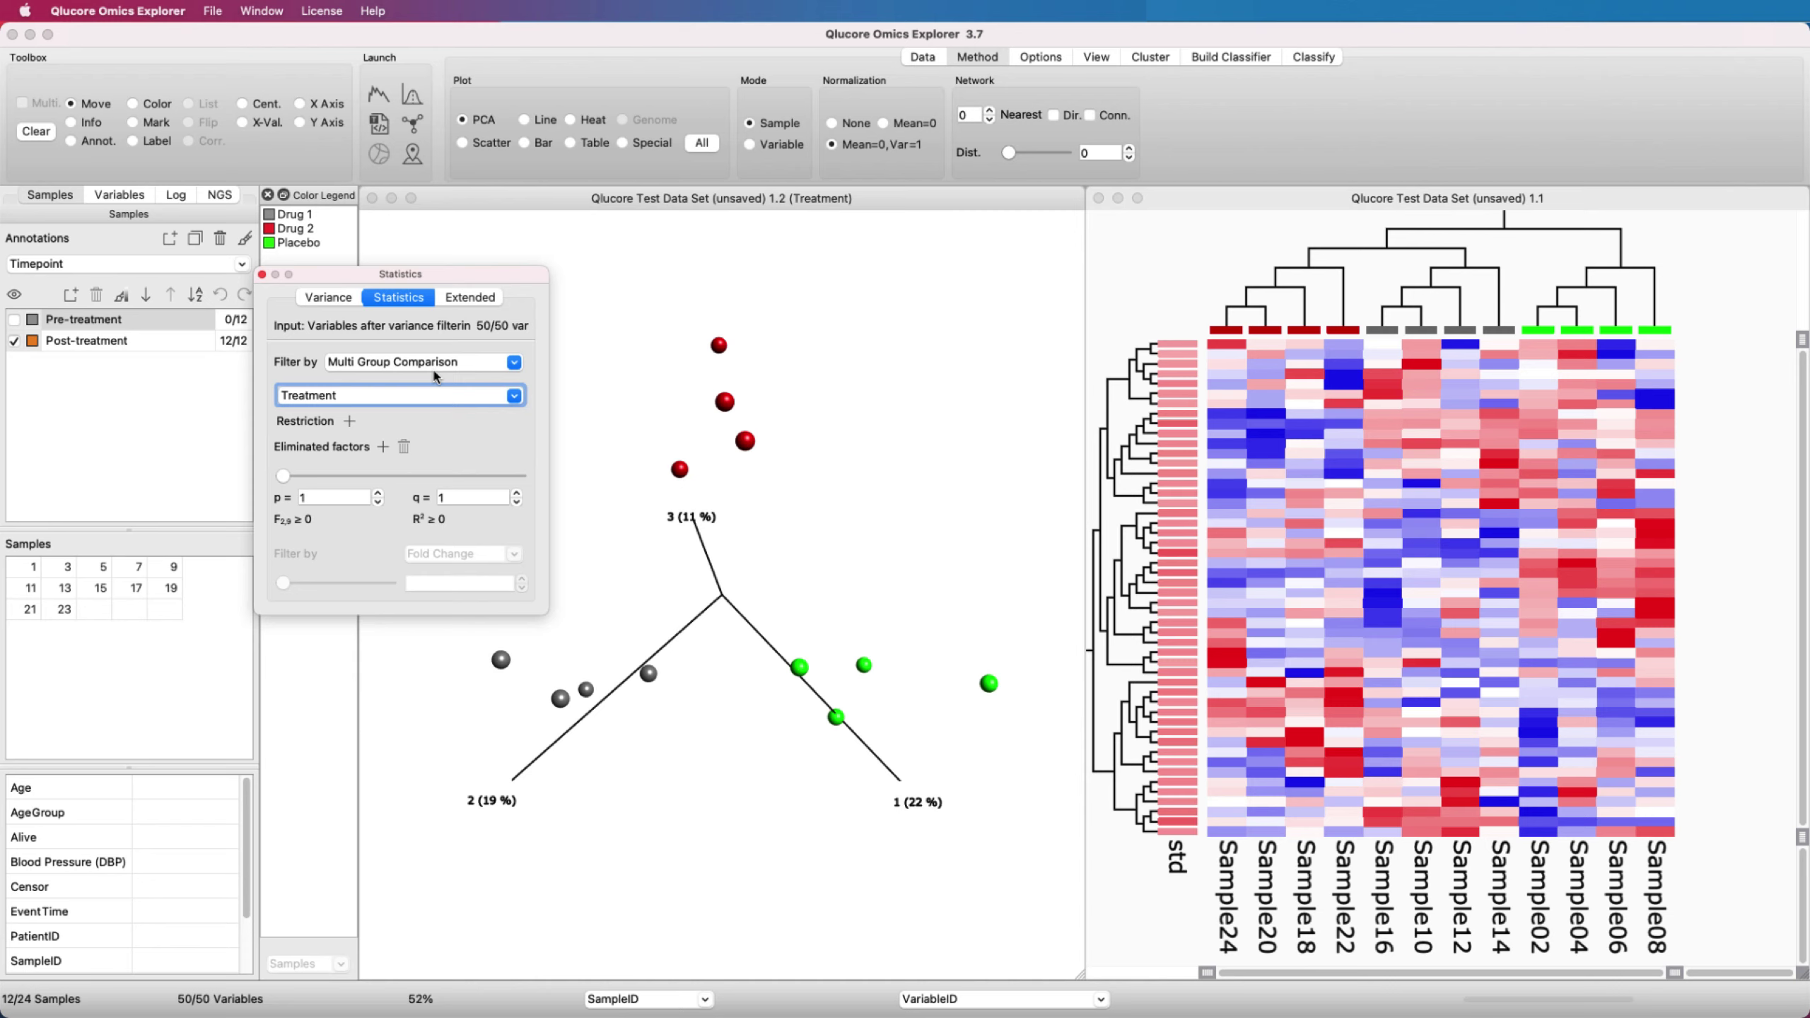
Step: Review the statistical tests offered for filtering and the extended statistics options
{"action": "left_click", "coordinate": [514, 363]}
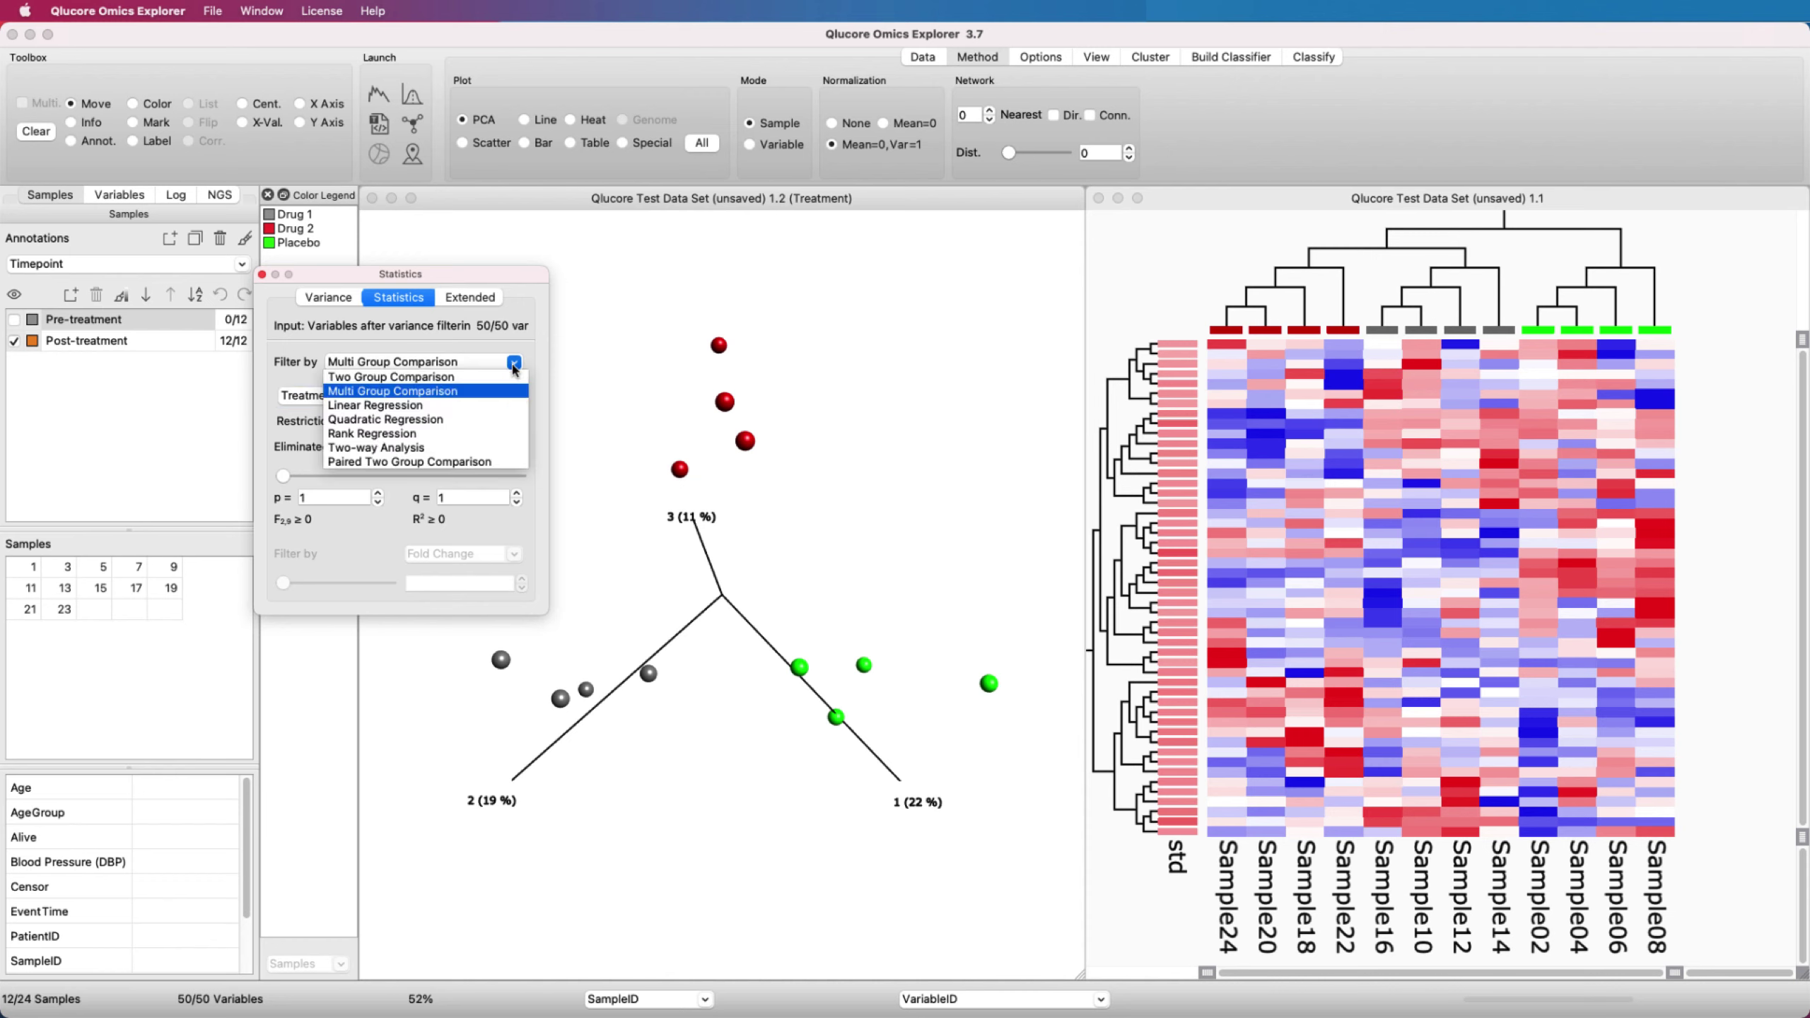
{"action": "left_click", "coordinate": [514, 365]}
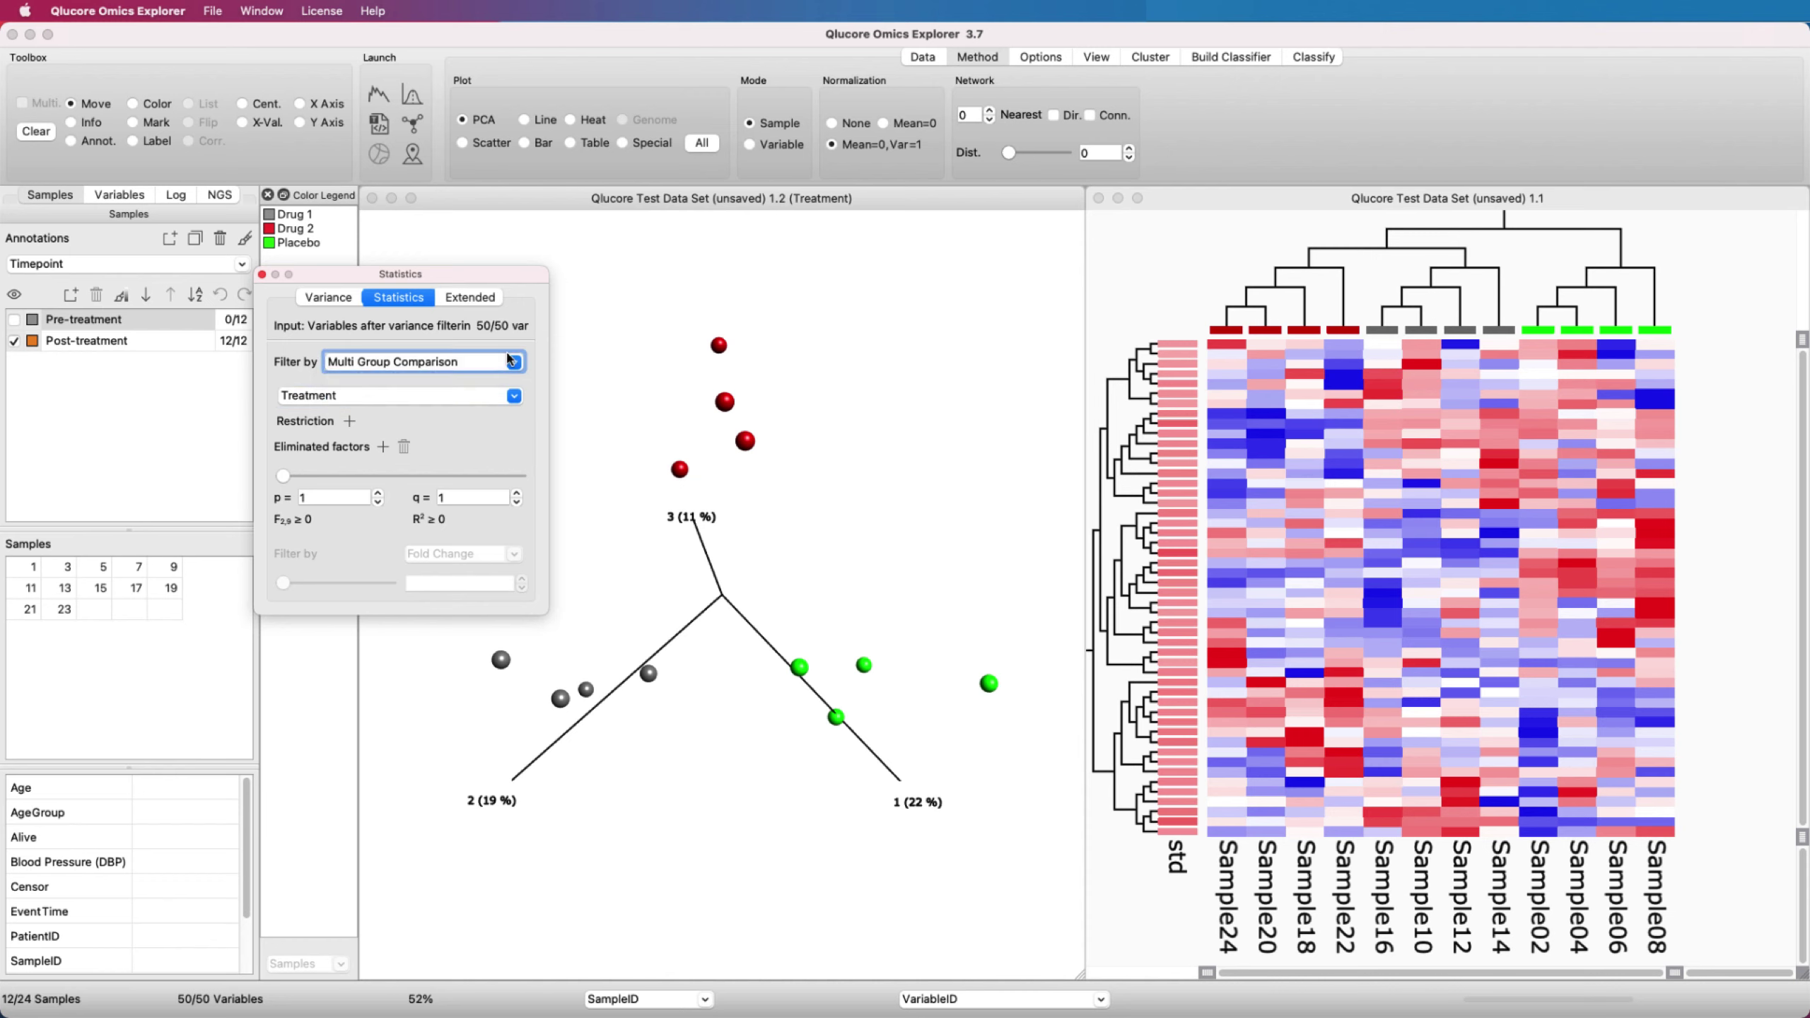
{"action": "left_click", "coordinate": [478, 301]}
{"action": "left_click", "coordinate": [412, 300]}
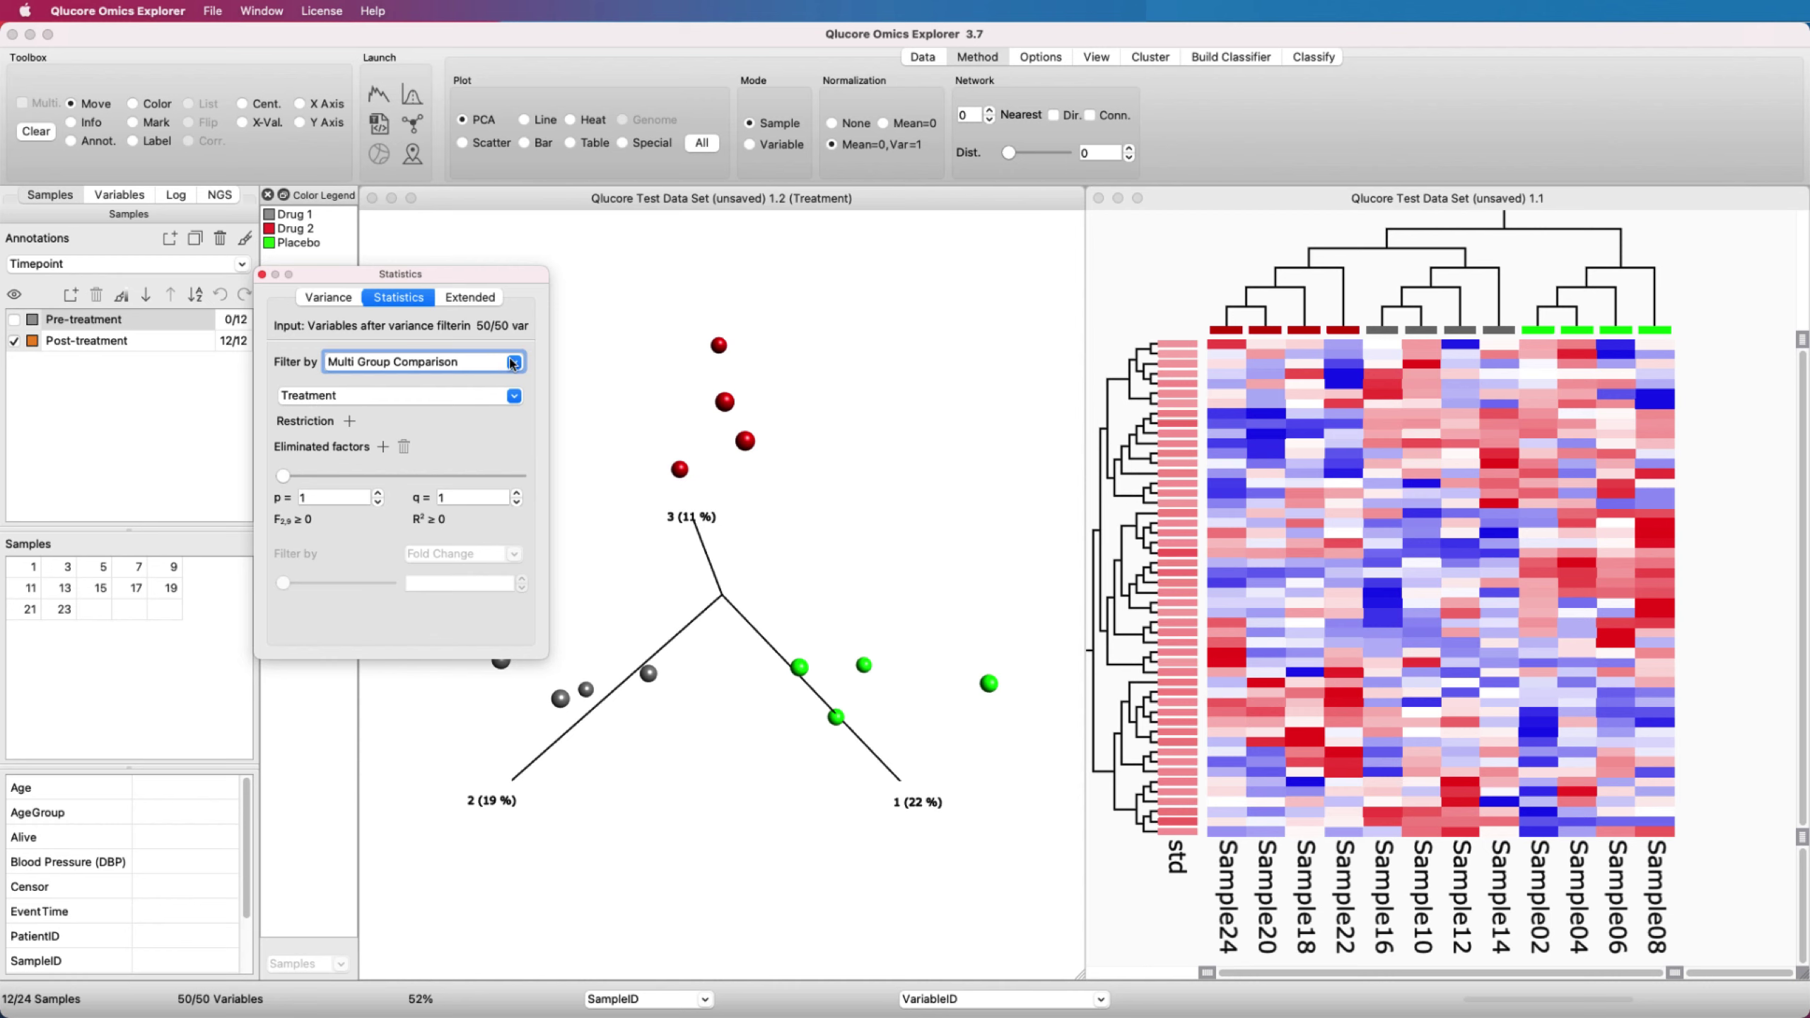
Step: Display the Treatment annotation for the samples and set the statistics filter's q-value cutoff to 0.05
{"action": "left_click", "coordinate": [242, 263]}
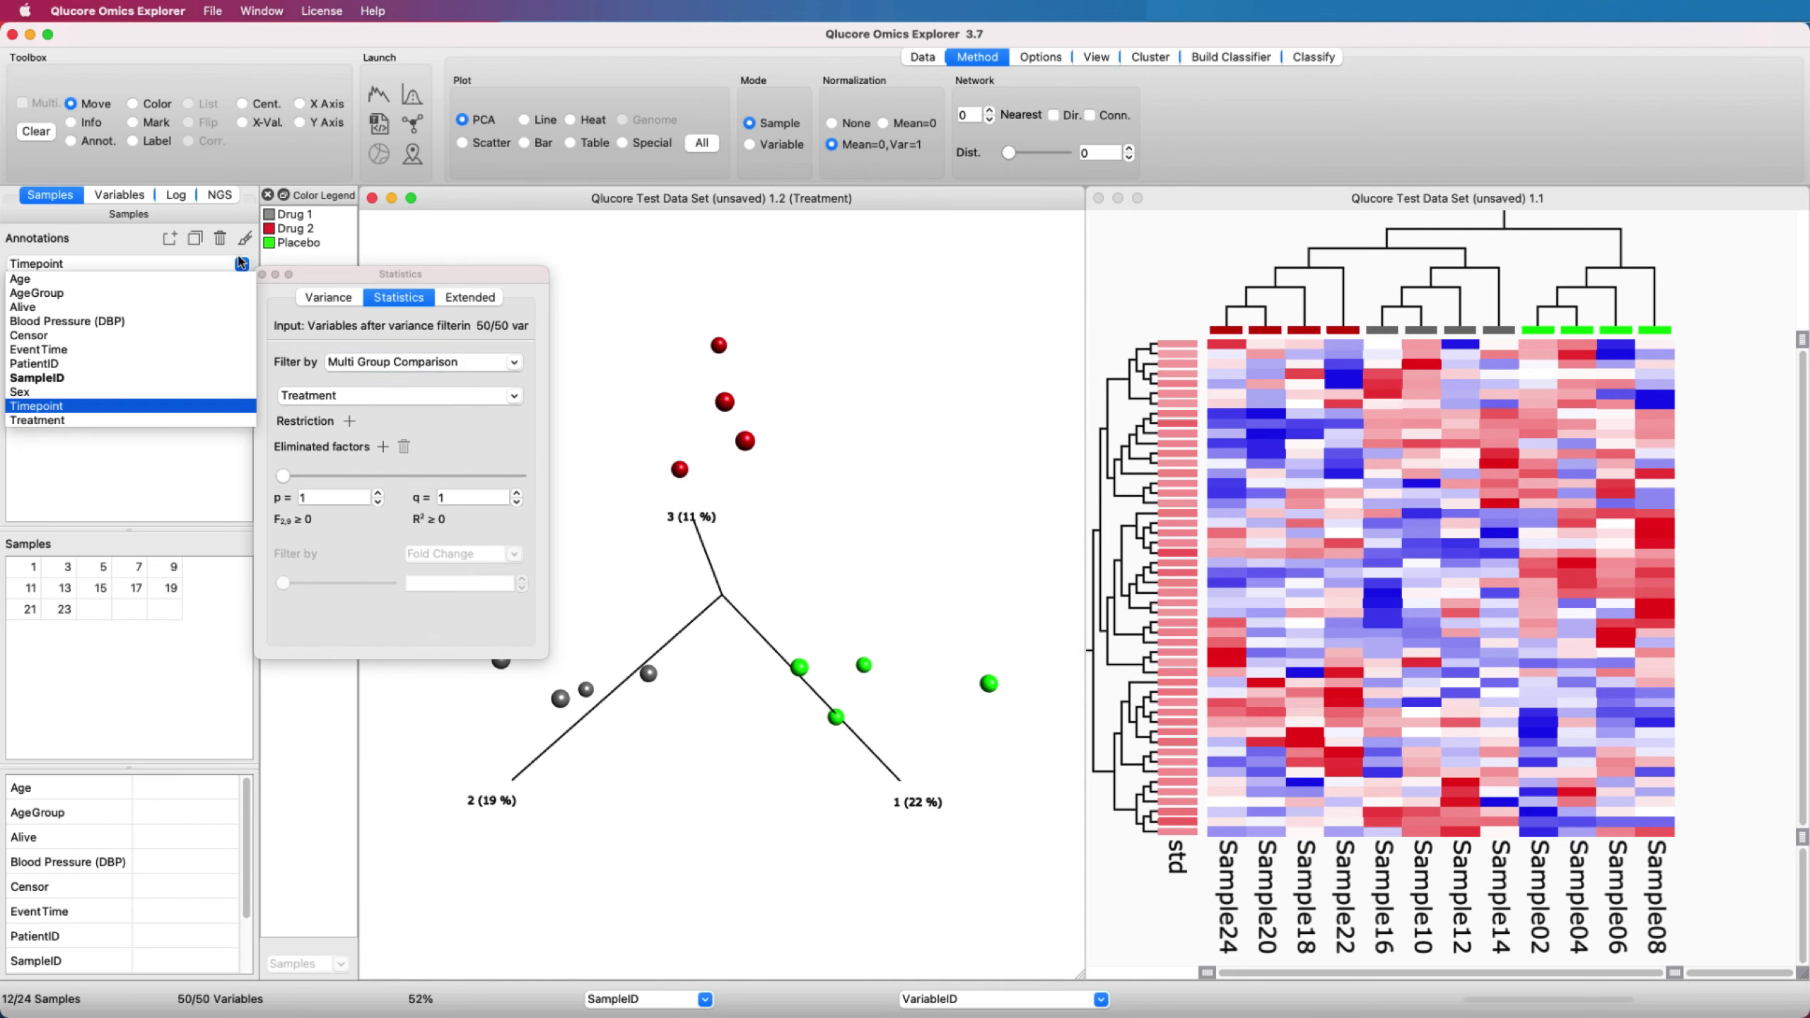
{"action": "left_click", "coordinate": [183, 430]}
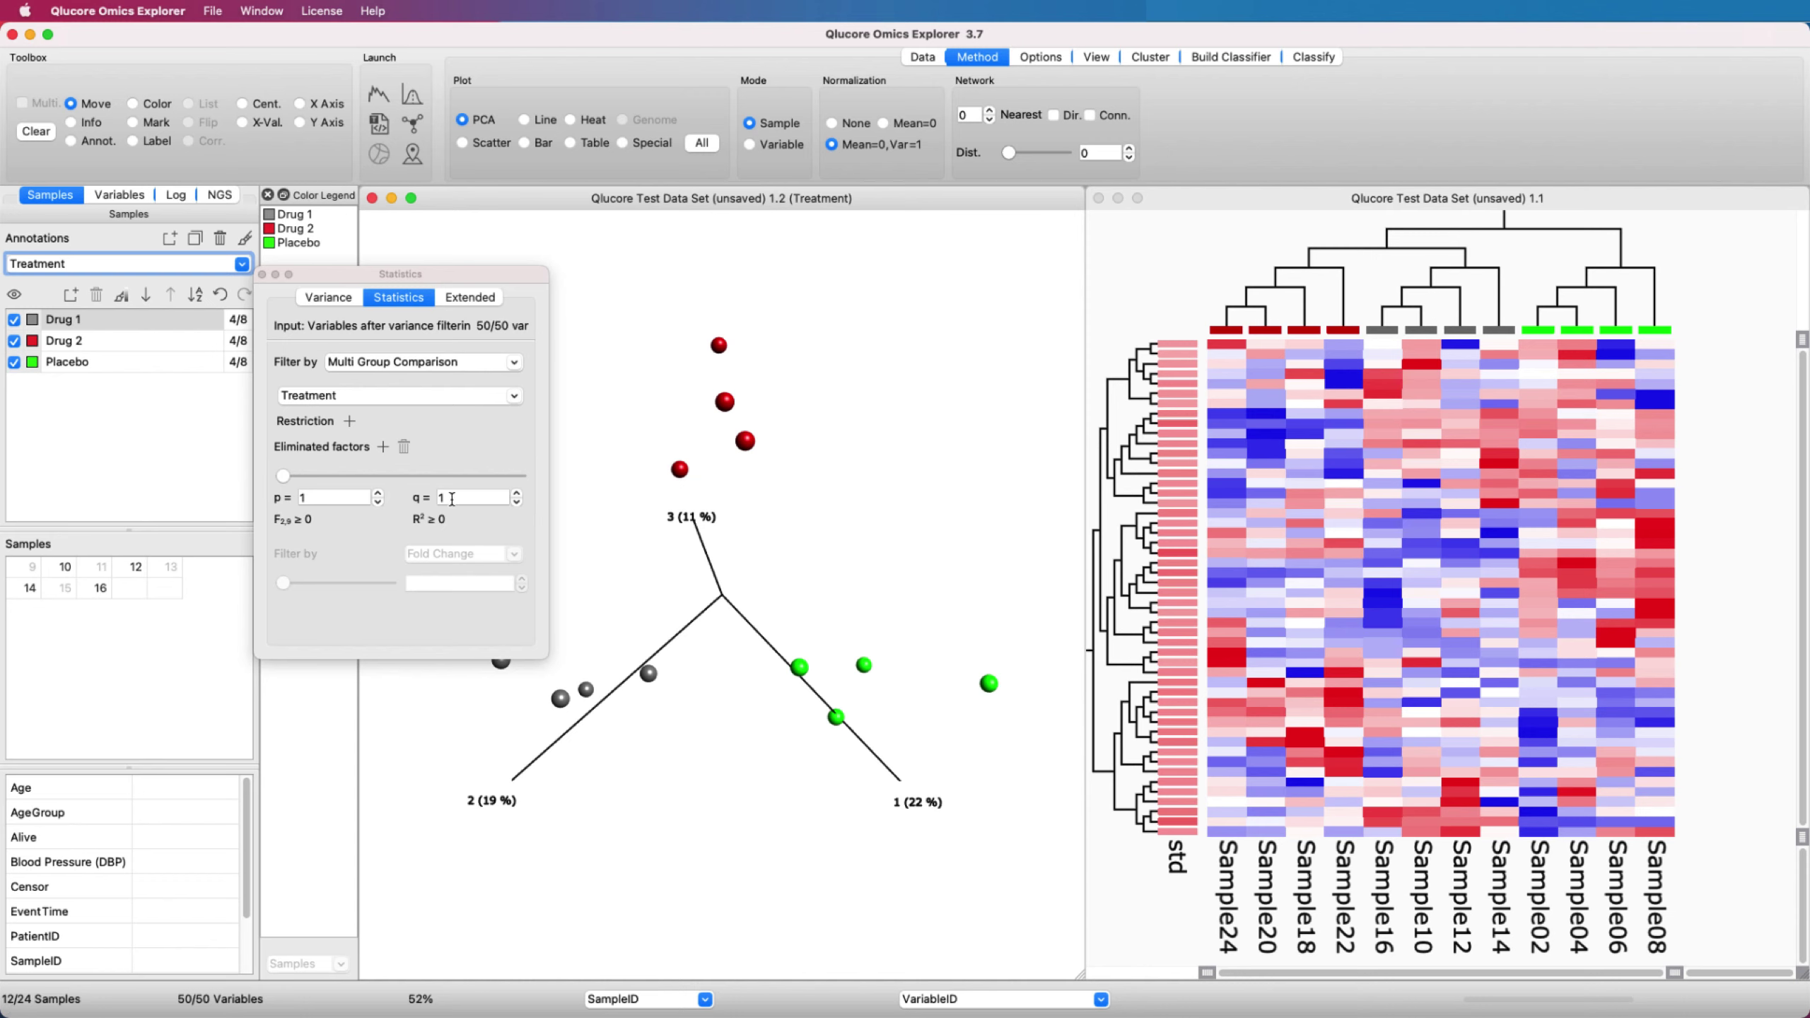
{"action": "left_click", "coordinate": [451, 498]}
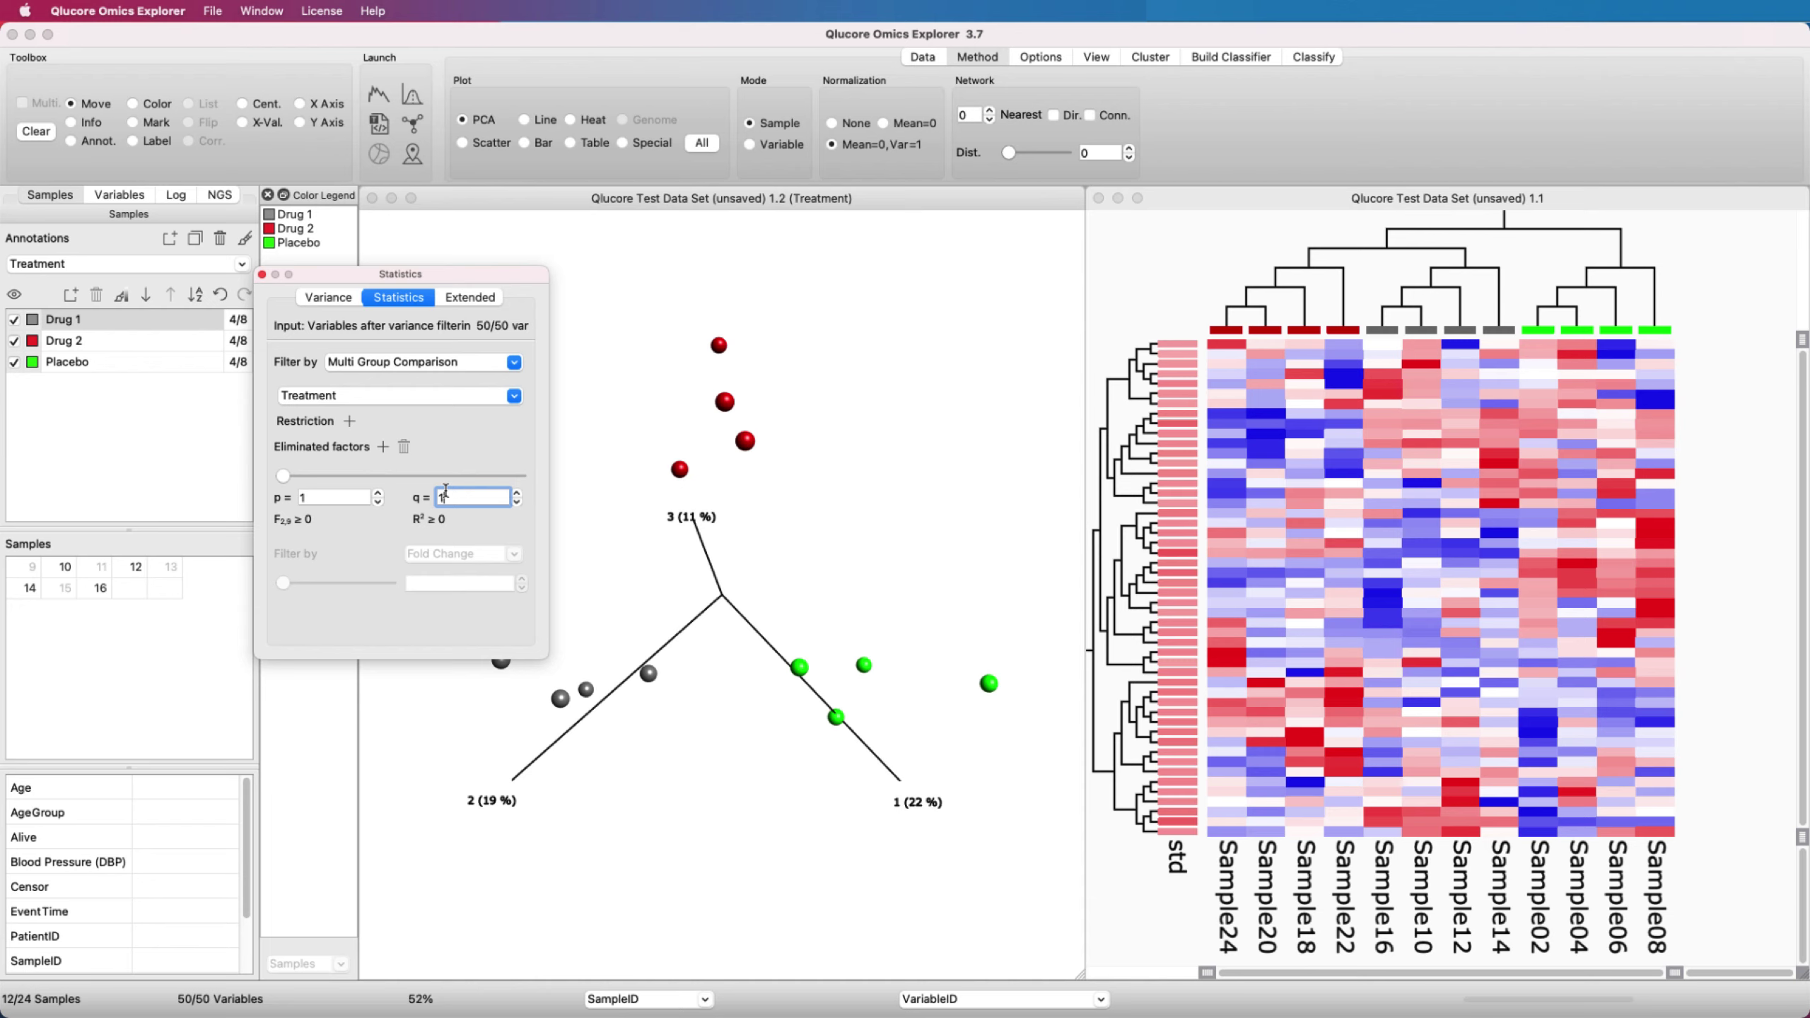
{"action": "type", "text": "0,05"}
{"action": "key", "text": "Return"}
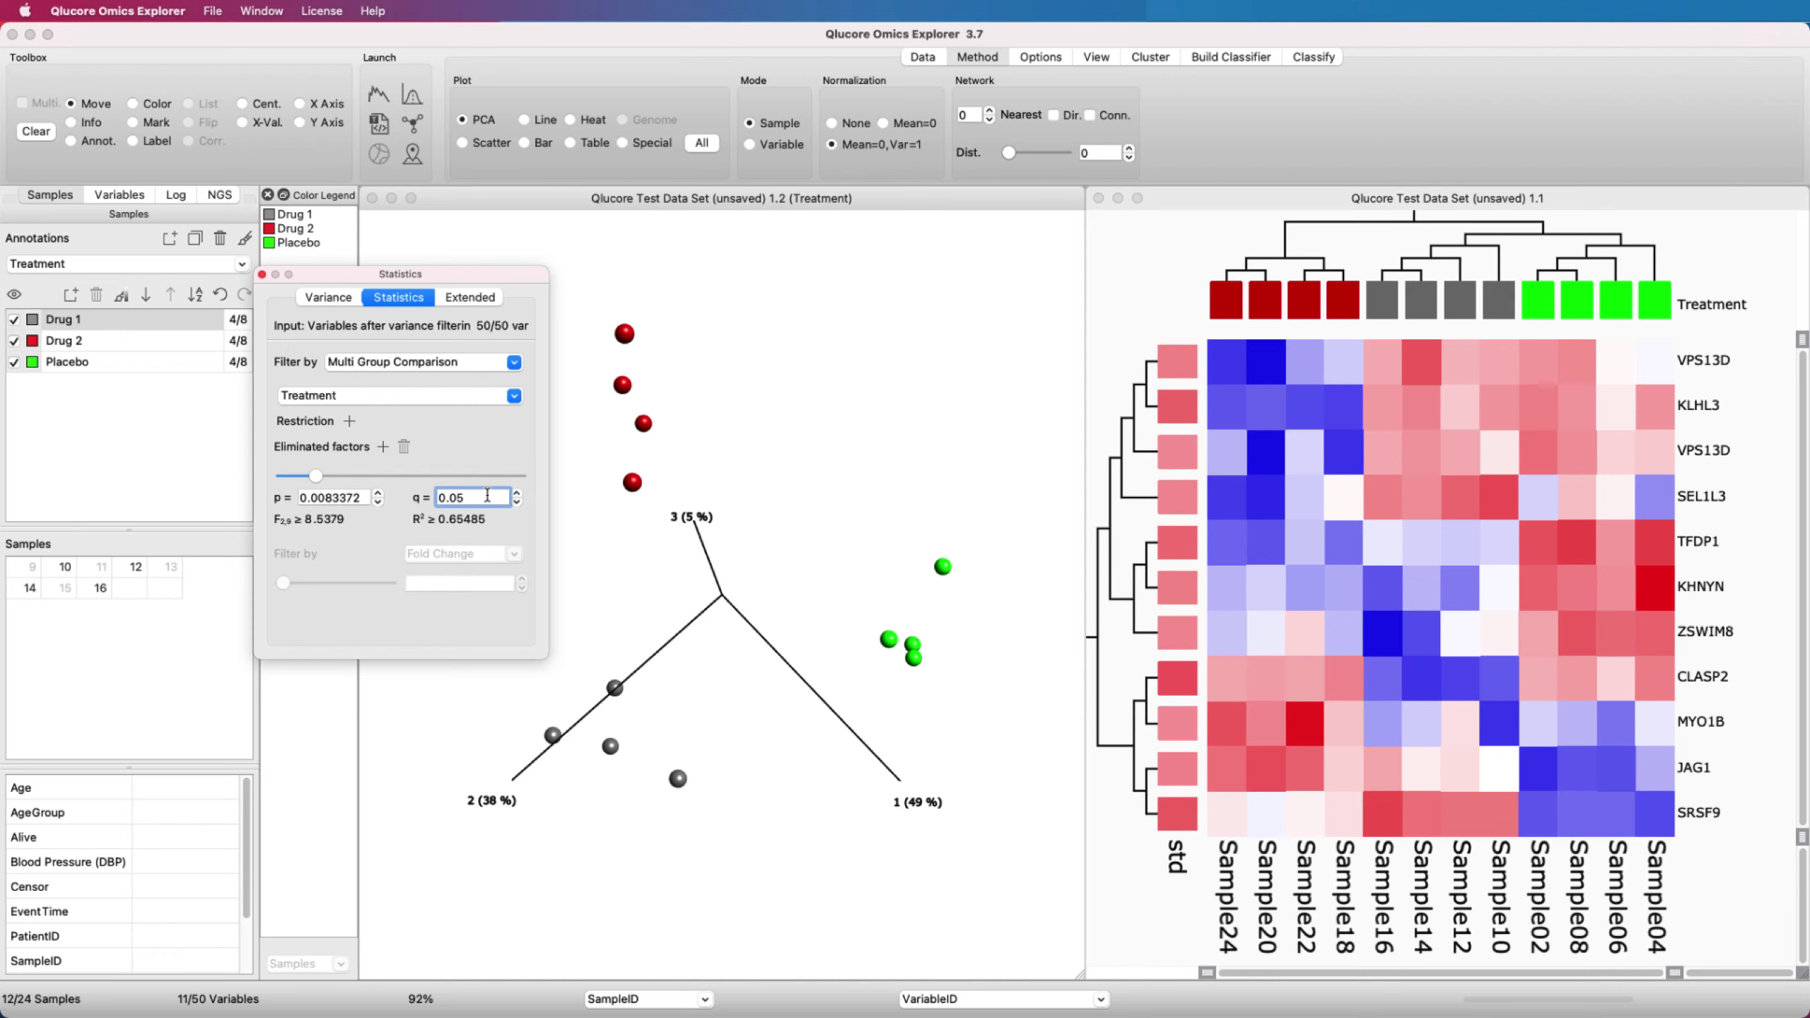
Step: Tighten the Multi Group Comparison filter to a p-value cutoff of 0.0032
{"action": "left_click_drag", "start_coordinate": [479, 276], "coordinate": [422, 314]}
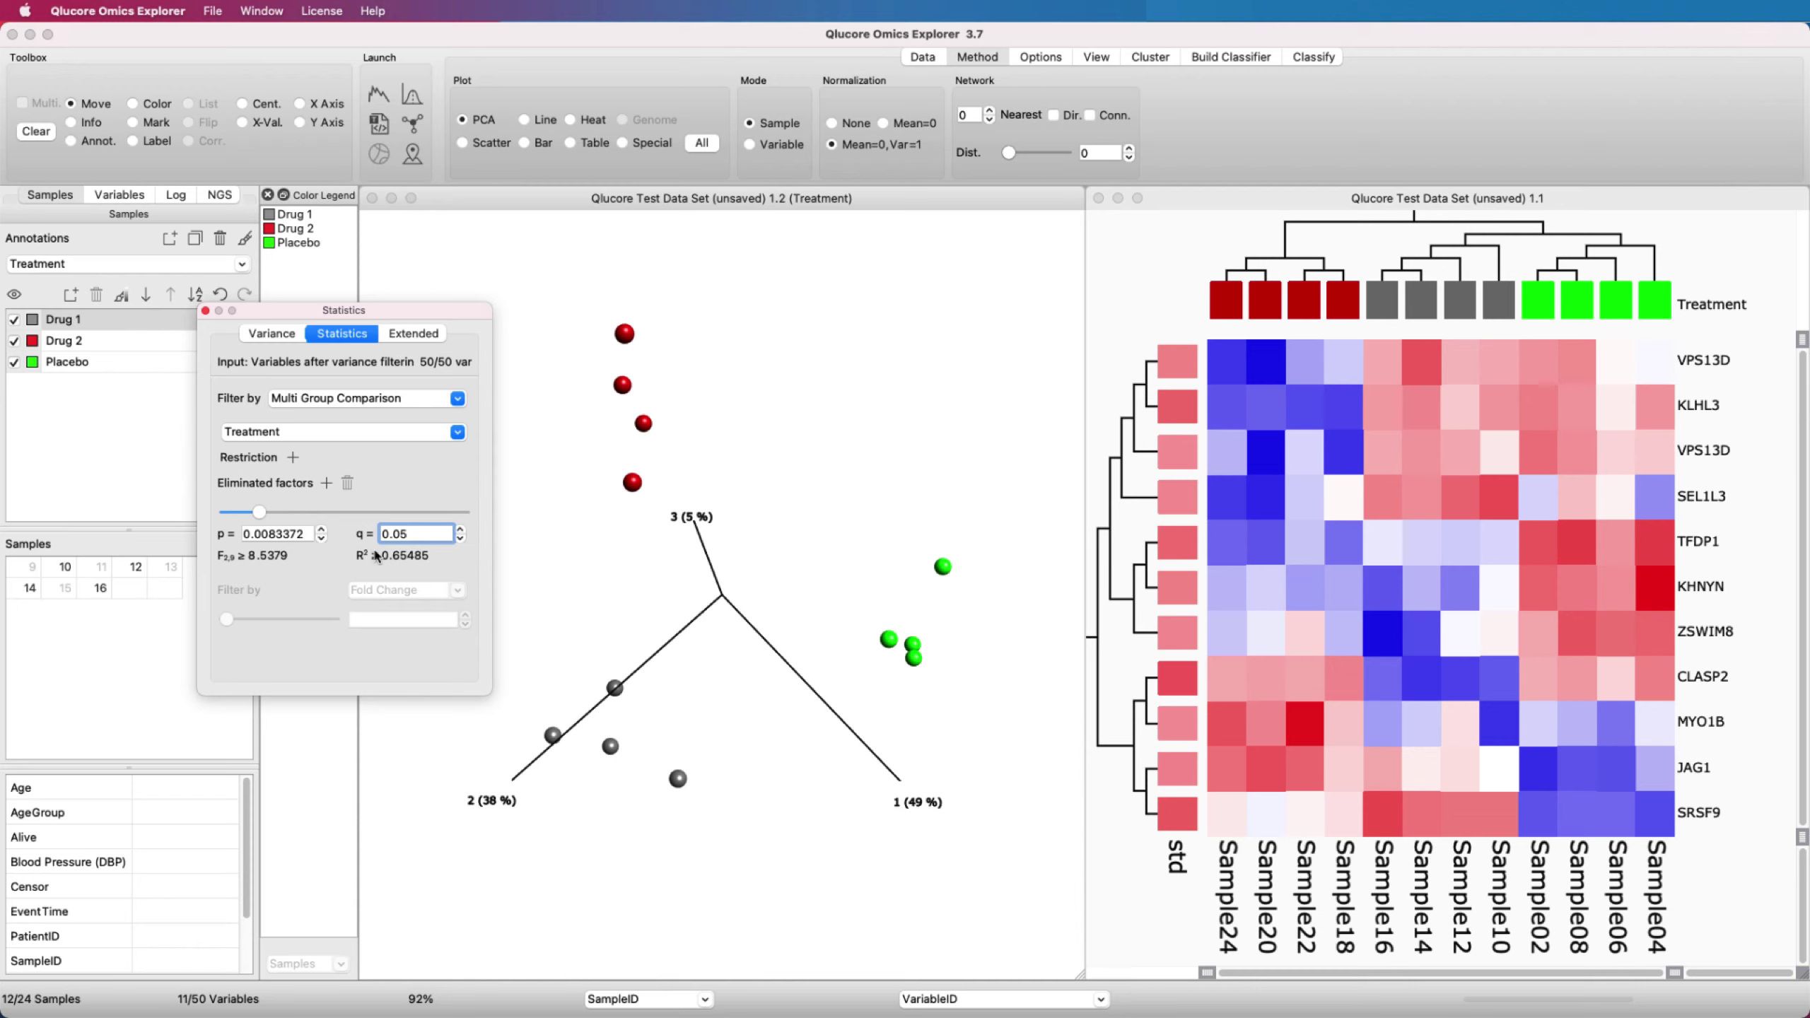
{"action": "left_click", "coordinate": [263, 531]}
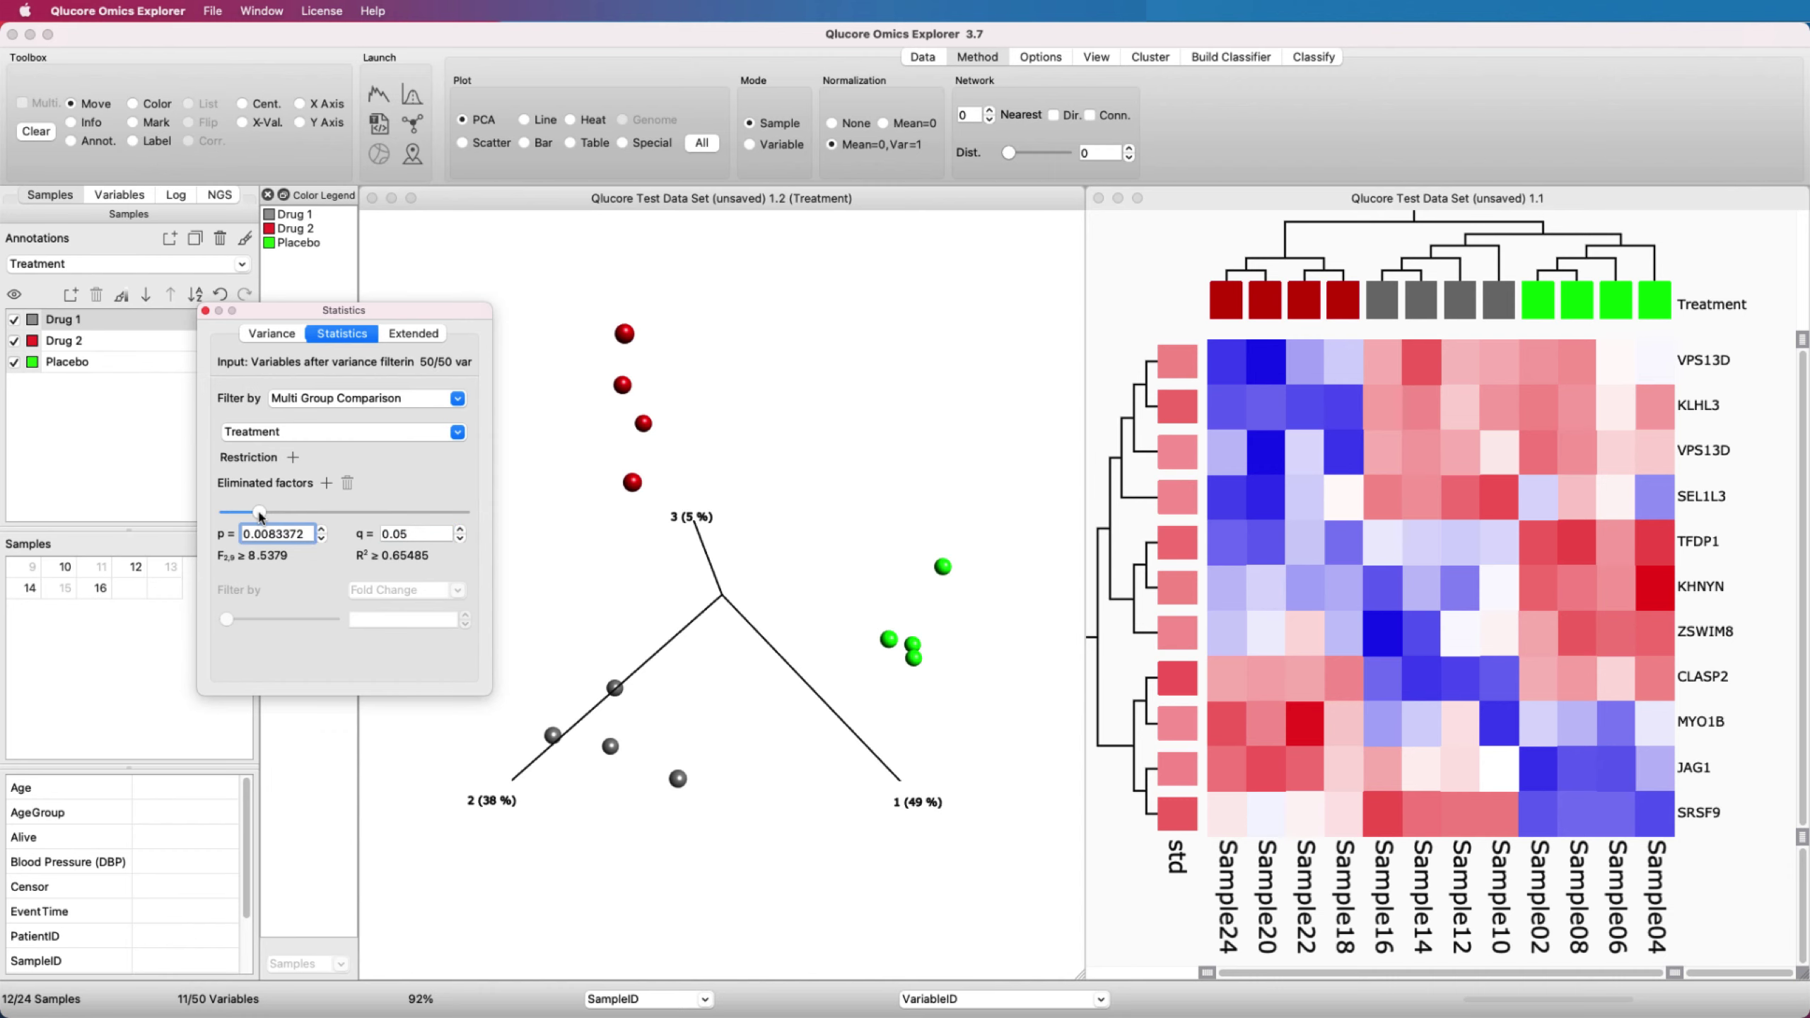
{"action": "left_click", "coordinate": [261, 518]}
{"action": "left_click_drag", "start_coordinate": [261, 518], "coordinate": [270, 517]}
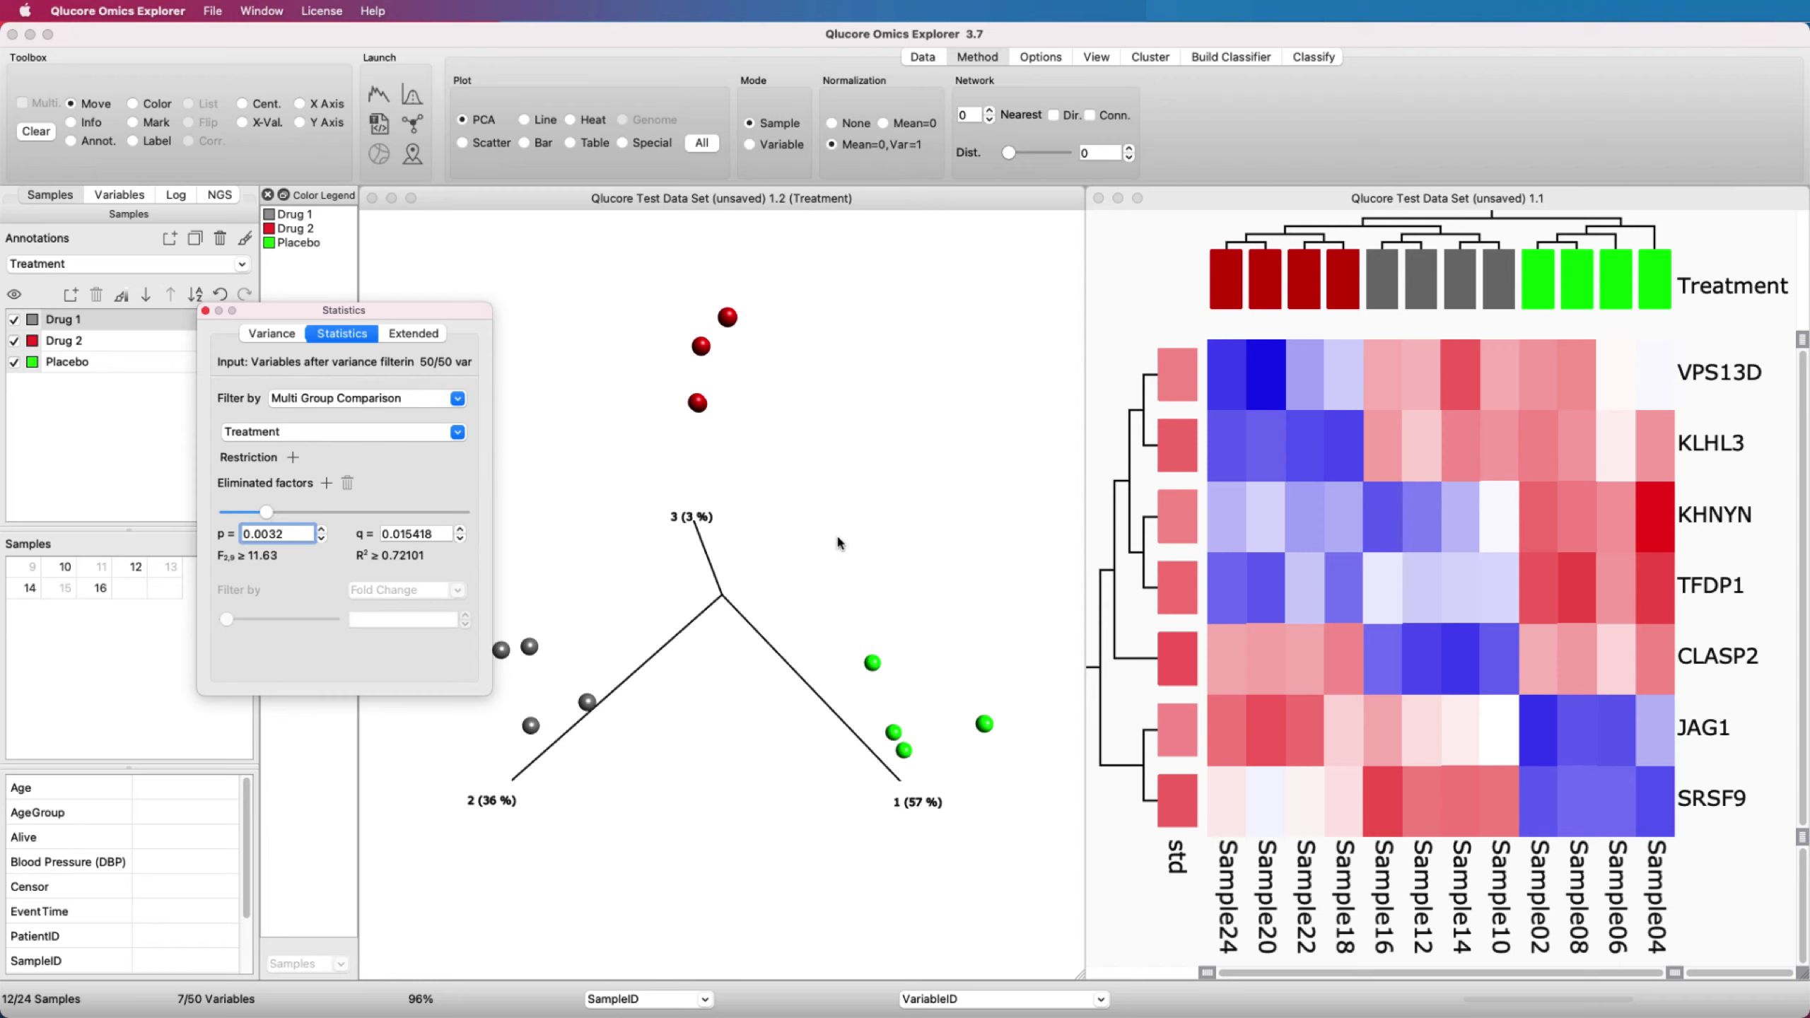
{"action": "left_click_drag", "start_coordinate": [859, 487], "coordinate": [647, 526]}
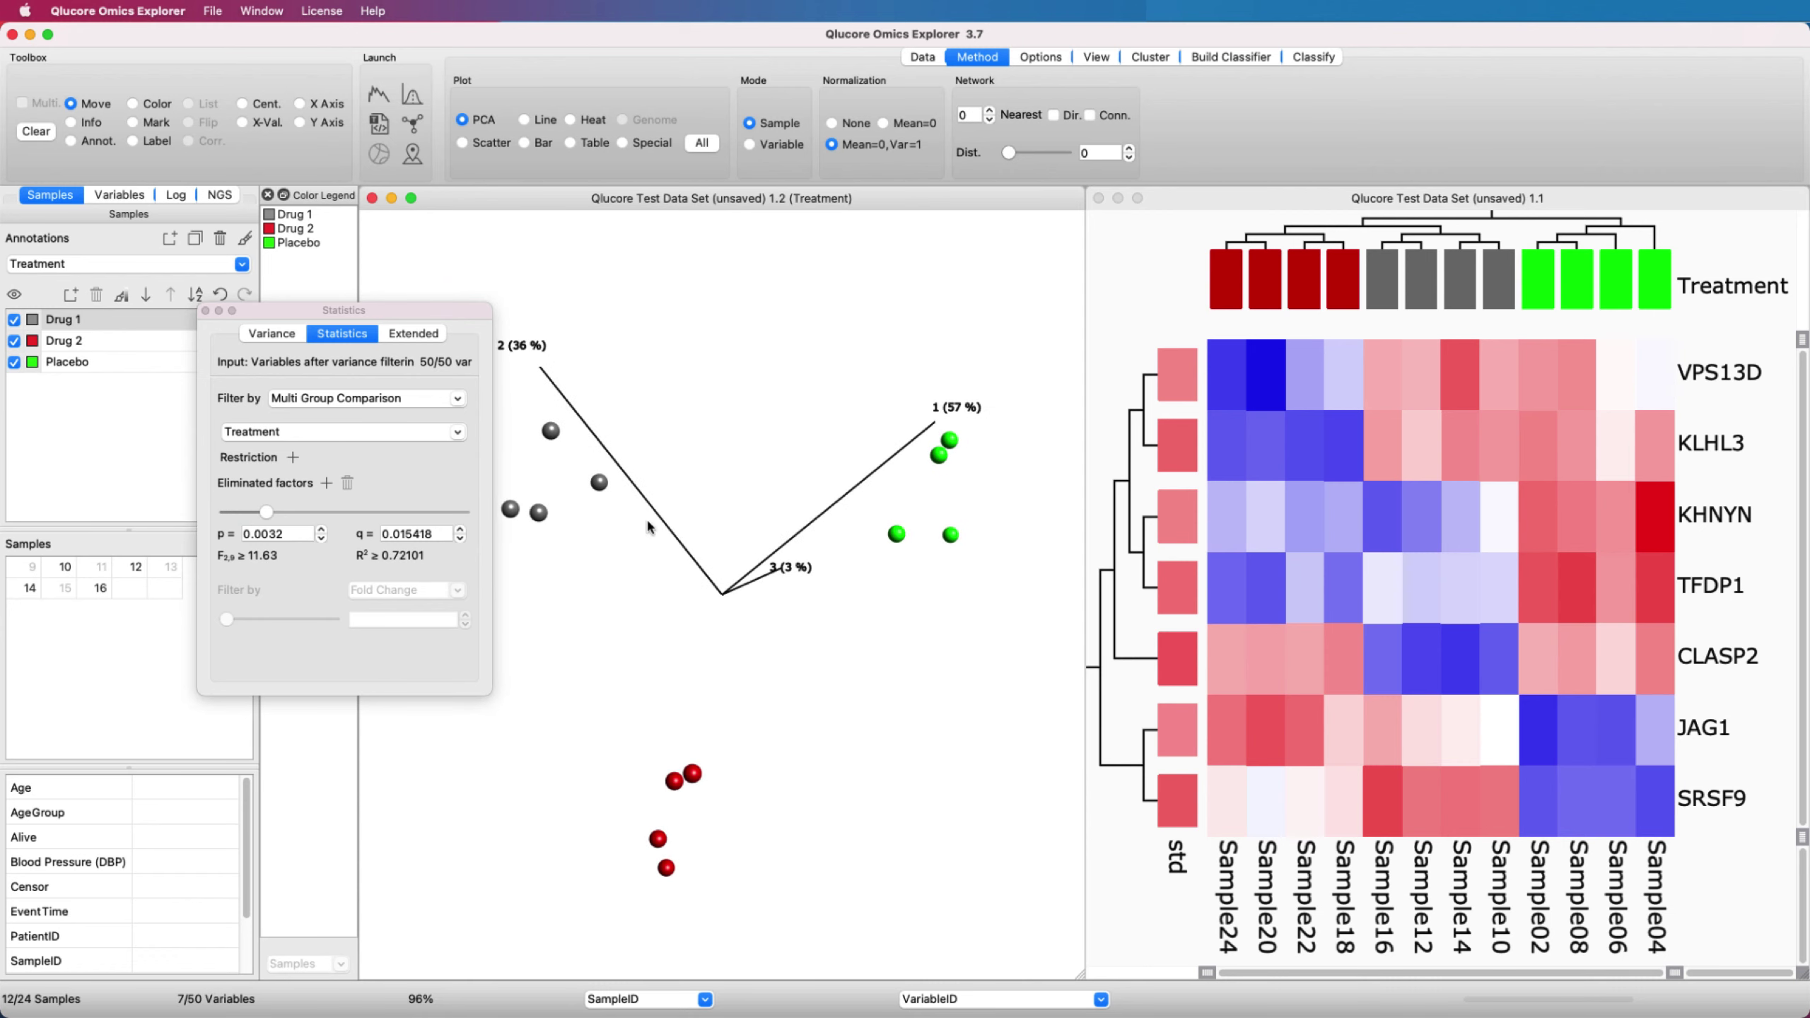
{"action": "left_click_drag", "start_coordinate": [432, 307], "coordinate": [278, 402]}
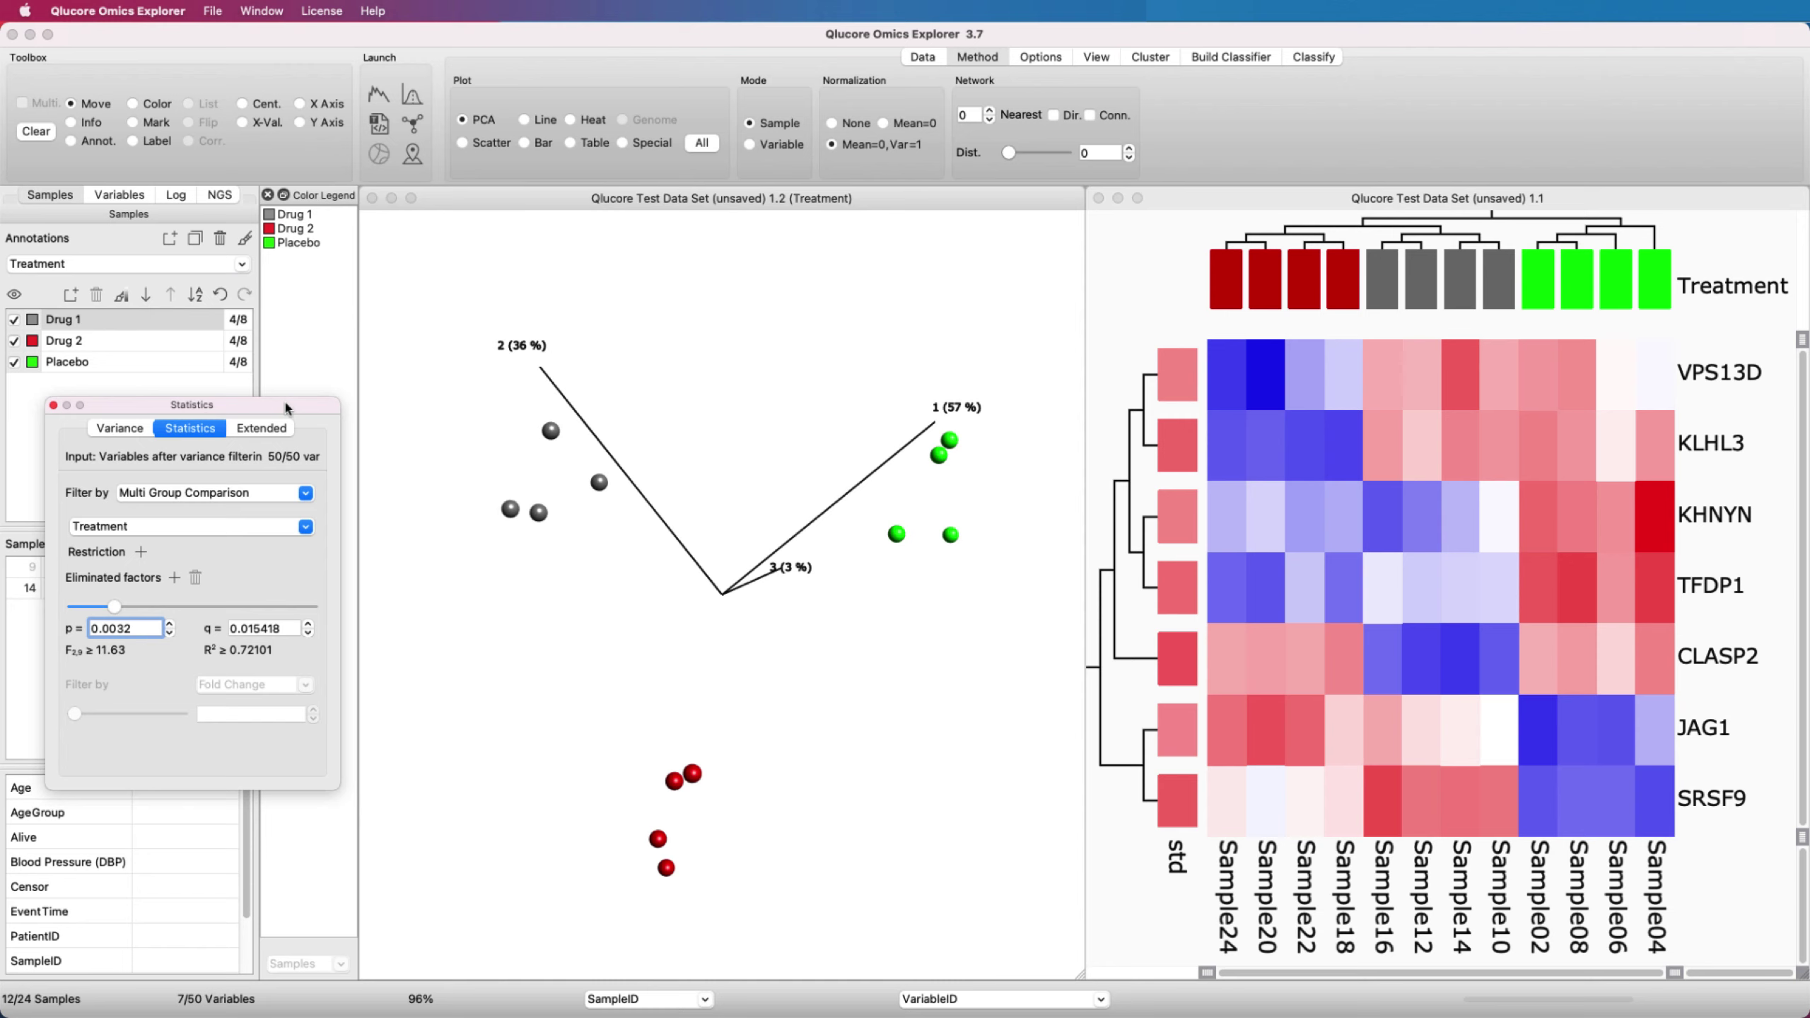
{"action": "right_click", "coordinate": [741, 360]}
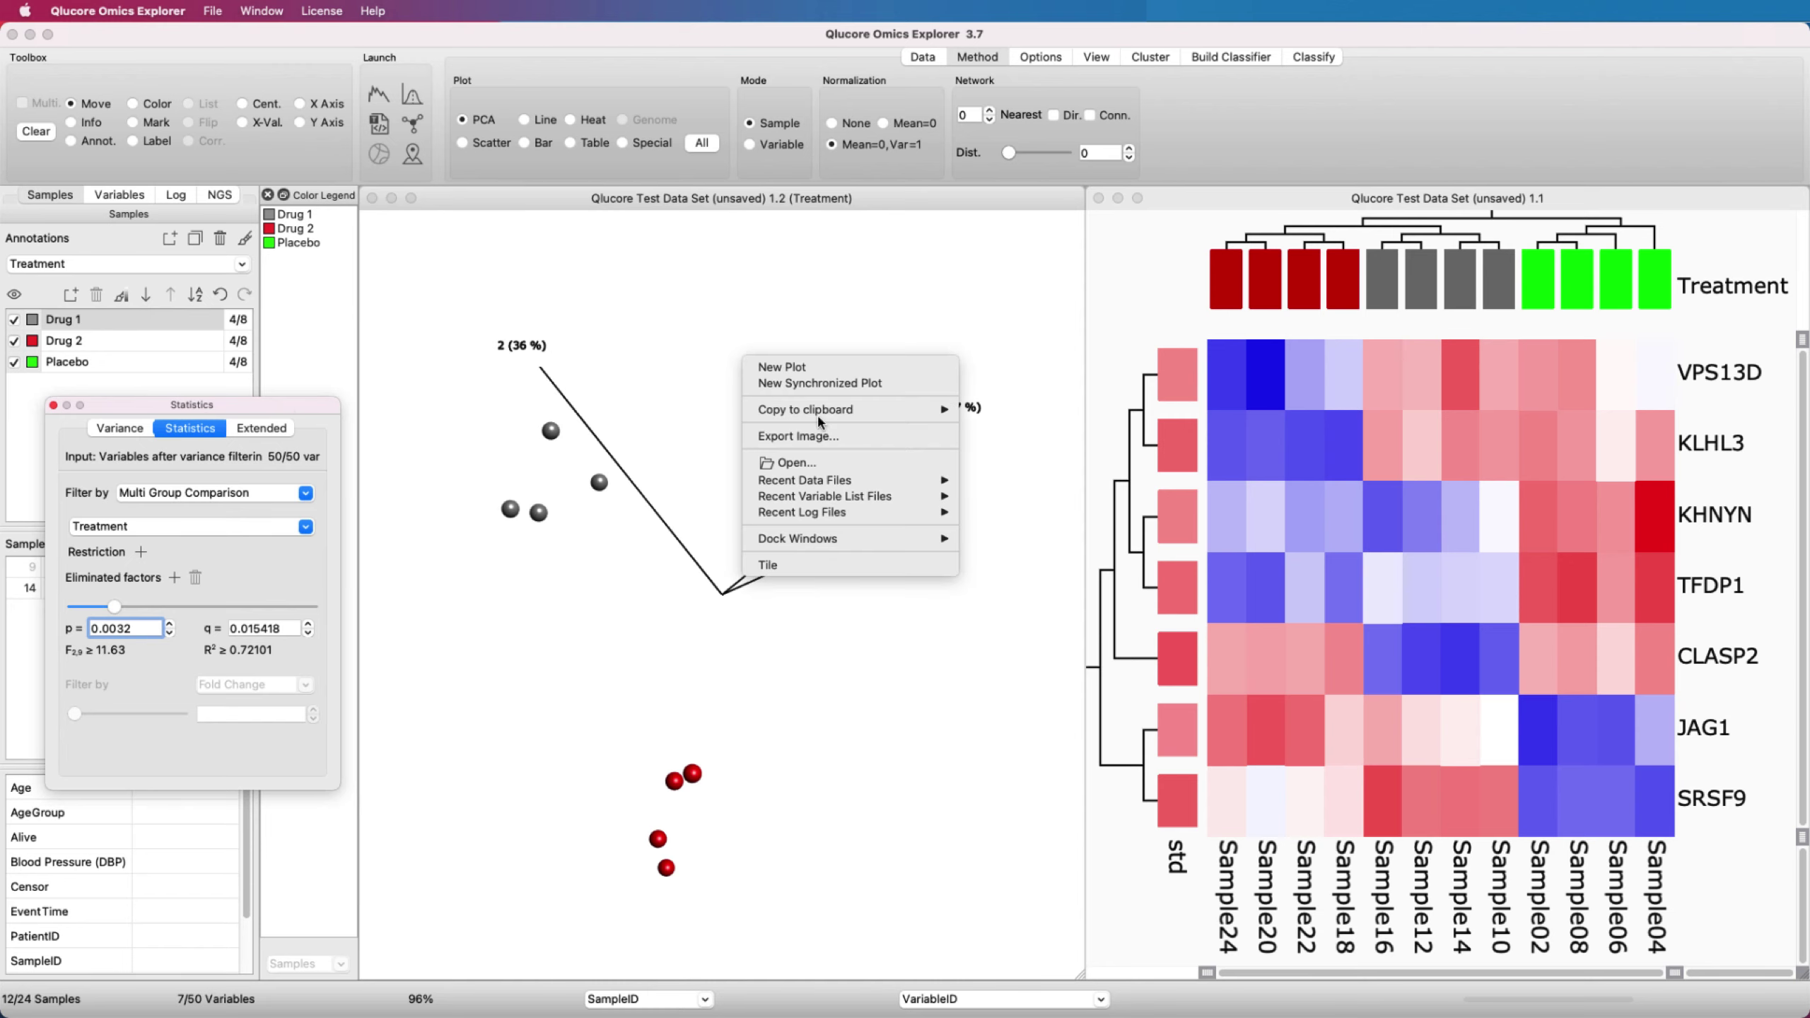
{"action": "left_click", "coordinate": [821, 437]}
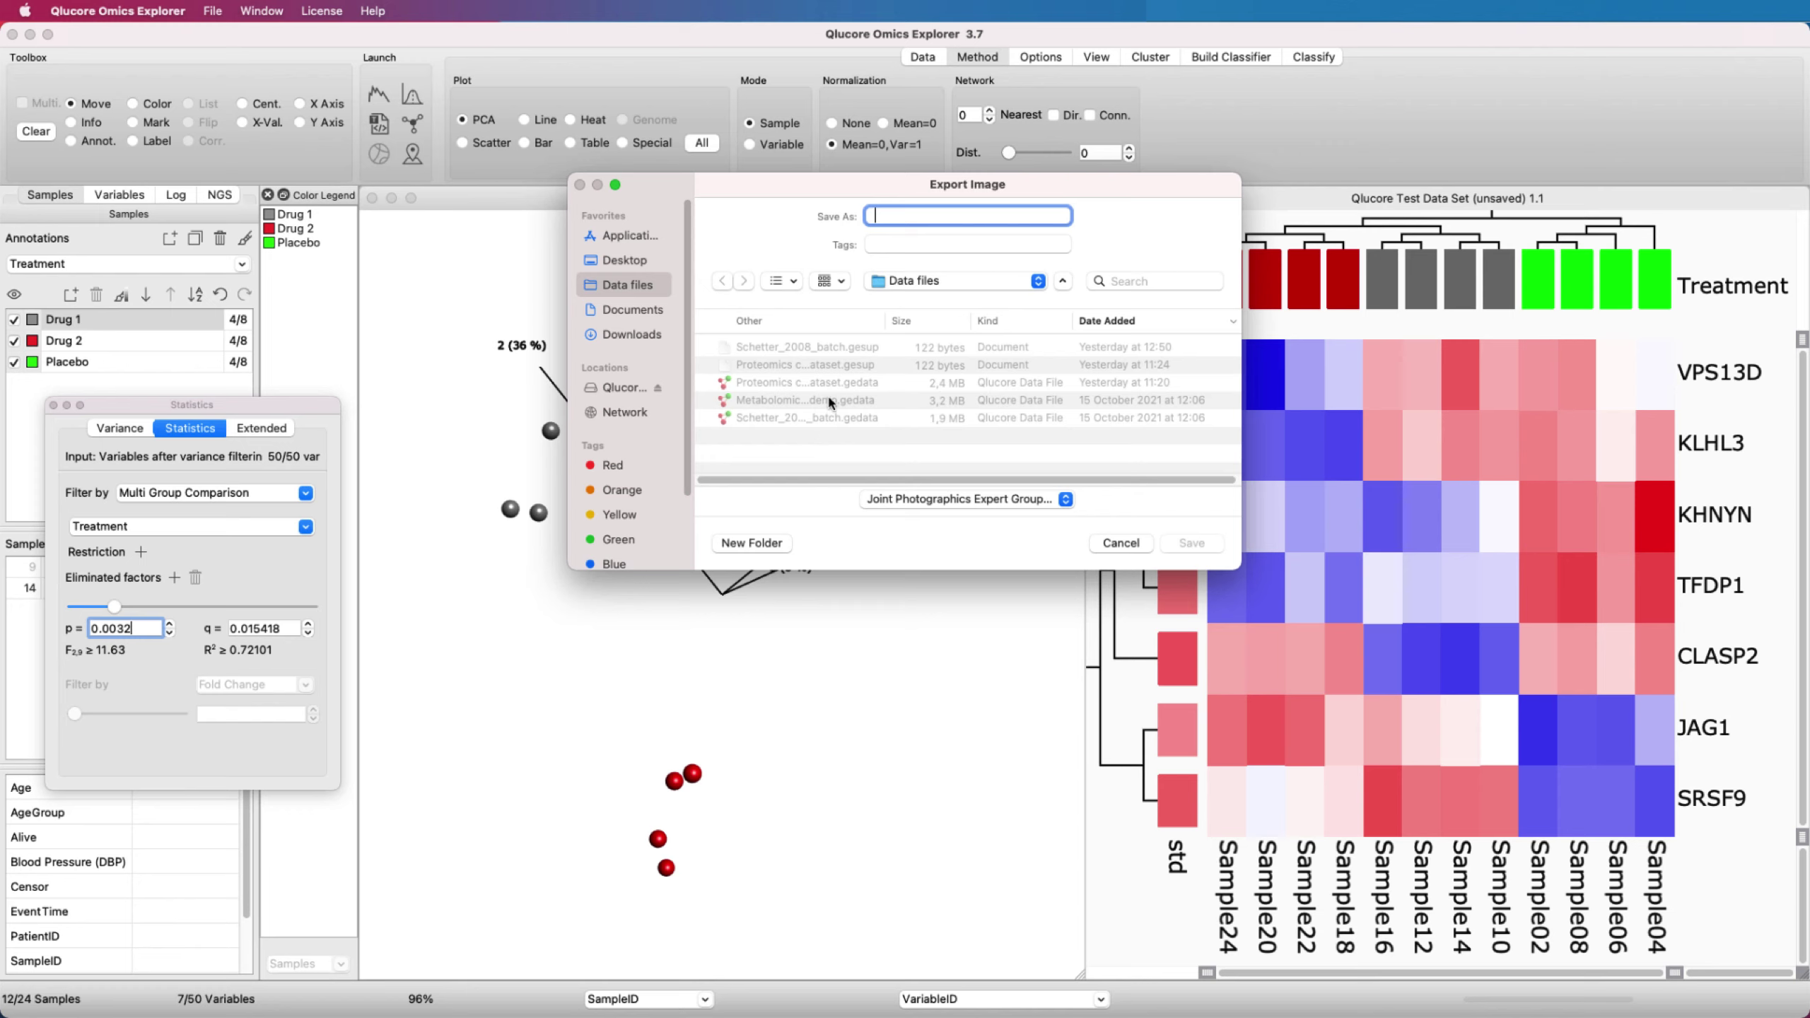
{"action": "left_click", "coordinate": [1120, 543]}
Step: Display the filtered variables and add a q-value column to their table
{"action": "left_click", "coordinate": [118, 195]}
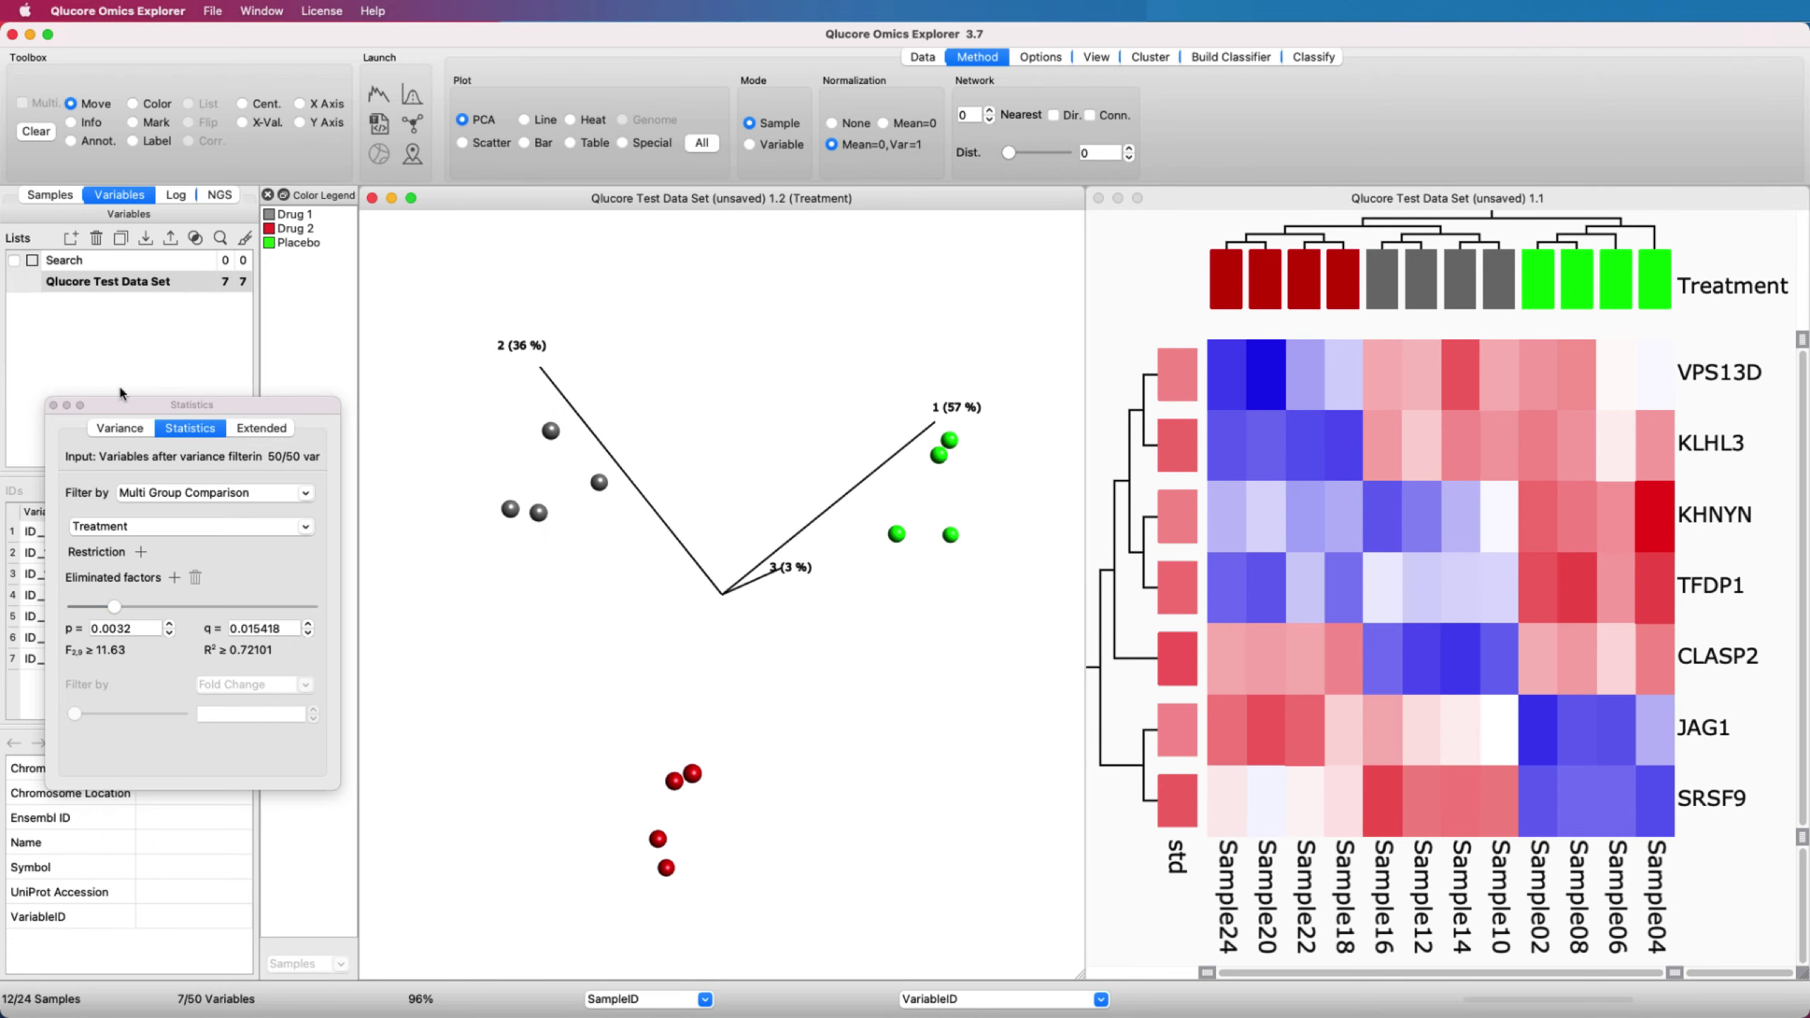
{"action": "left_click_drag", "start_coordinate": [121, 405], "coordinate": [504, 359]}
{"action": "left_click", "coordinate": [244, 491]}
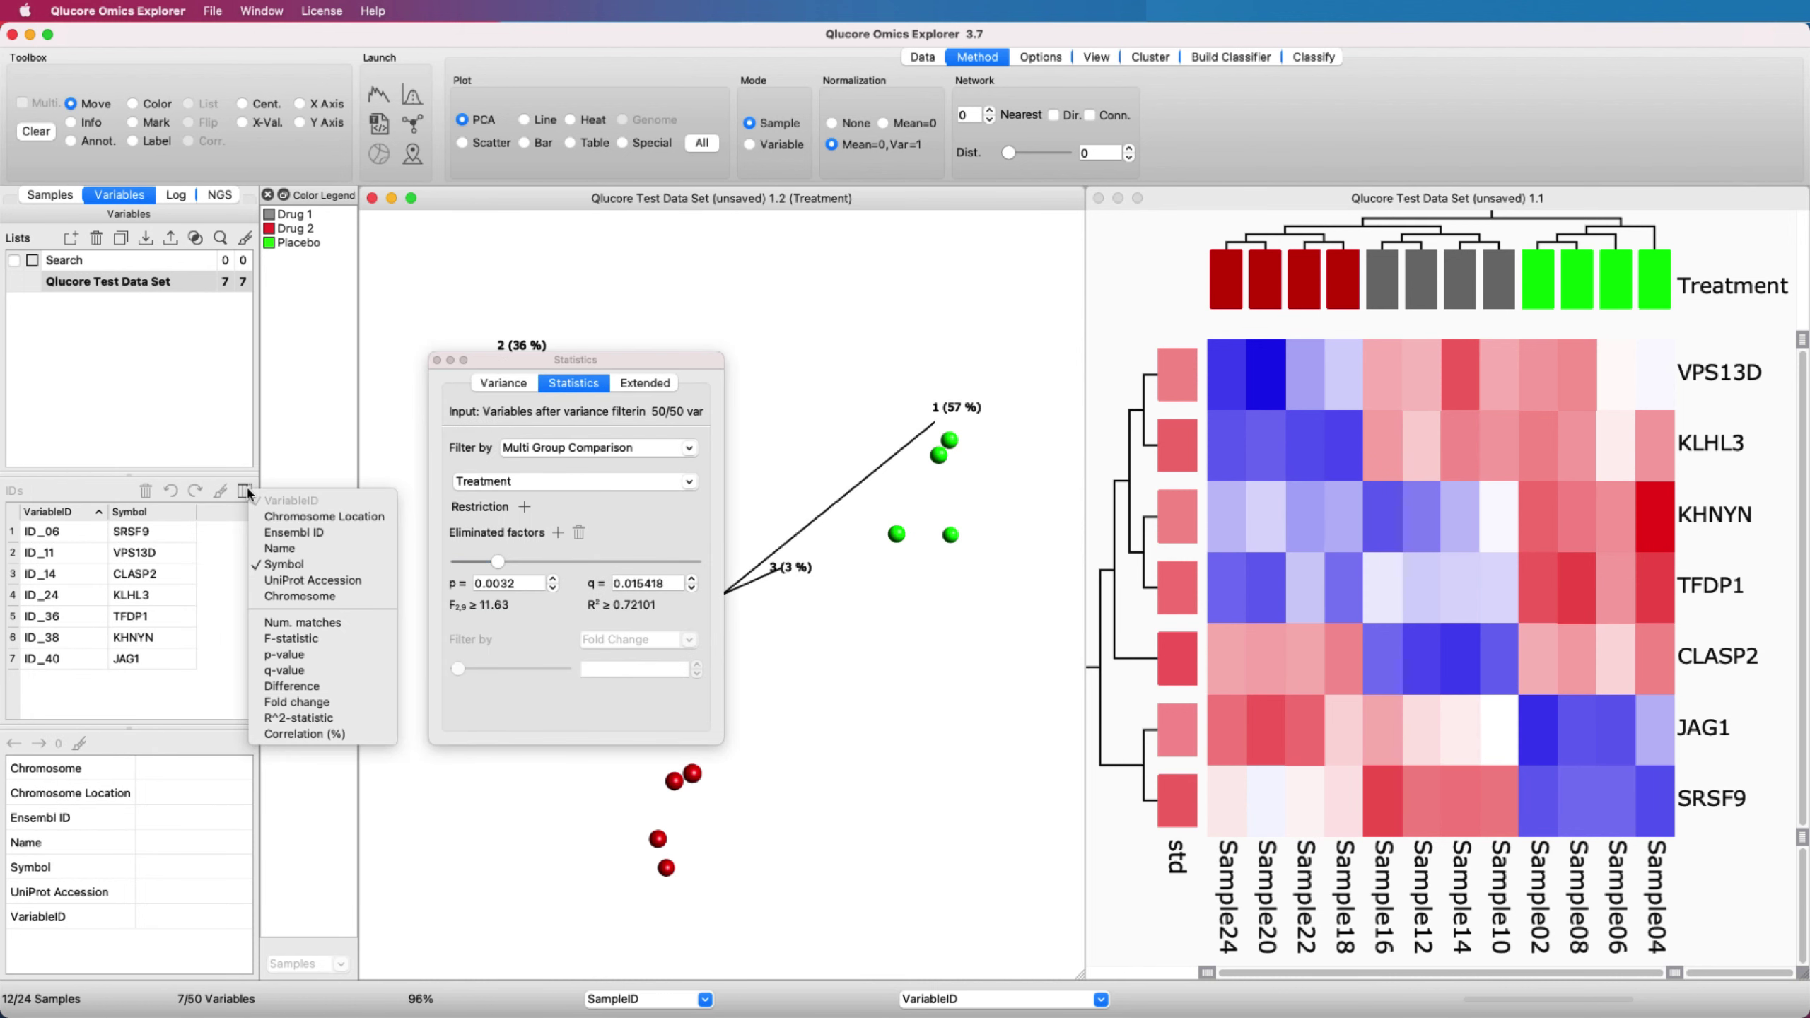
{"action": "left_click", "coordinate": [283, 671]}
Step: Duplicate the active Qlucore Test Data Set variable list and name the copy "result"
{"action": "left_click", "coordinate": [133, 260]}
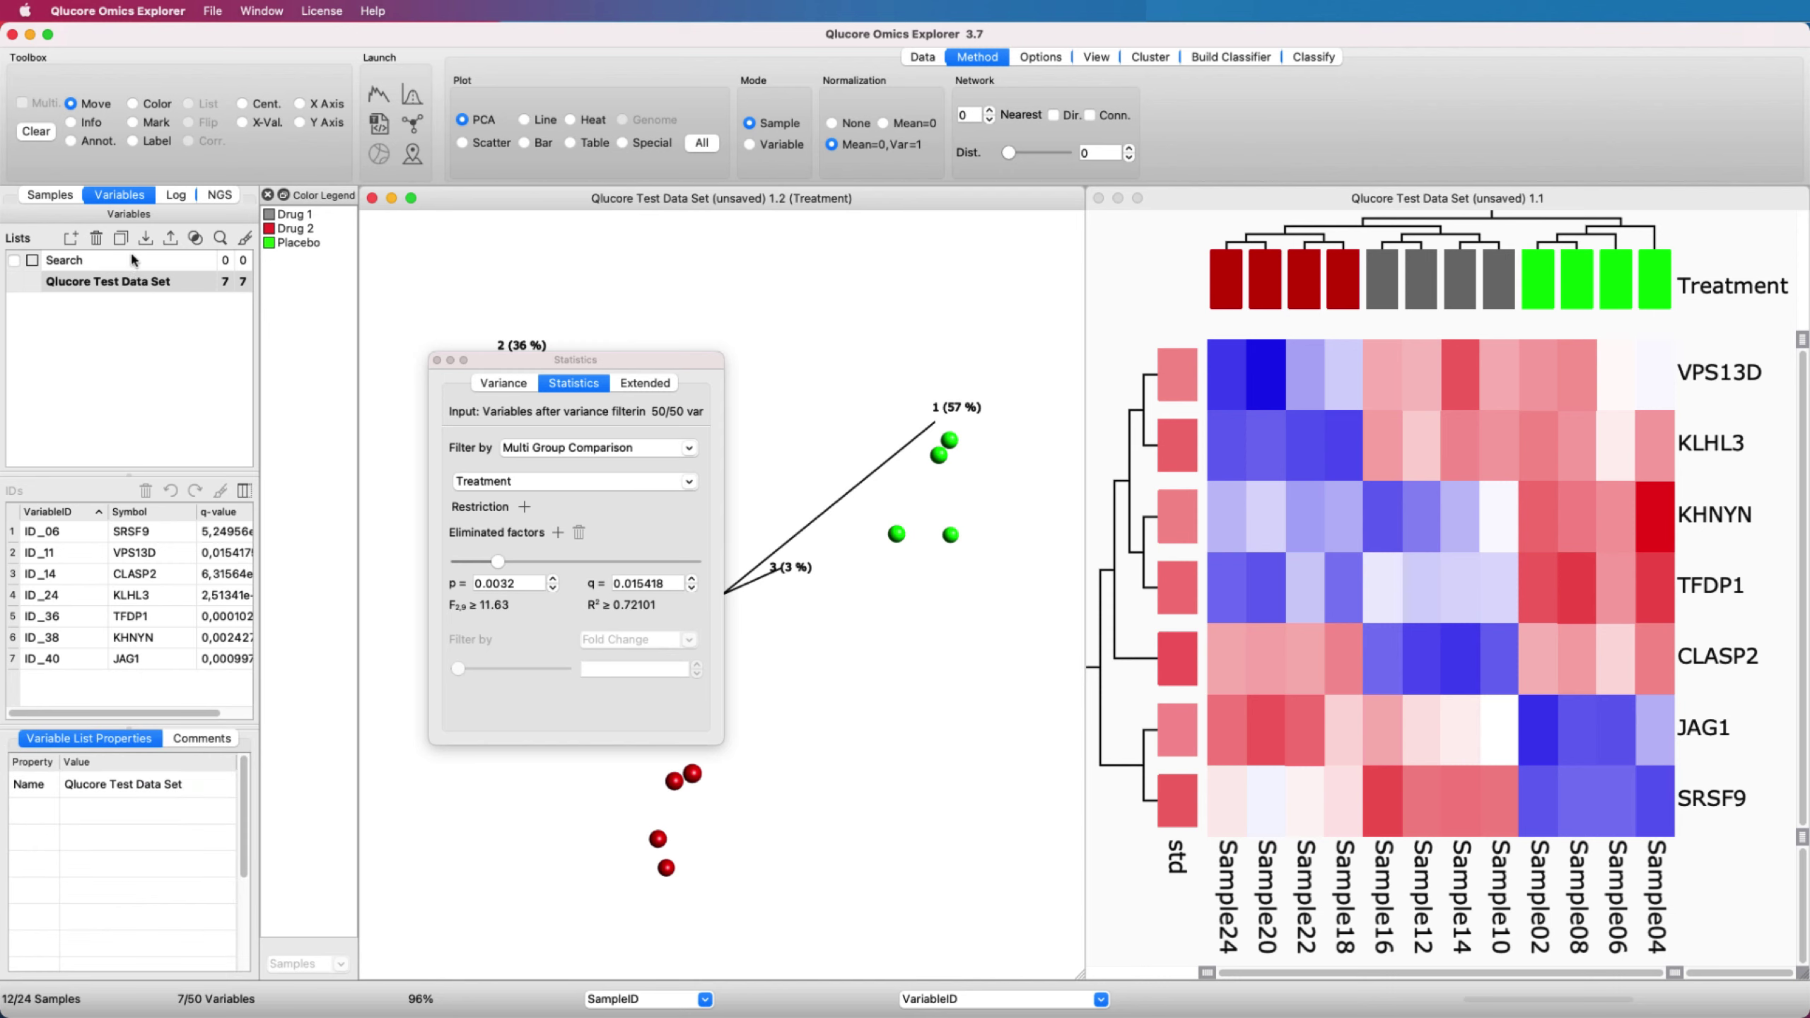
{"action": "left_click", "coordinate": [121, 238]}
{"action": "double_click", "coordinate": [88, 304]}
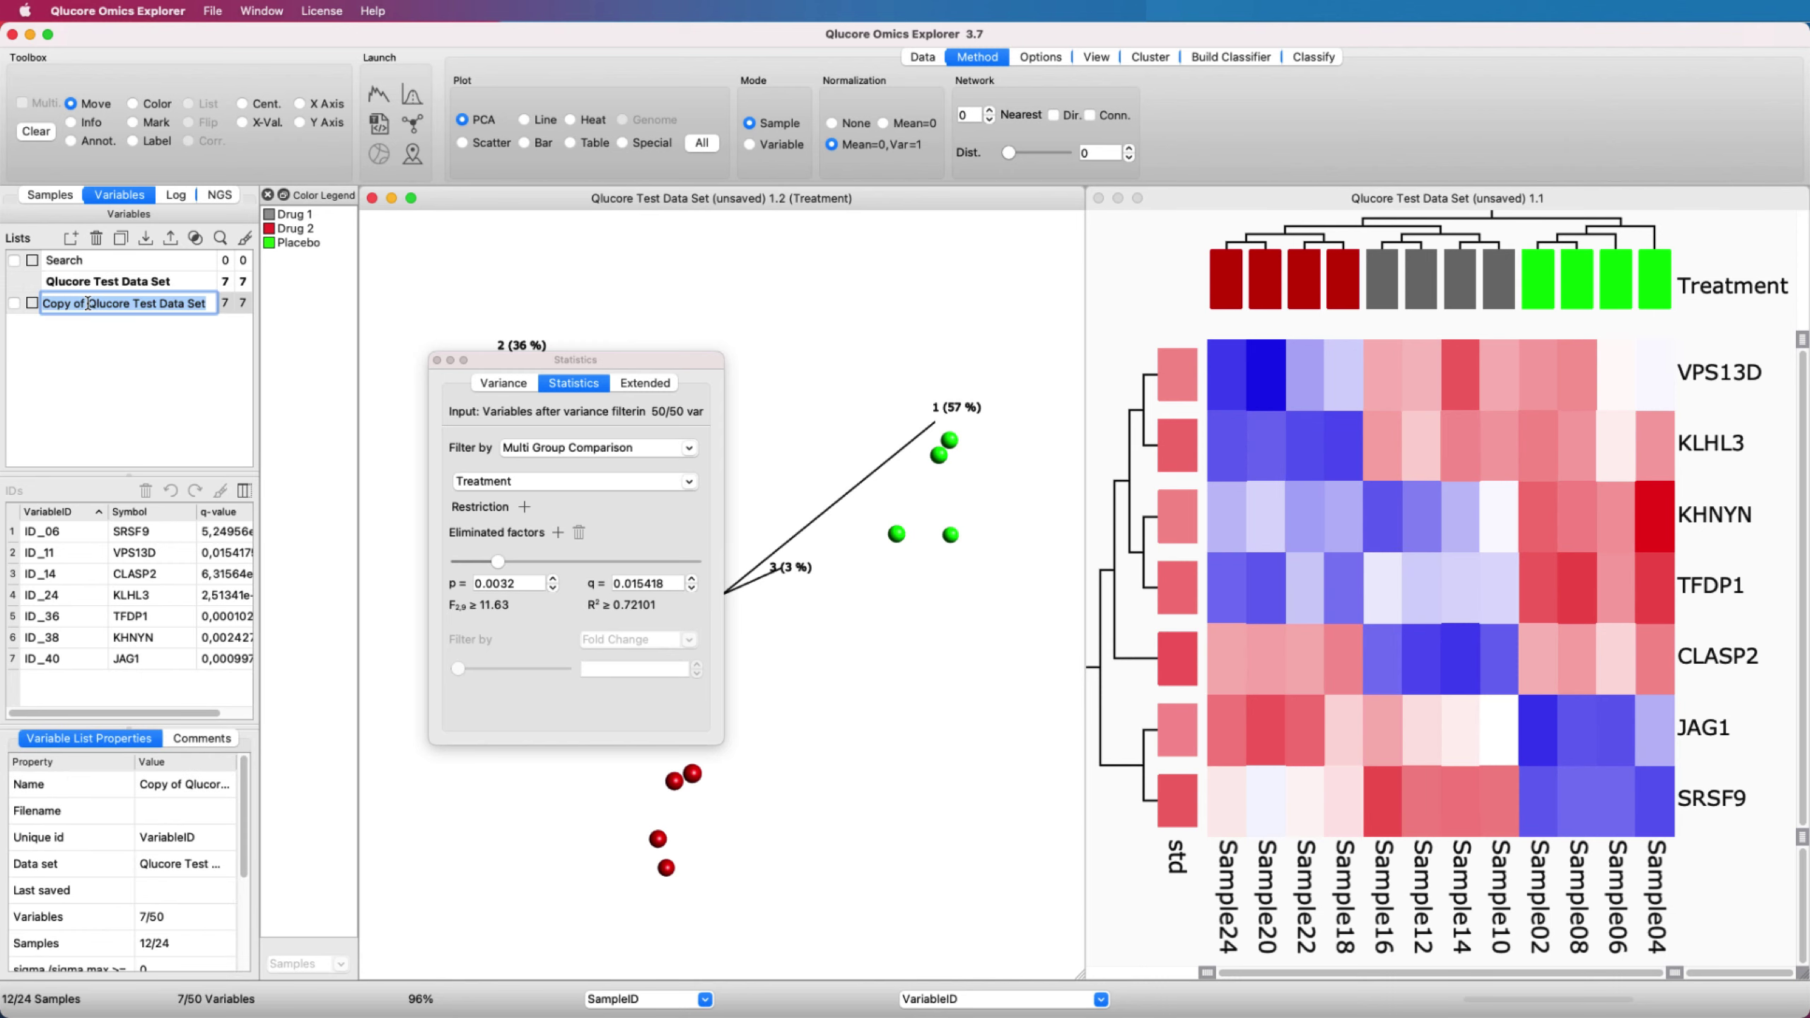
{"action": "type", "text": "result"}
{"action": "key", "text": "Return"}
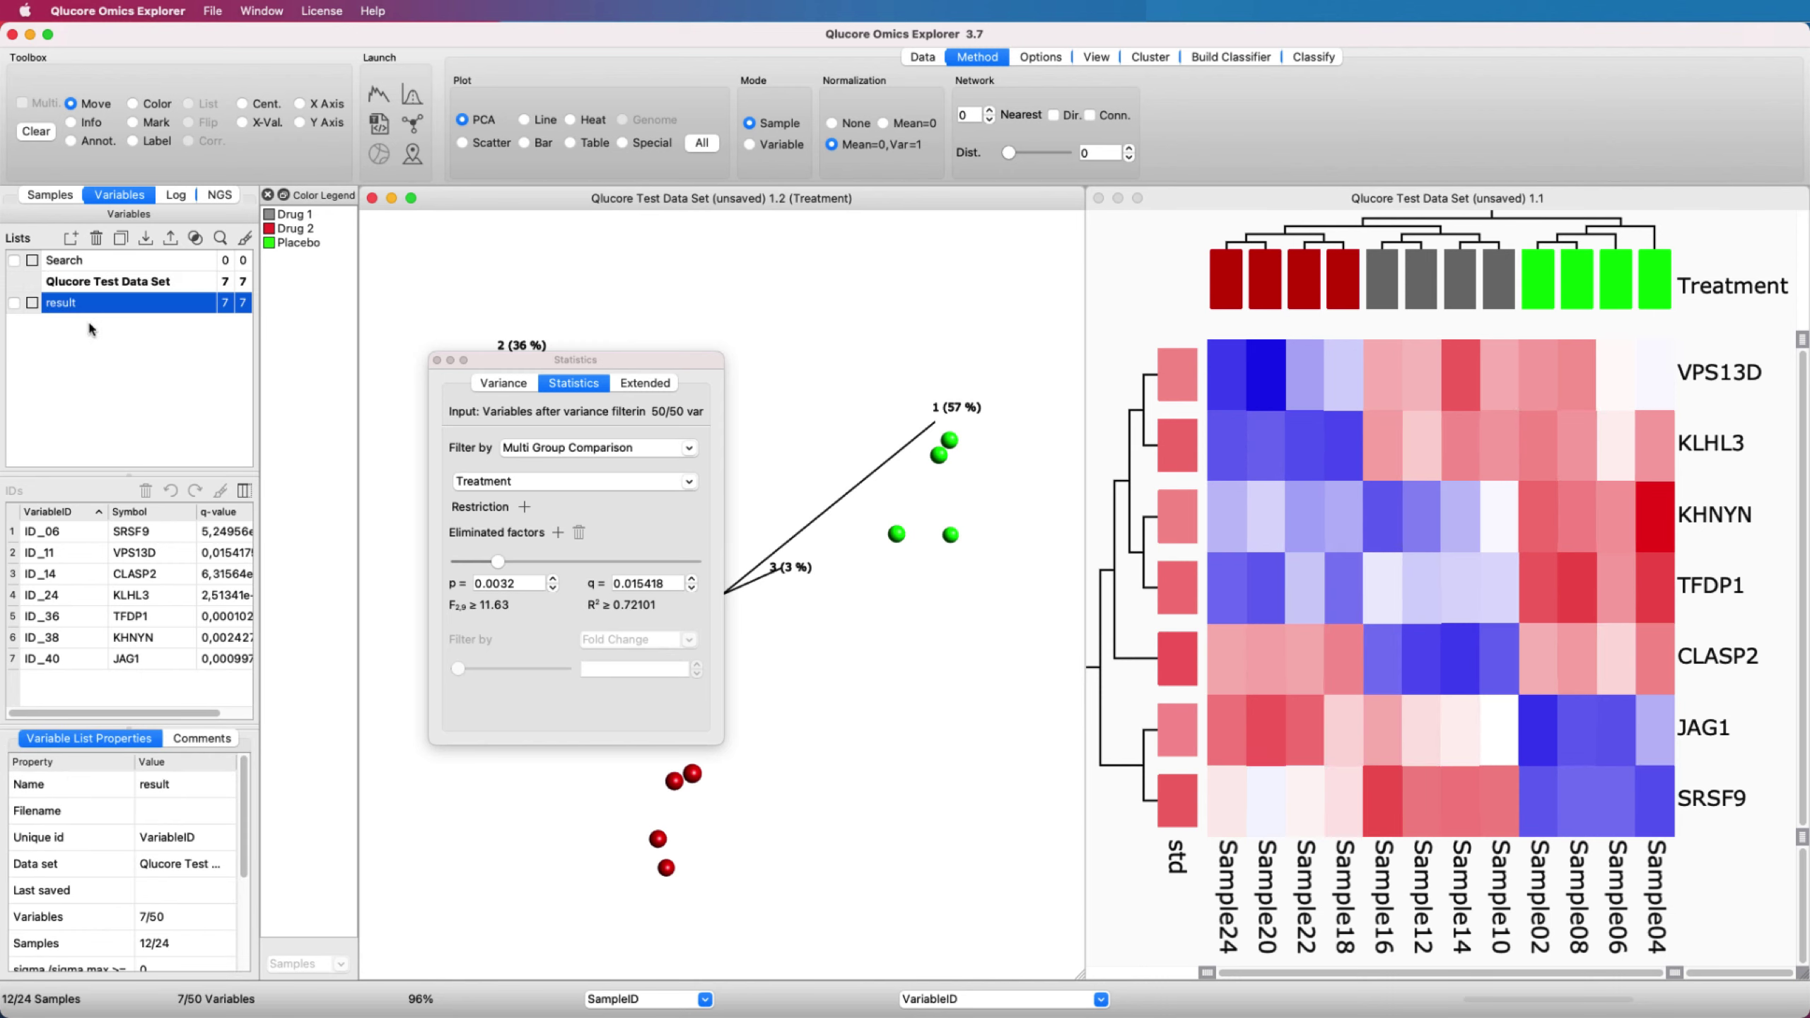
Step: Export the result variable list as plain text with annotations from the variable table, saving it as "result" in Data files
{"action": "left_click", "coordinate": [170, 241]}
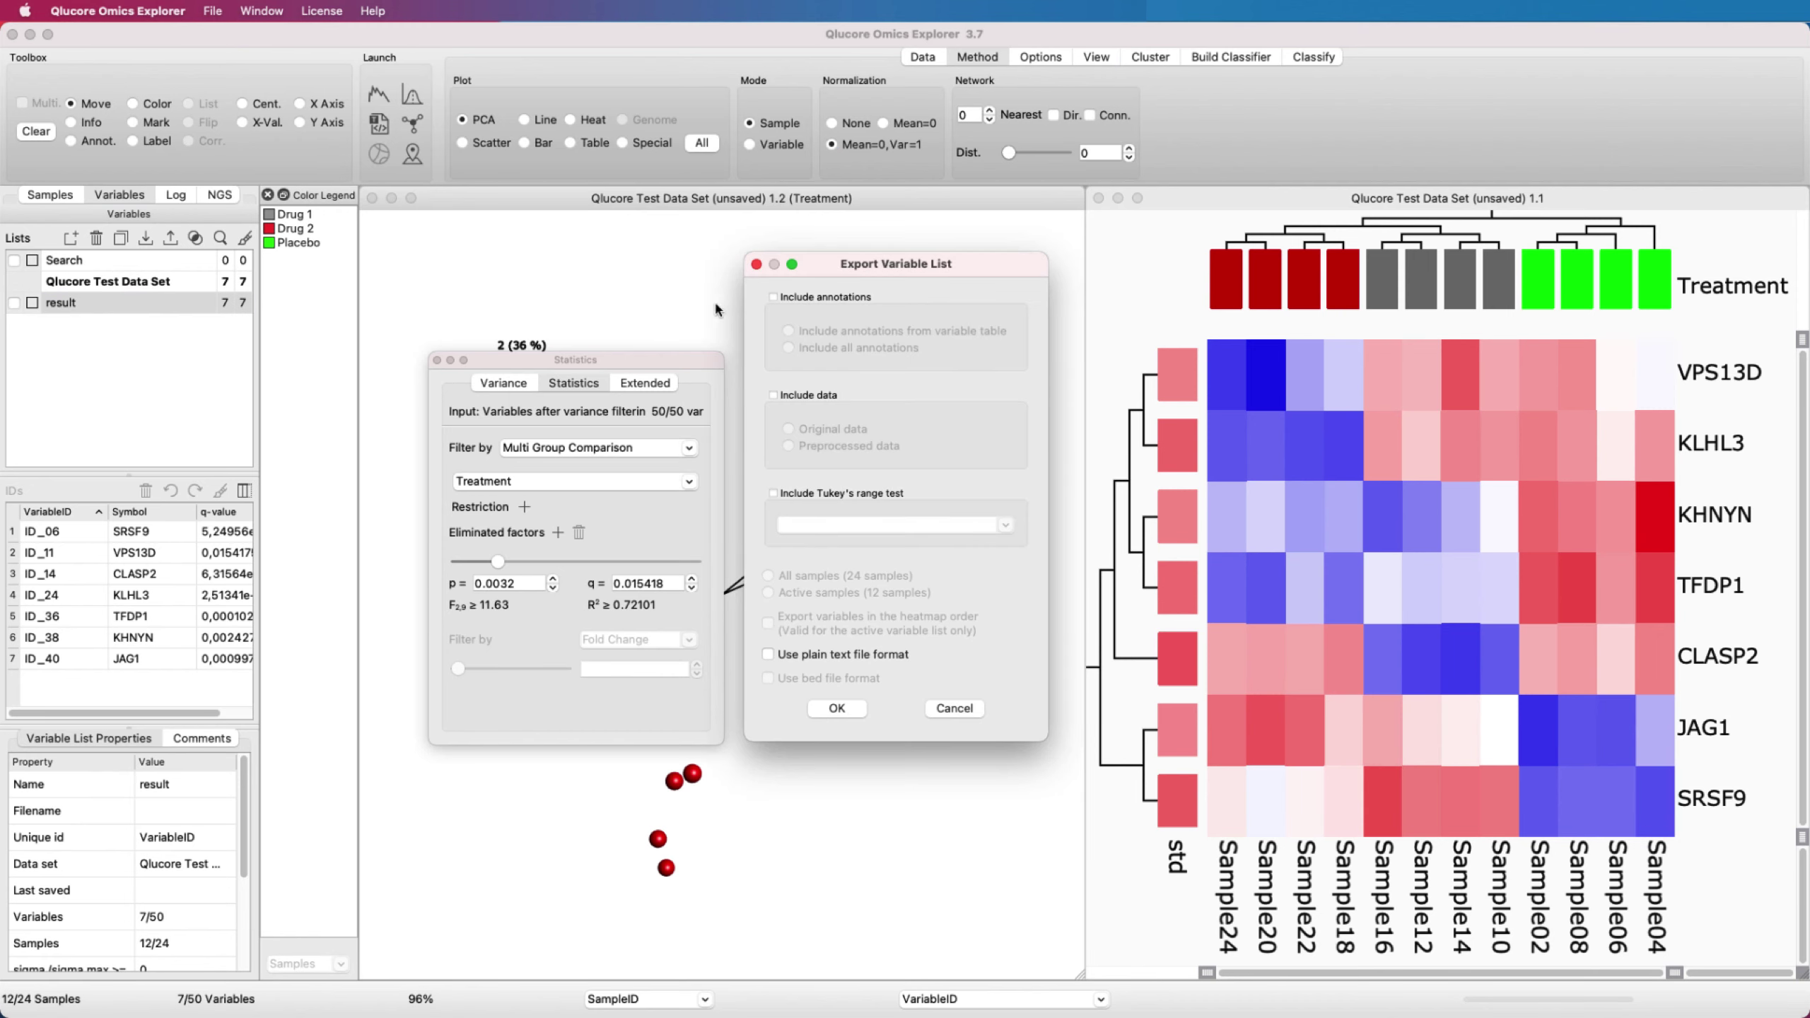
{"action": "left_click", "coordinate": [773, 297]}
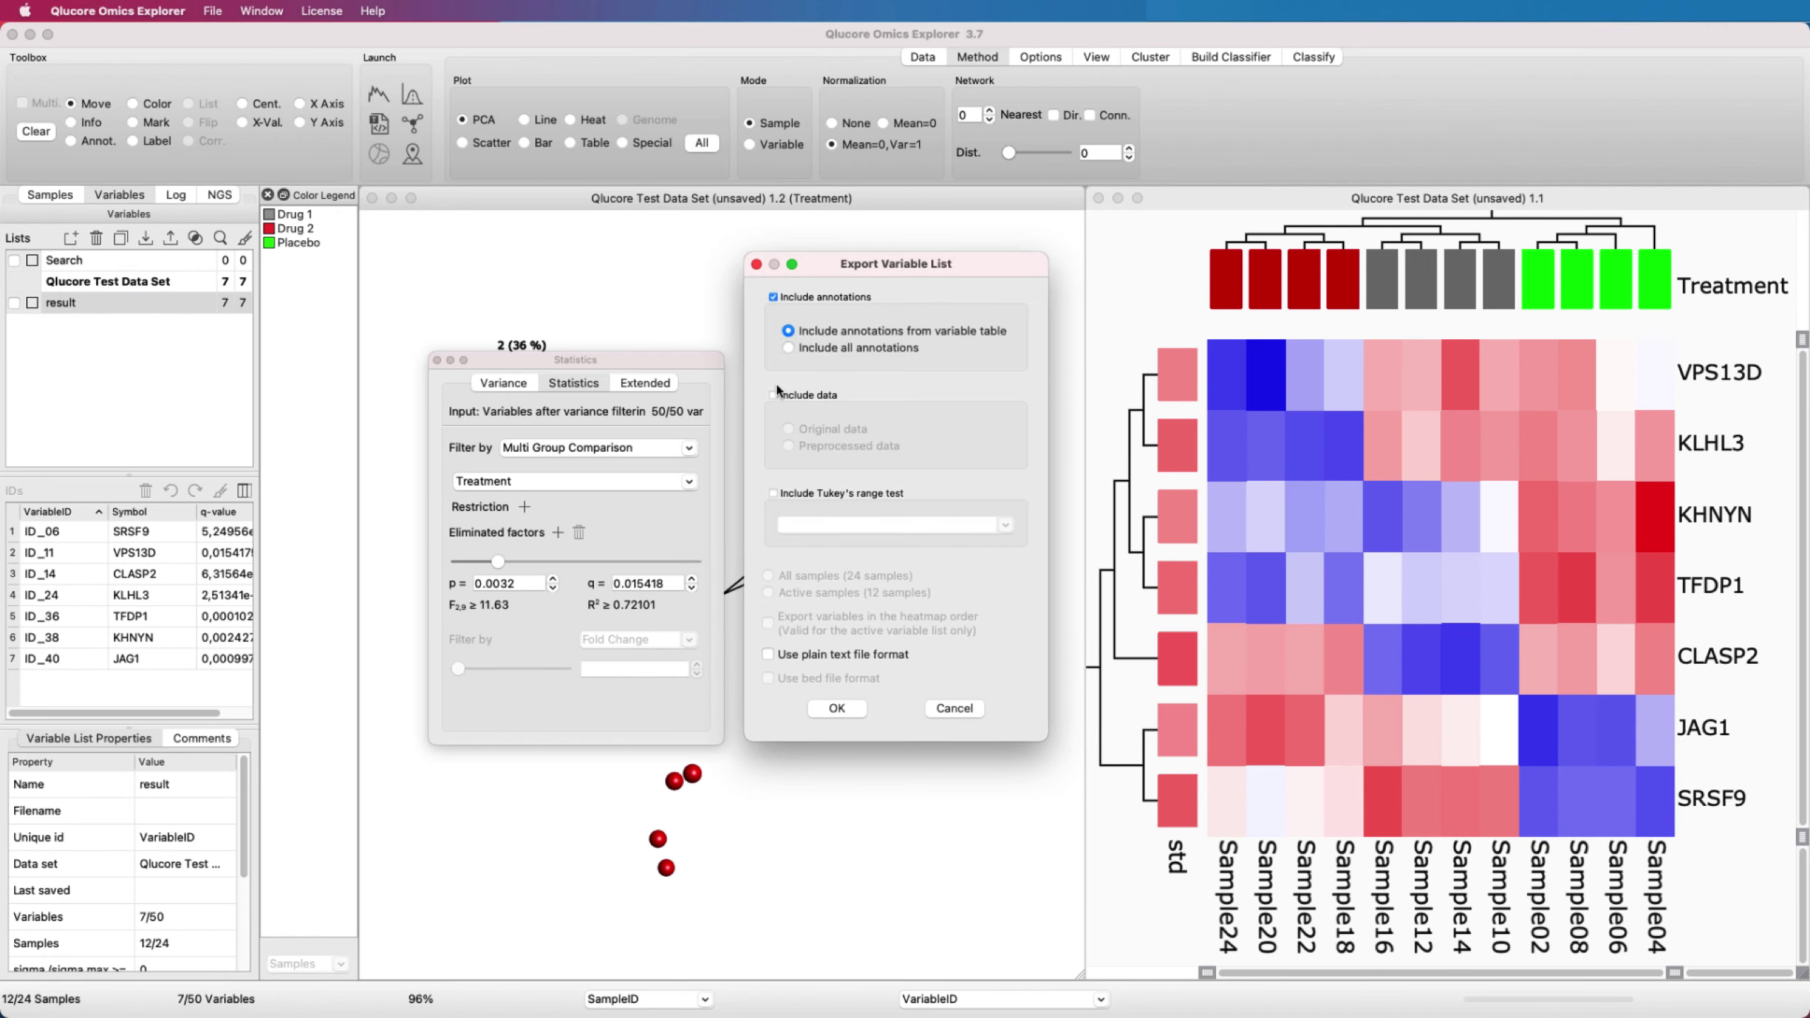
{"action": "left_click", "coordinate": [785, 652]}
{"action": "left_click", "coordinate": [816, 704]}
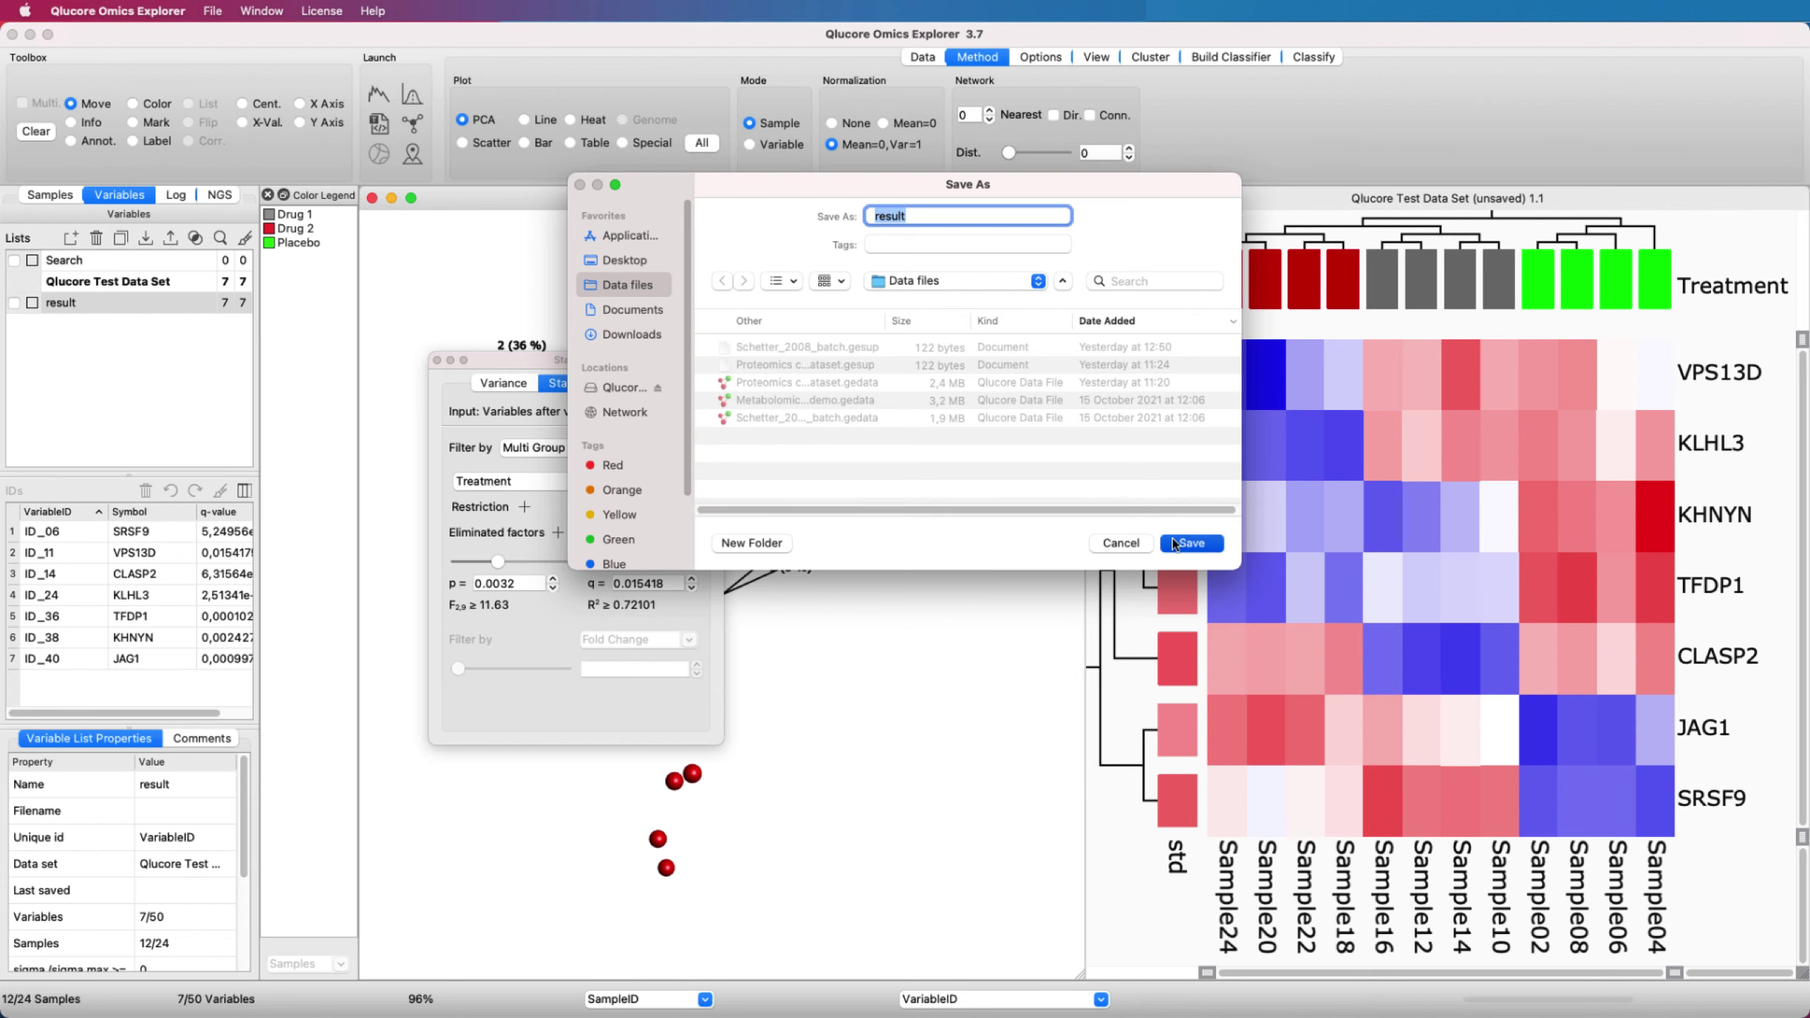
{"action": "left_click", "coordinate": [1172, 540]}
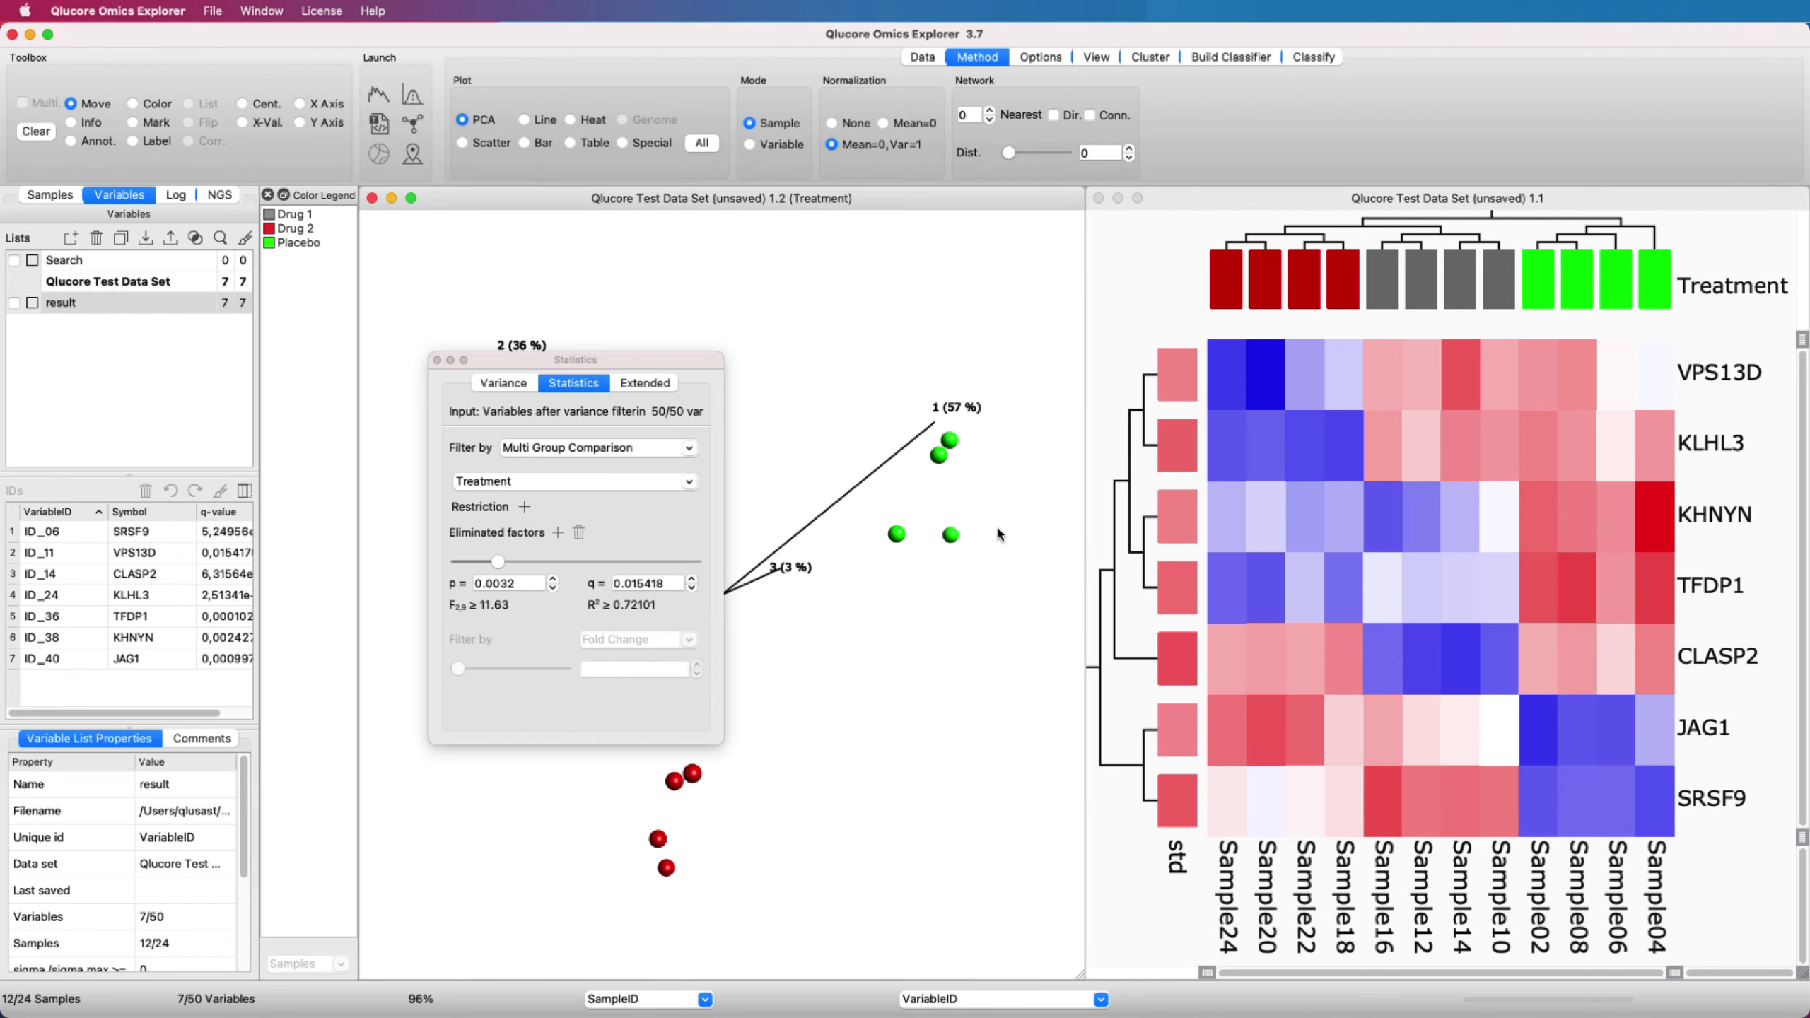